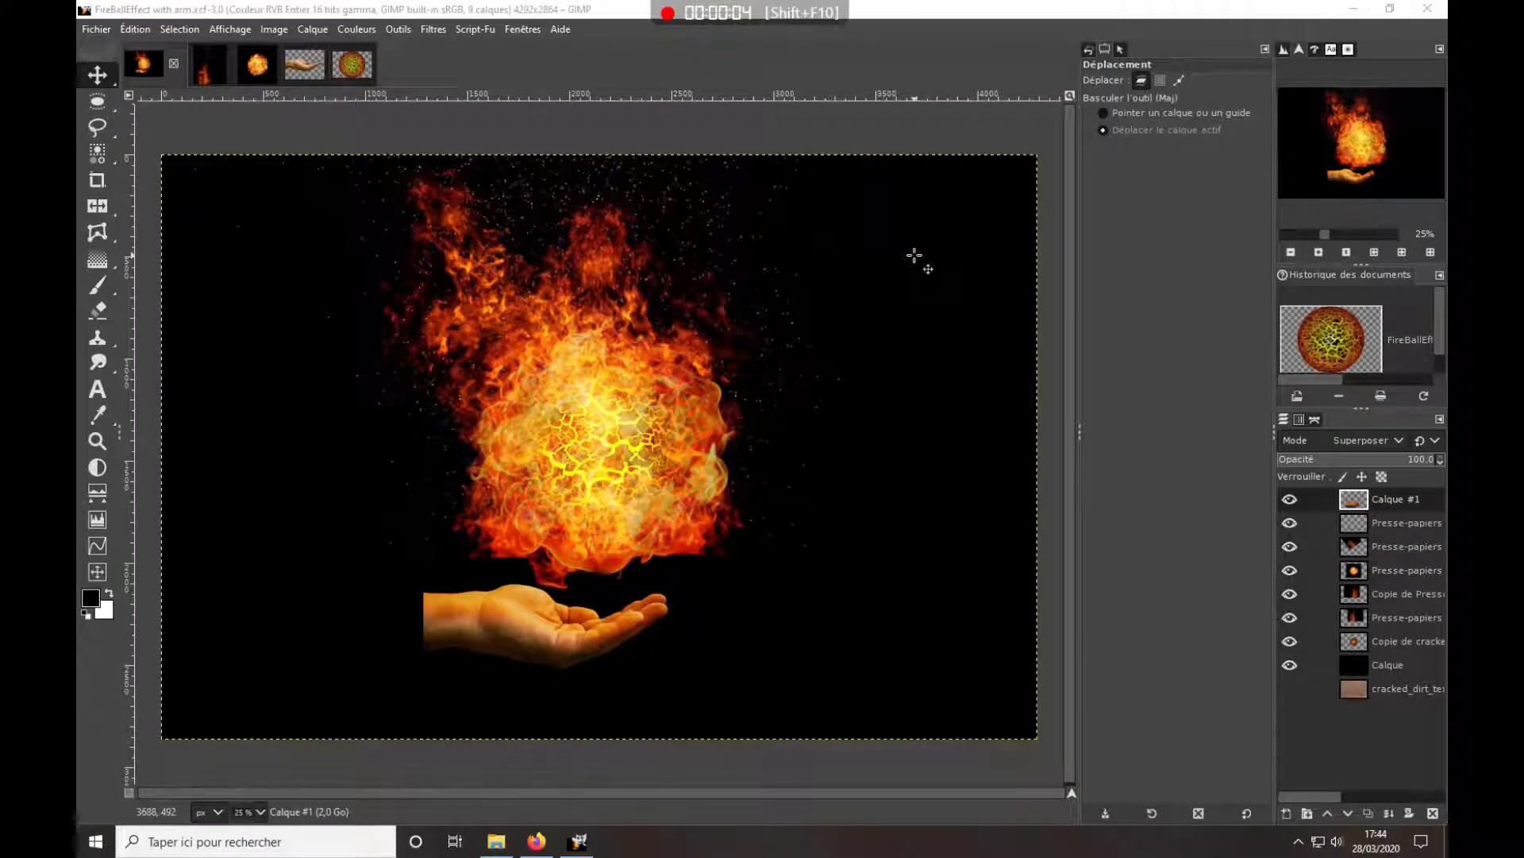
Scale the cracked sphere layer proportionally to 1237 × 825 px, place it below the canvas centre, and fit the layer to the image size
left_click(350, 62)
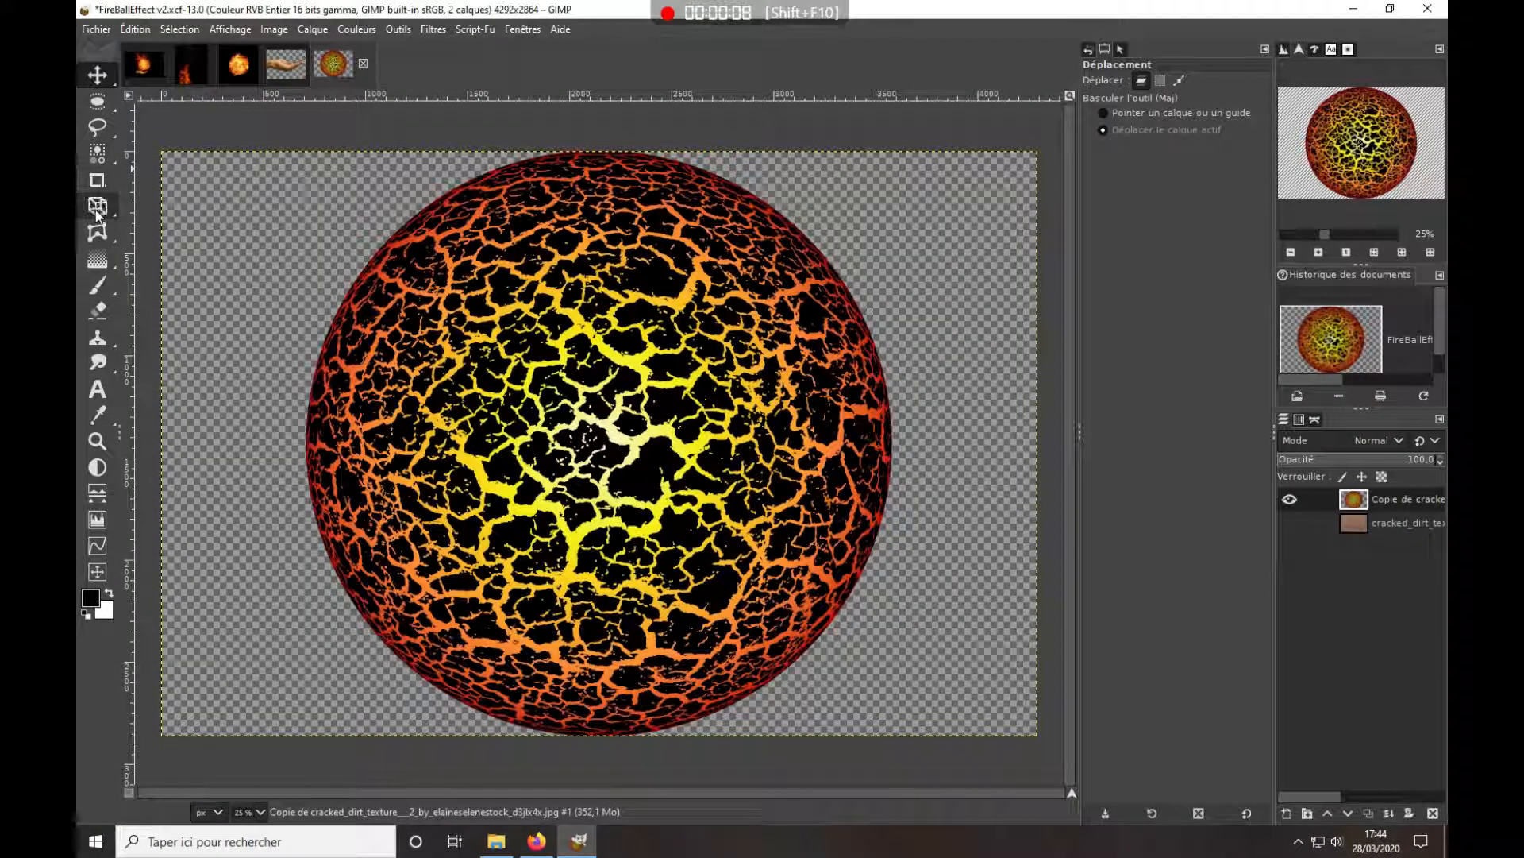
scroll(97, 214, "up", 4)
scroll(97, 215, "up", 1)
left_click(97, 209)
left_click(577, 332)
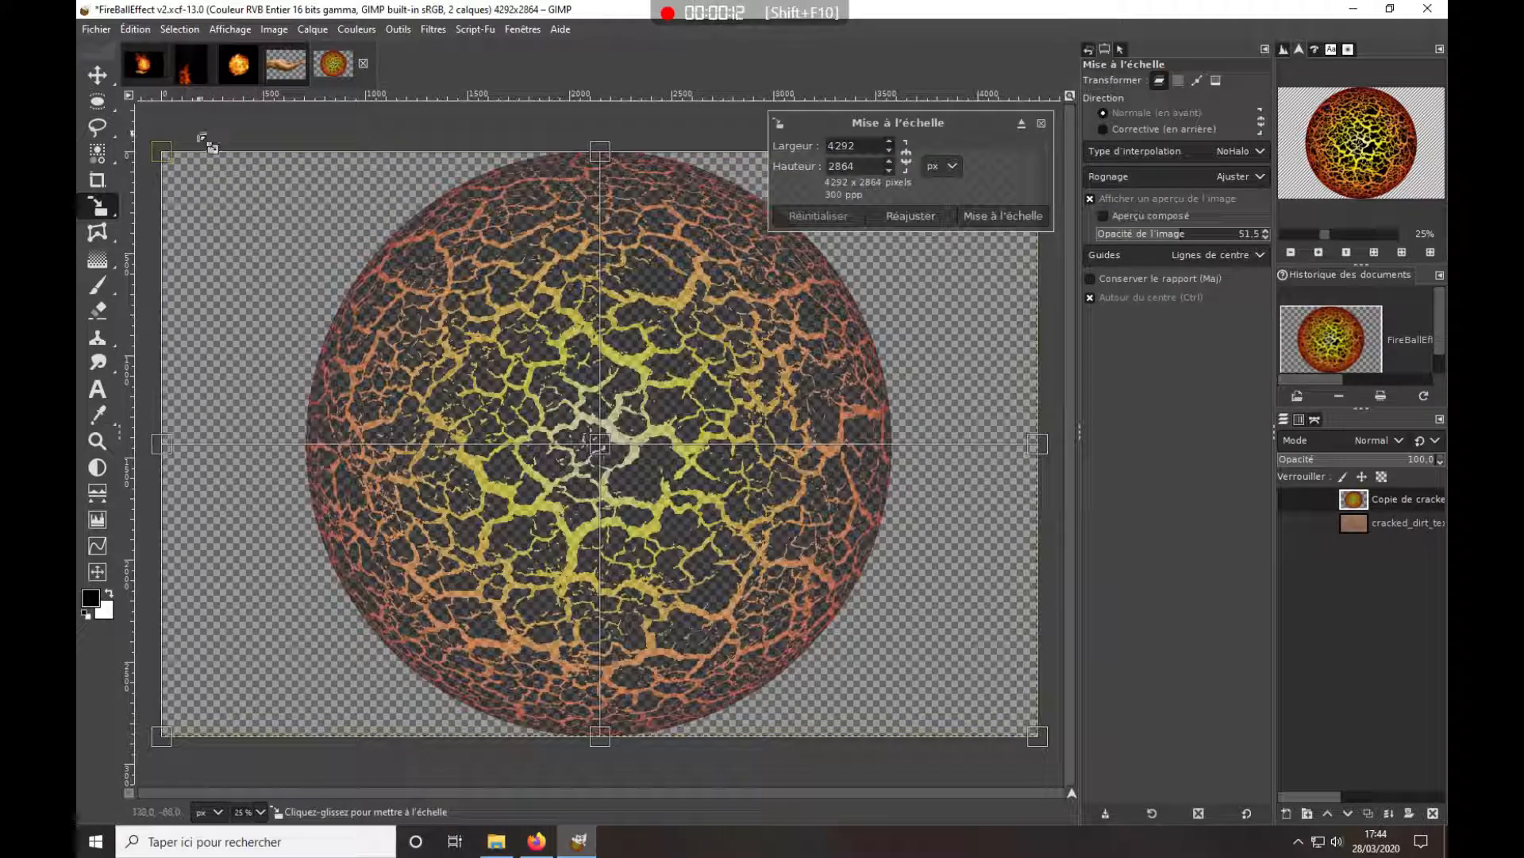
left_click(906, 157)
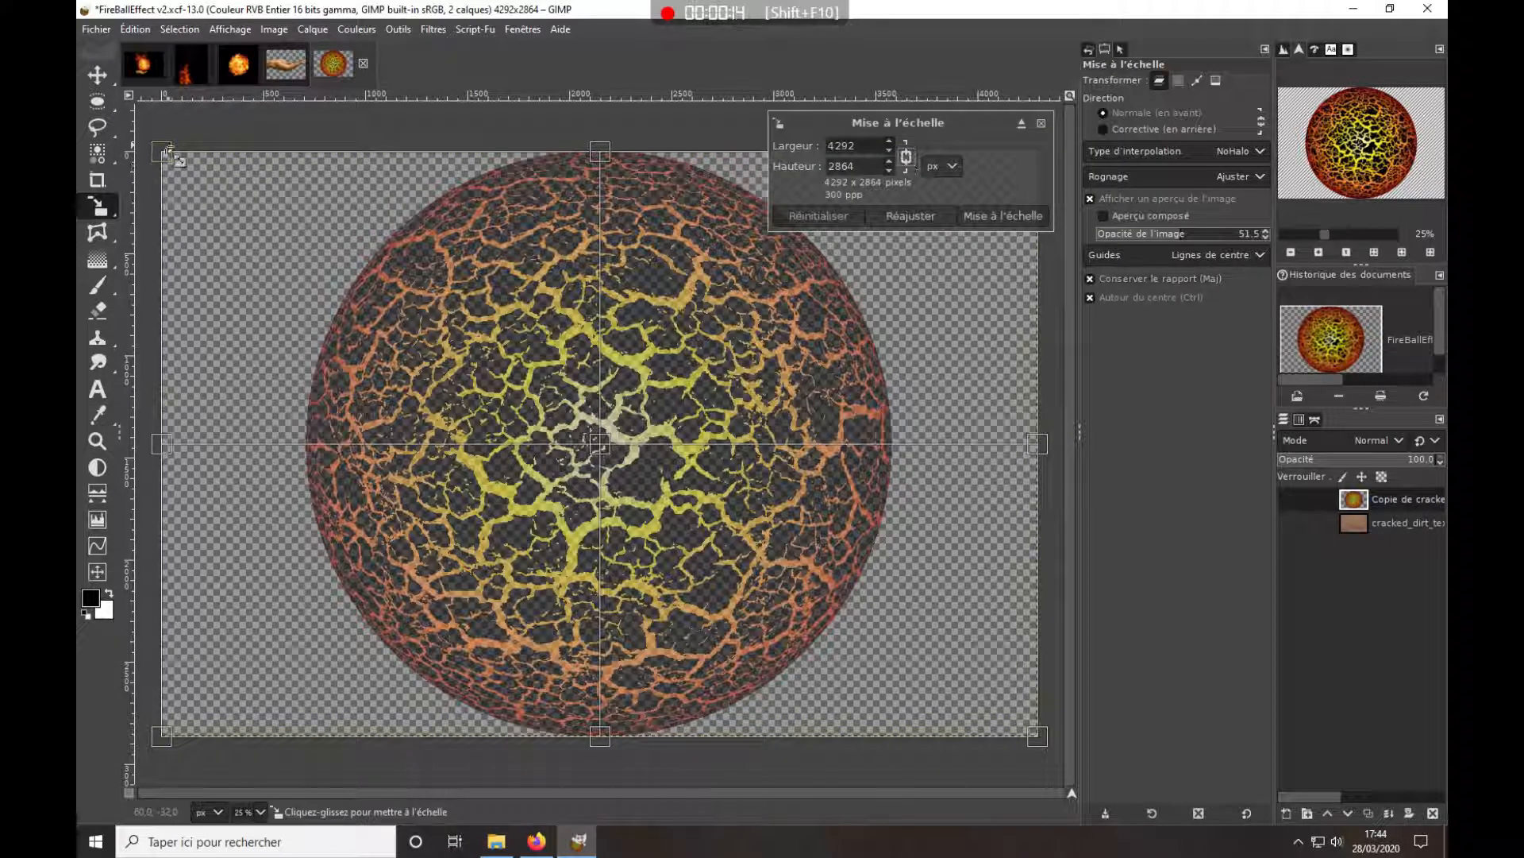
left_click_drag(162, 152, 774, 509)
left_click_drag(618, 460, 642, 561)
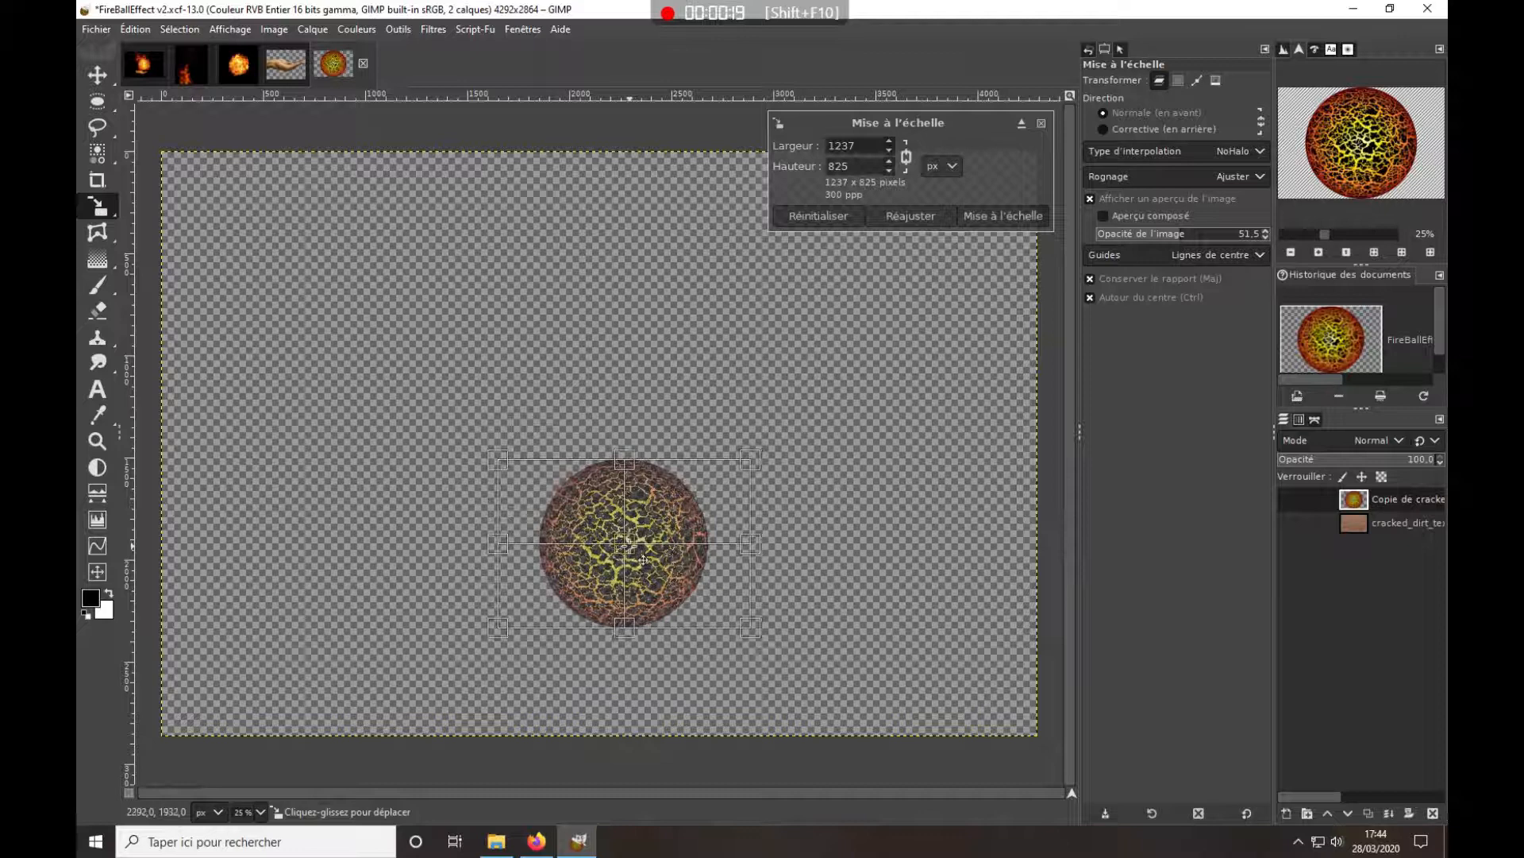
left_click(1012, 218)
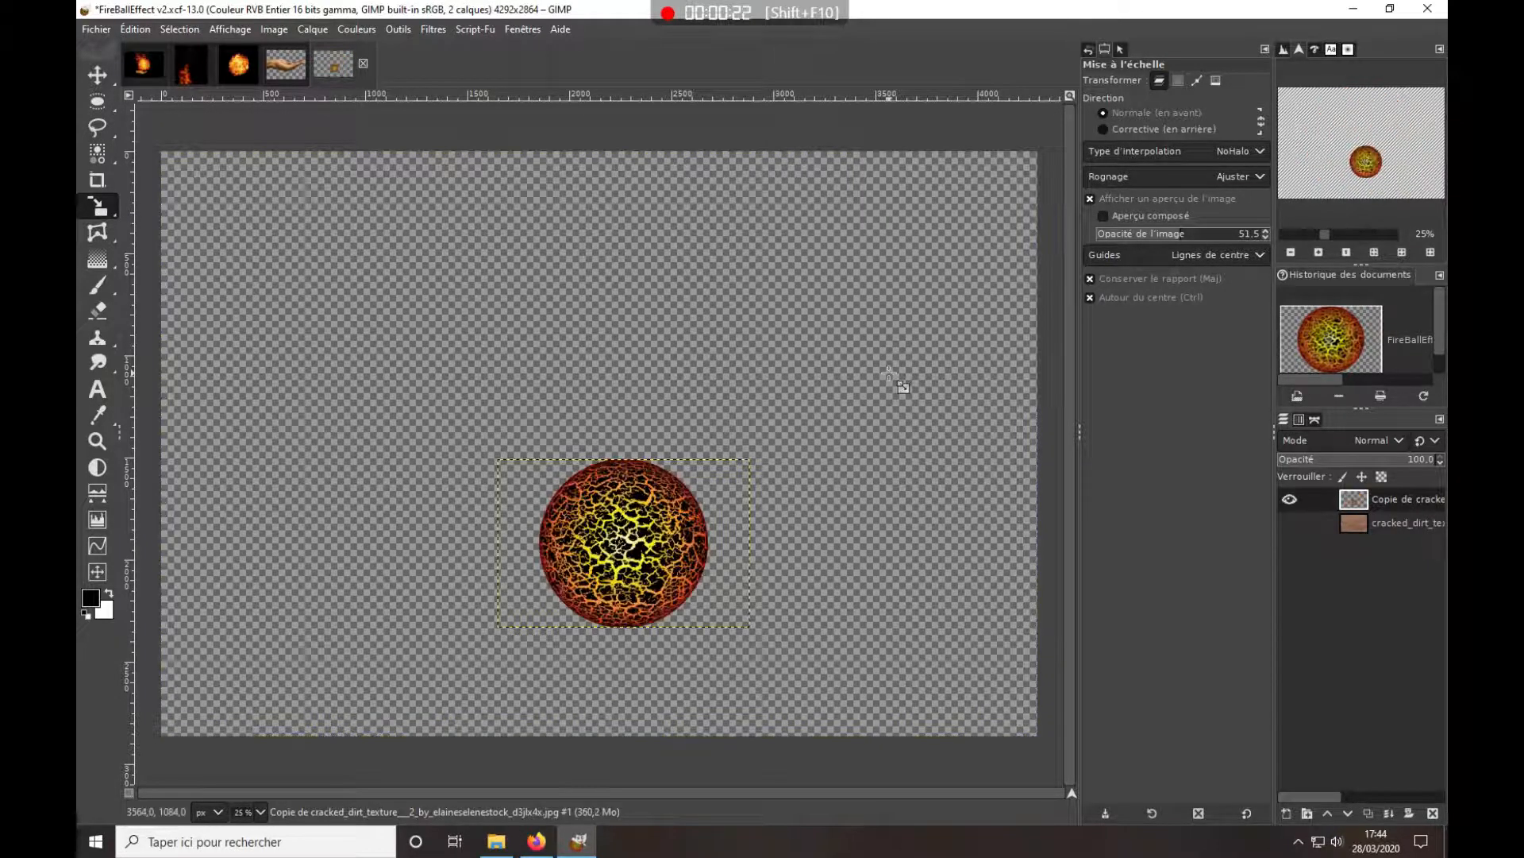
right_click(1365, 508)
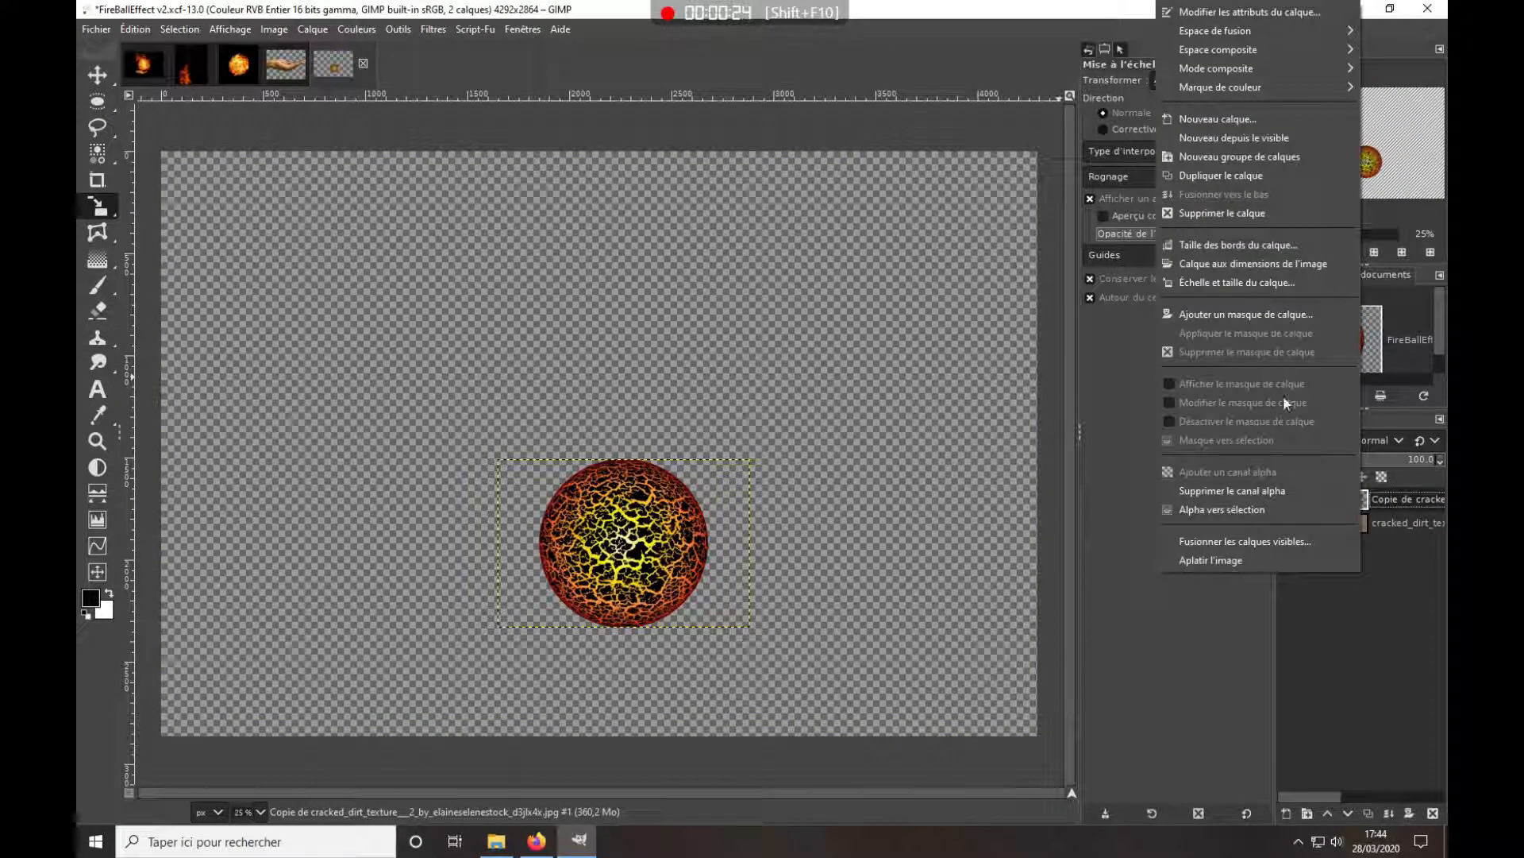
left_click(1263, 263)
Add a new 4292 × 2864 px layer filled with the black foreground colour just above the cracked_dirt texture layer
left_click(1354, 522)
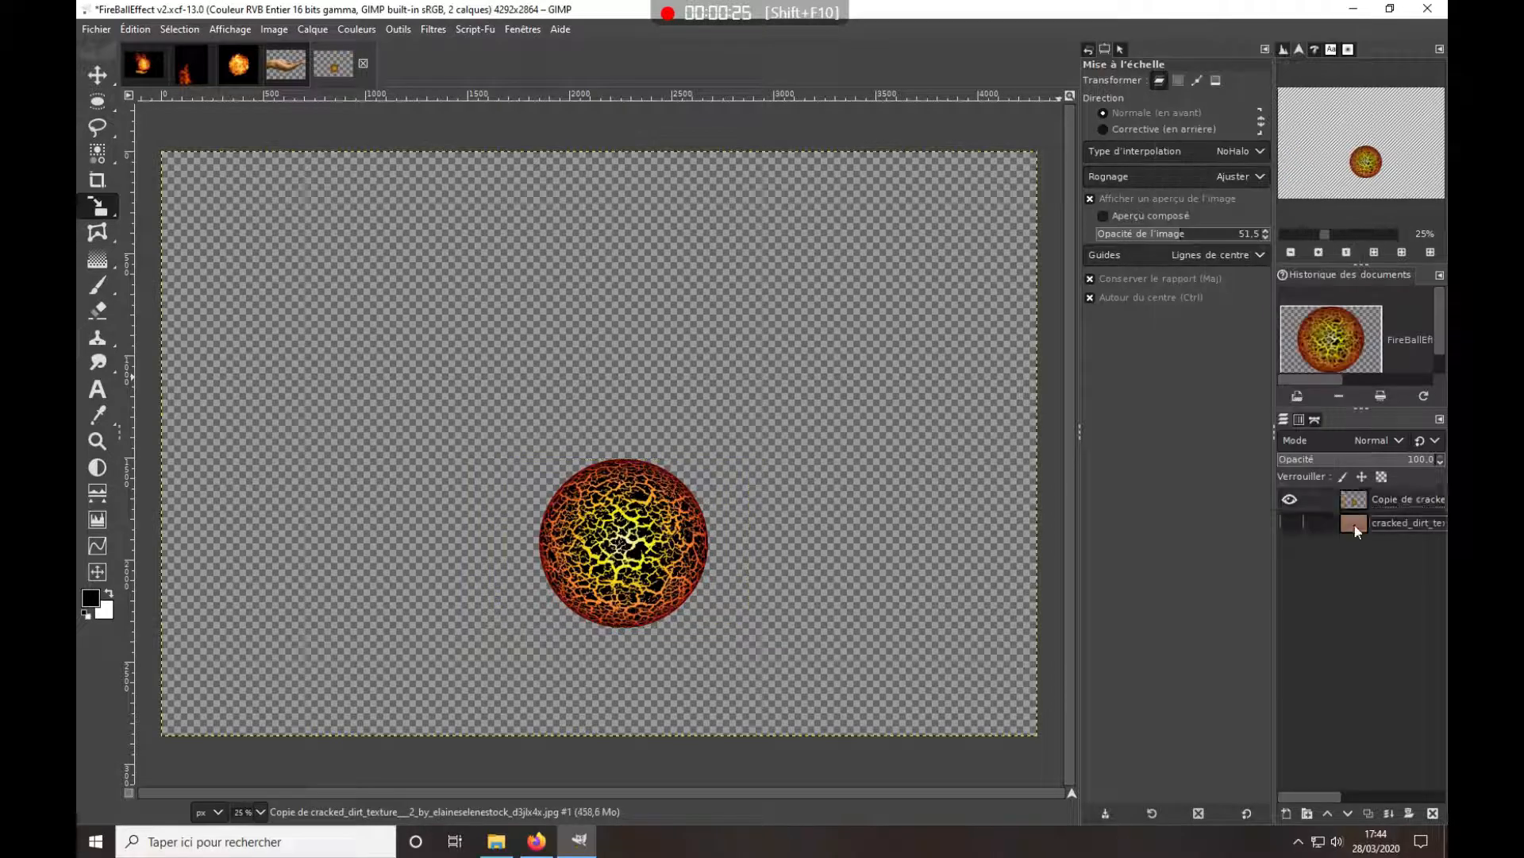
left_click(1287, 813)
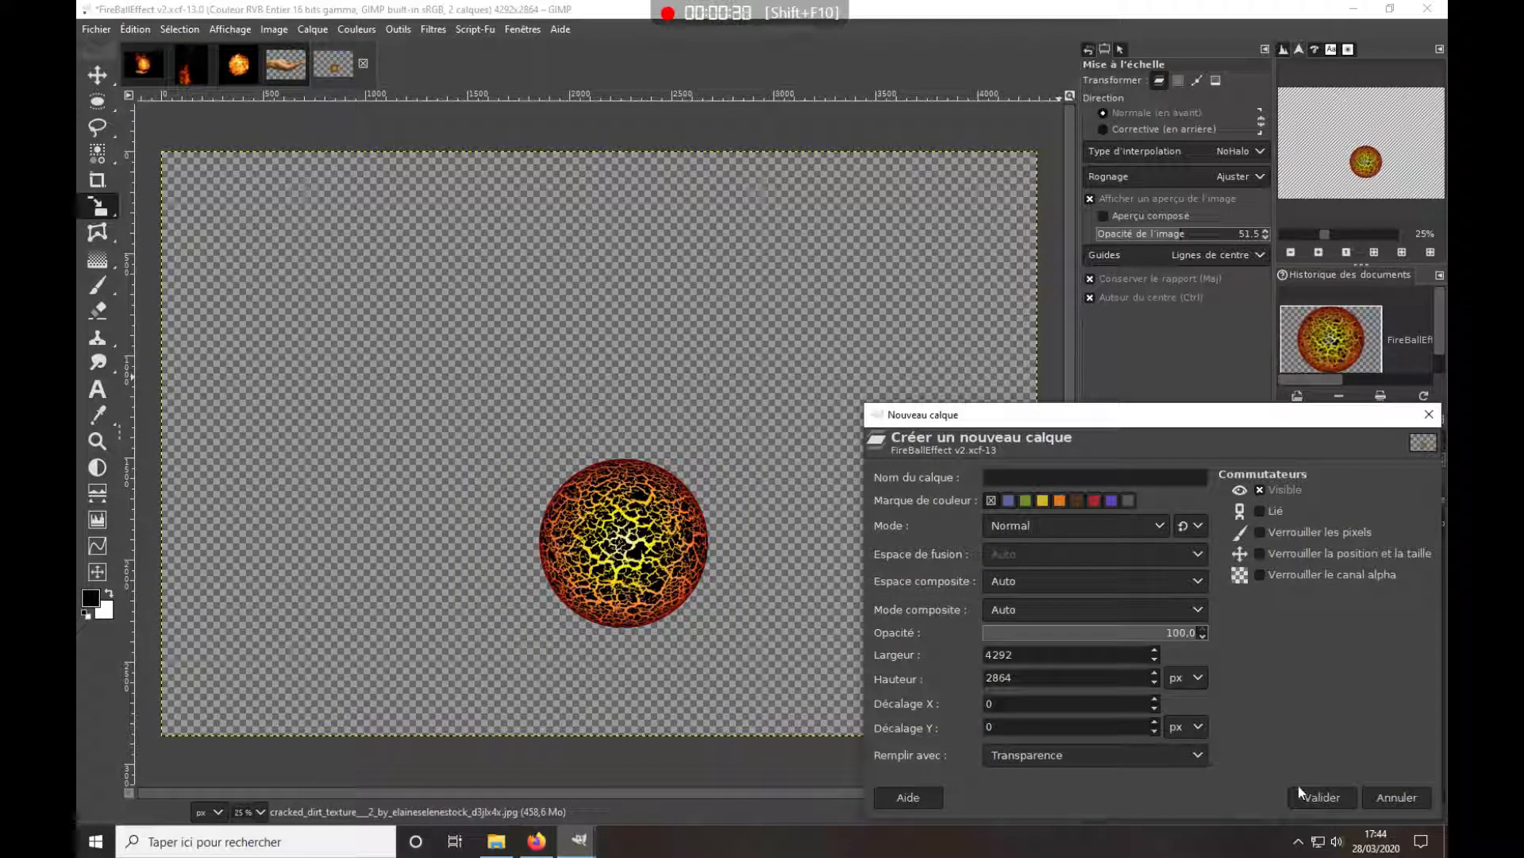
left_click(1197, 756)
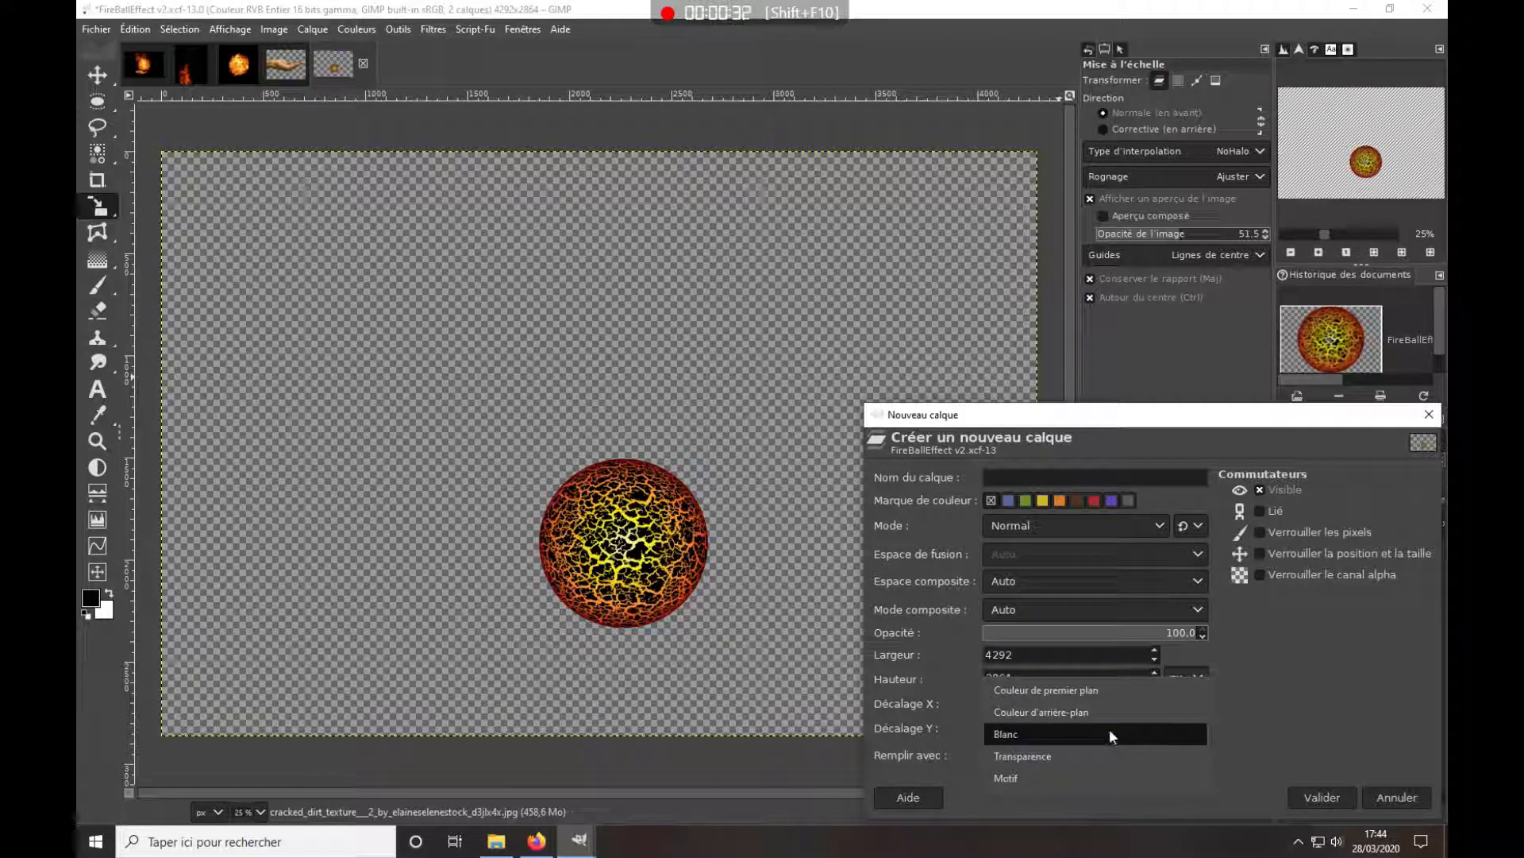
left_click(1108, 689)
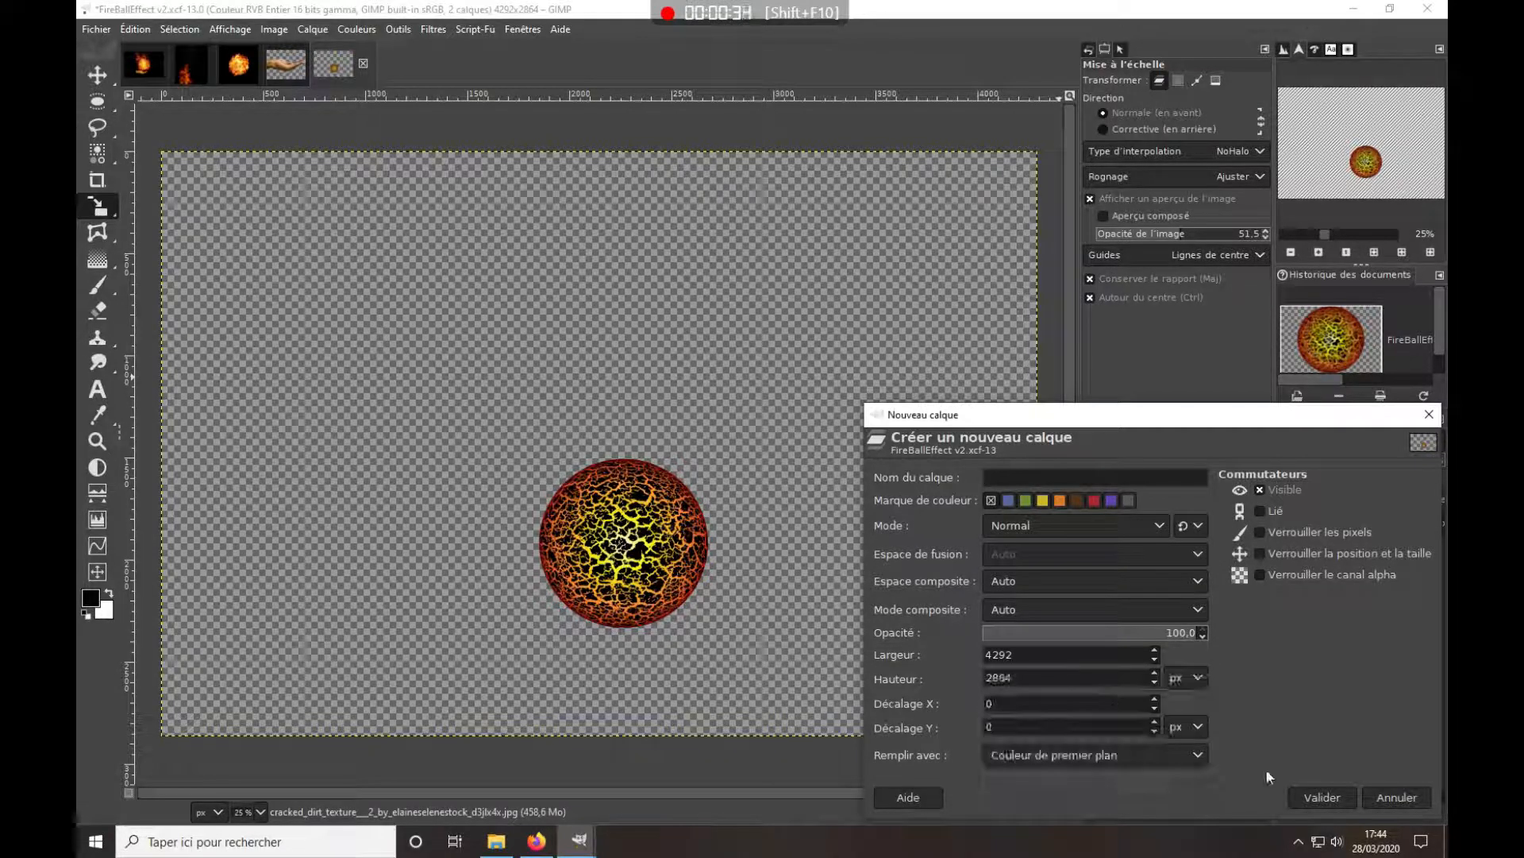
left_click(1310, 793)
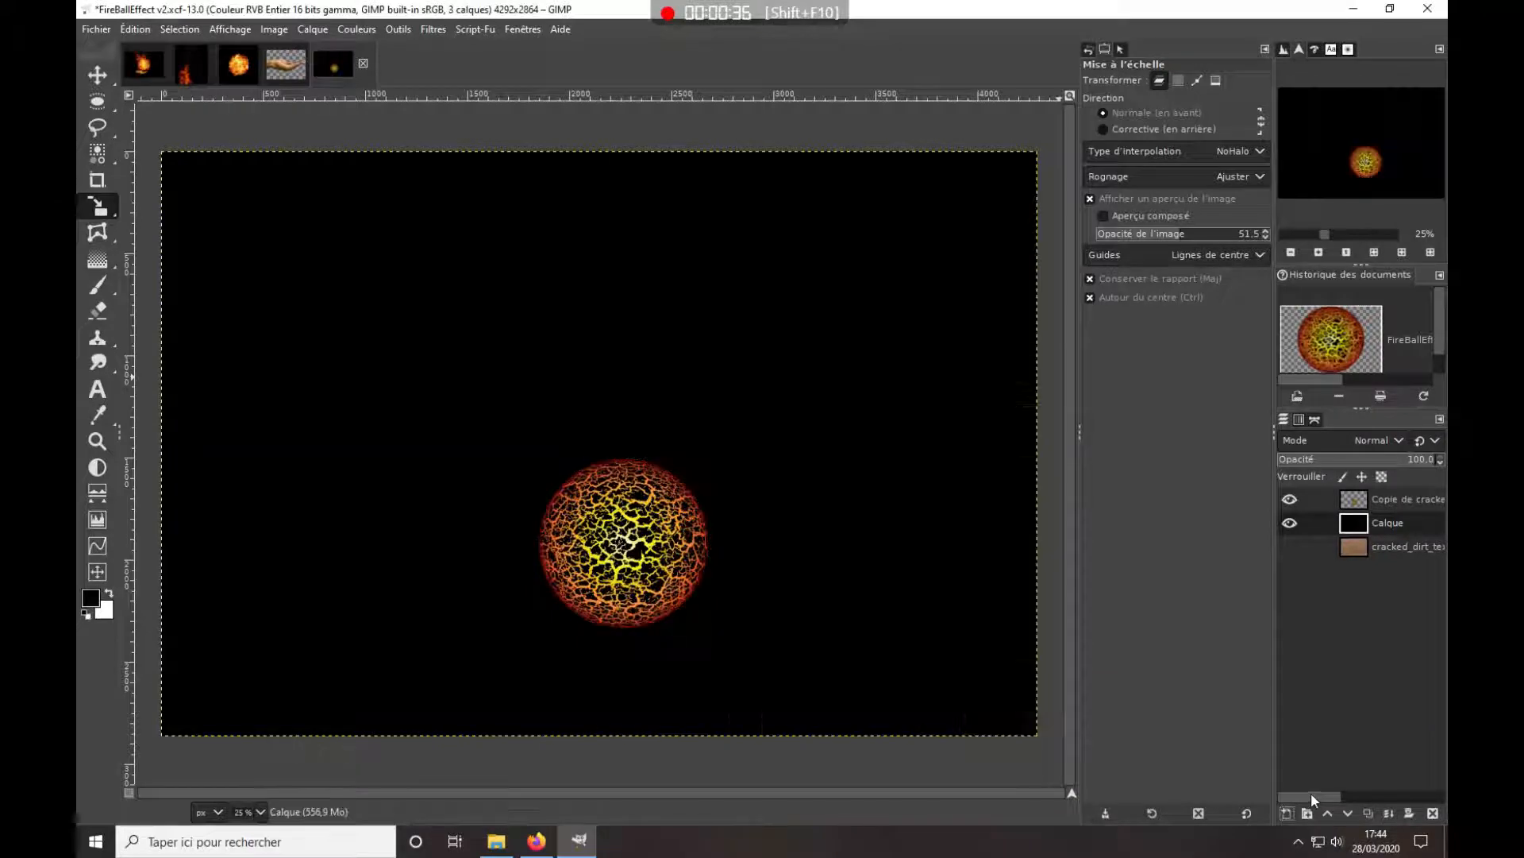
Bring the tall flame image in as a new layer above the sphere and set its blend mode to Écran
left_click(1393, 494)
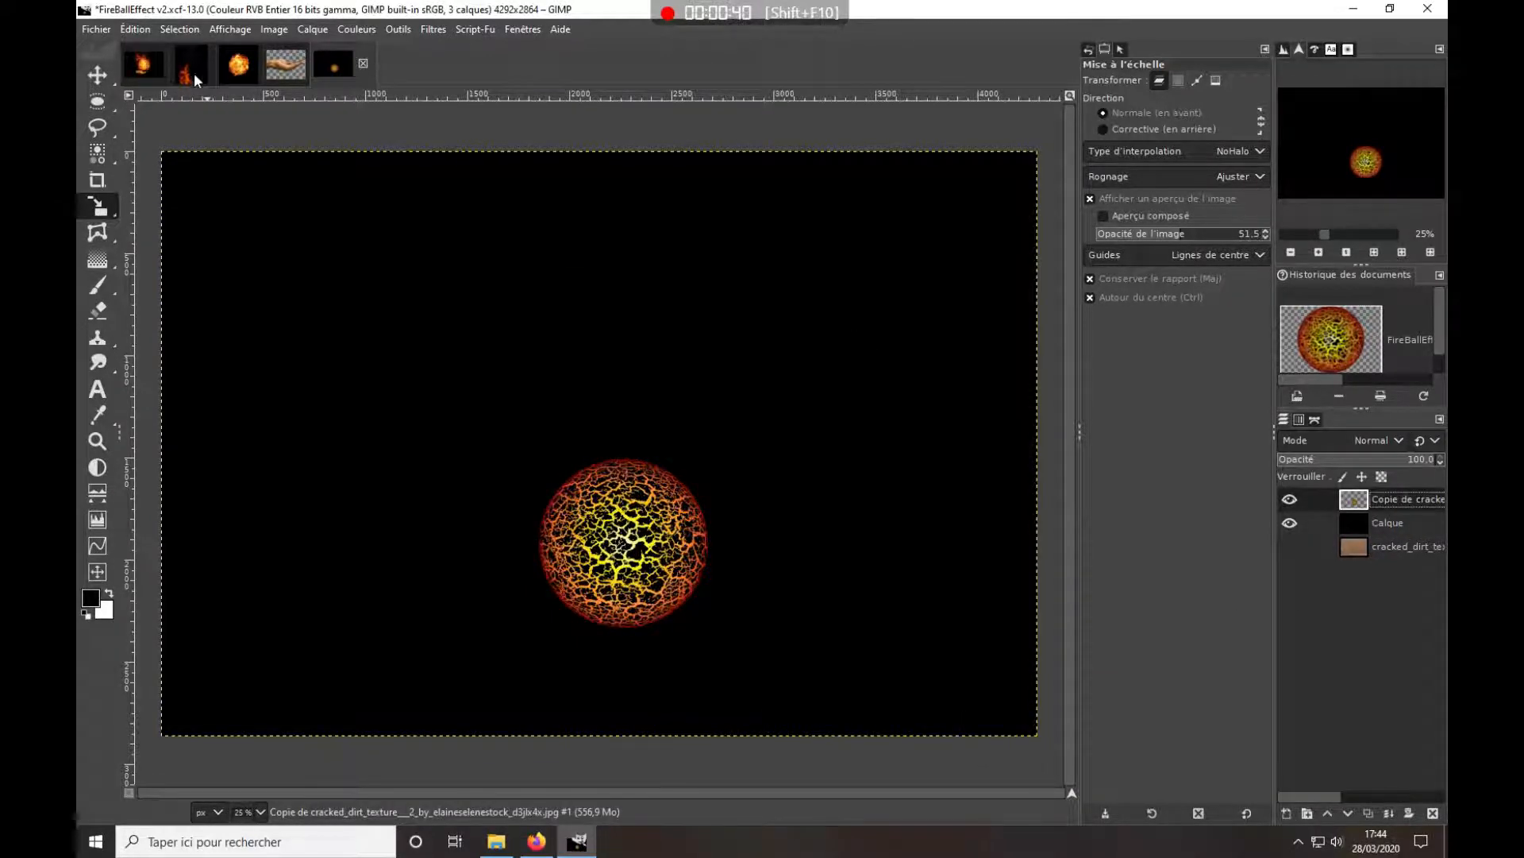
left_click_drag(194, 79, 642, 484)
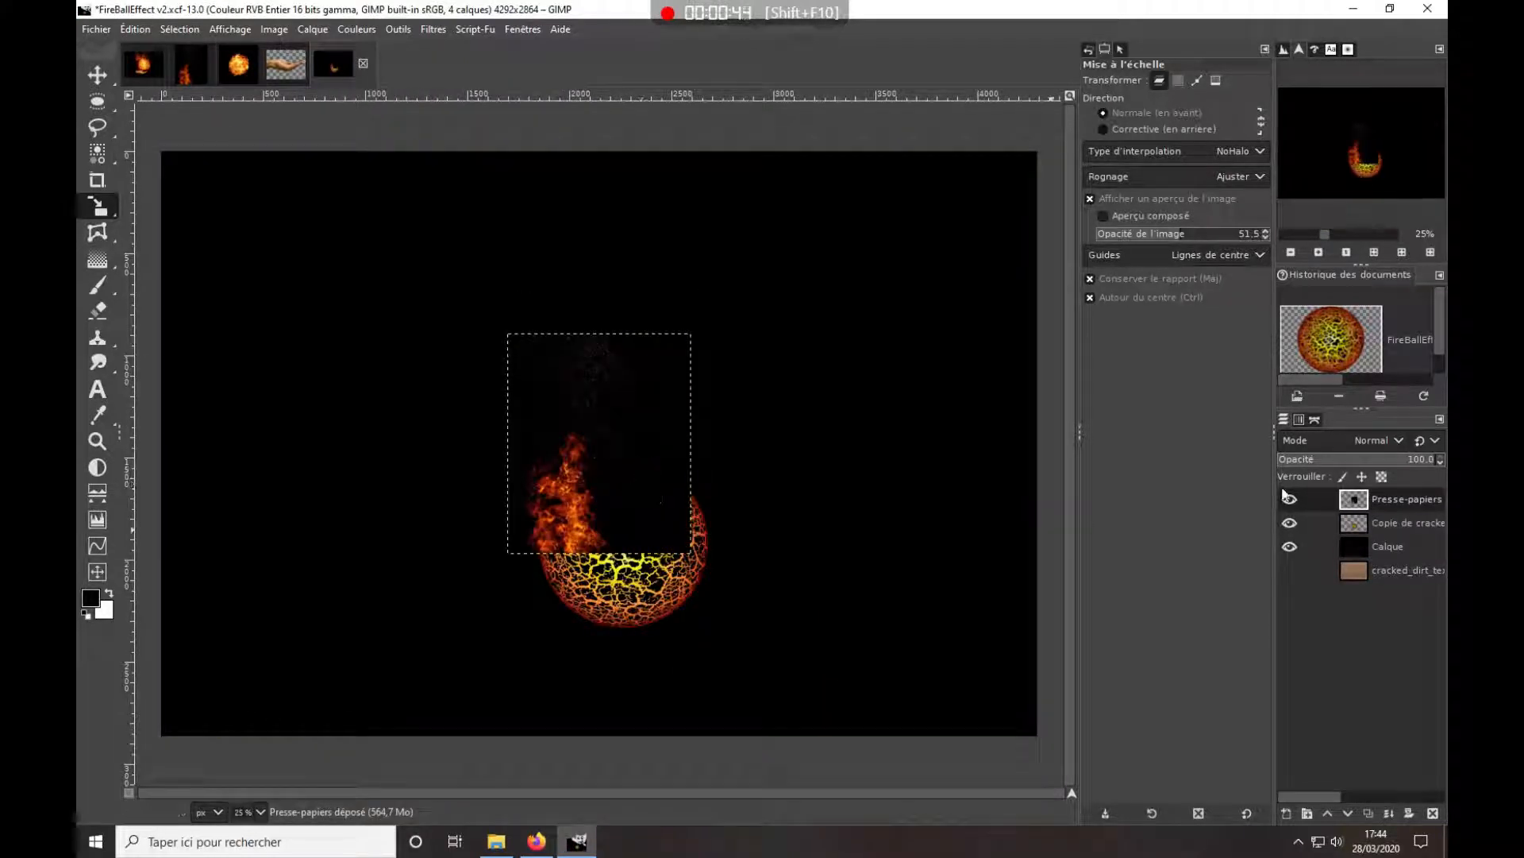
left_click(1404, 440)
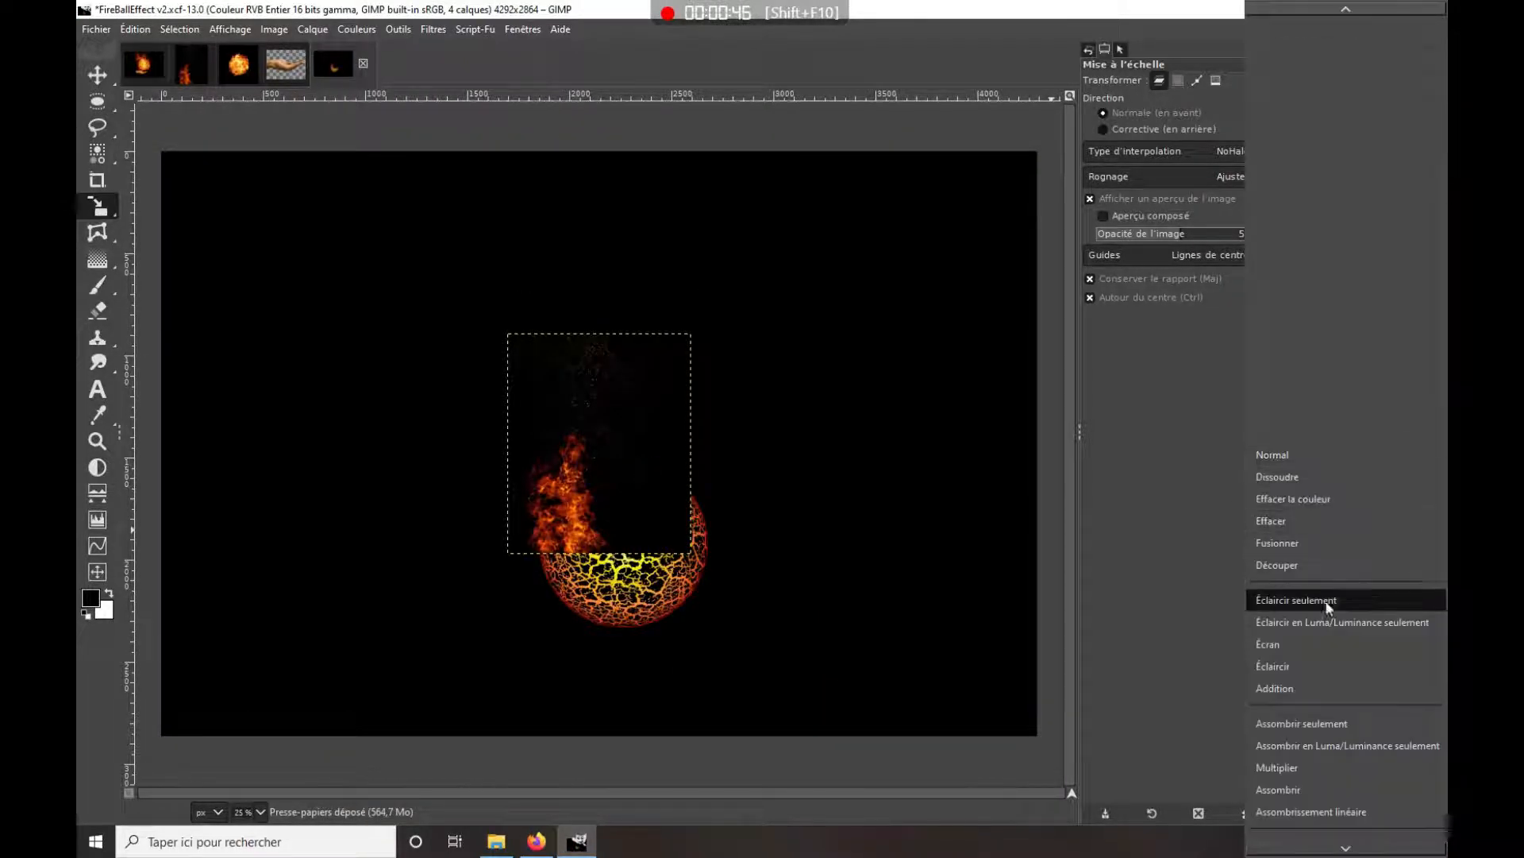
left_click(1305, 648)
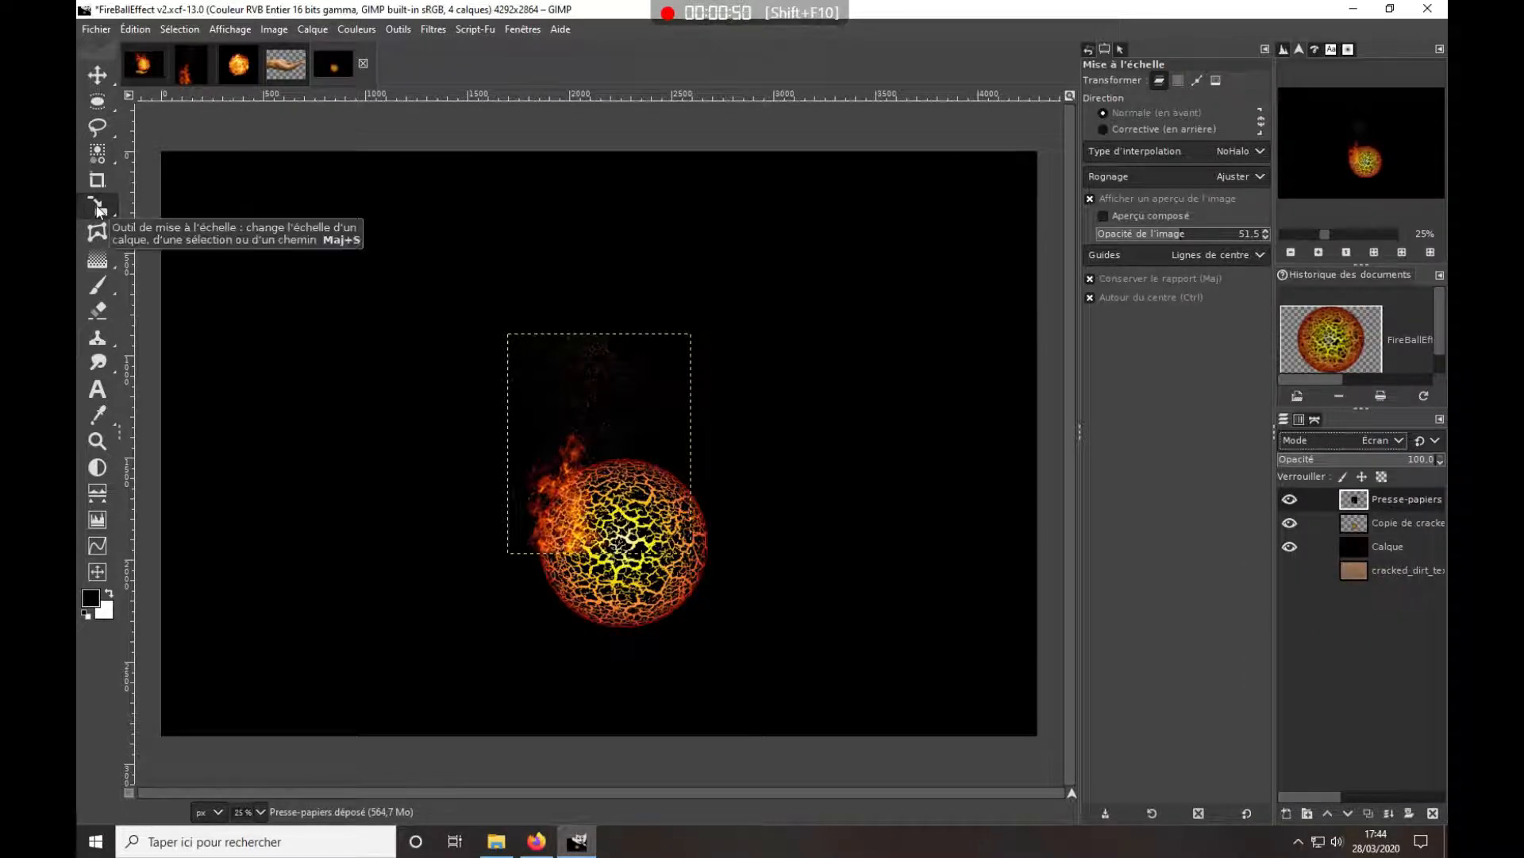
Enlarge the flame layer to 2242 × 2688 px over the sphere's left side and fit the layer to the image size
left_click(550, 438)
left_click_drag(510, 333, 313, 154)
left_click_drag(601, 439, 659, 430)
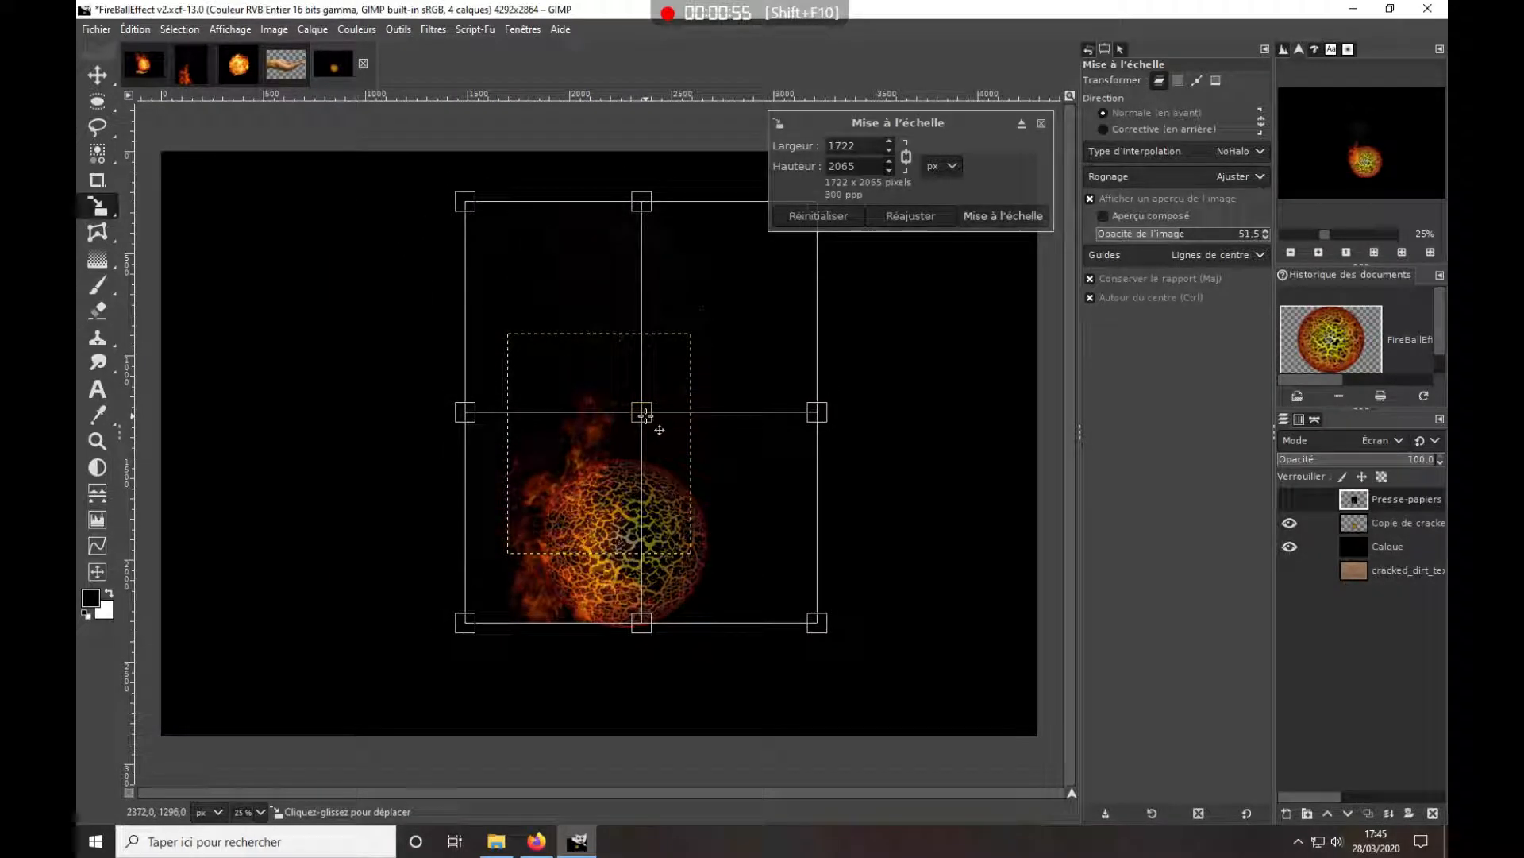
left_click_drag(642, 203, 645, 127)
left_click_drag(654, 381, 668, 355)
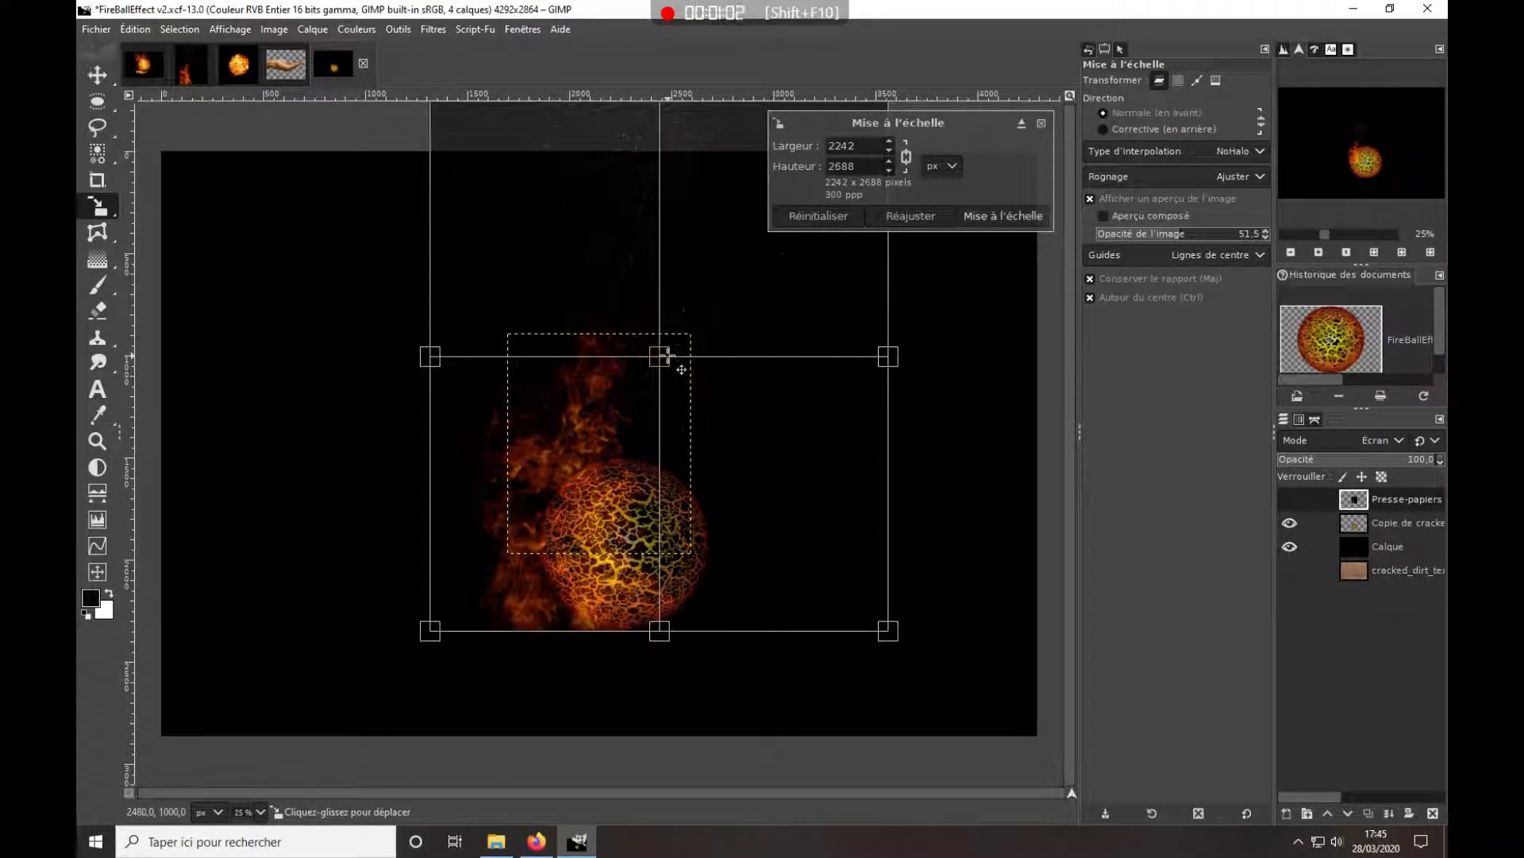
left_click(976, 216)
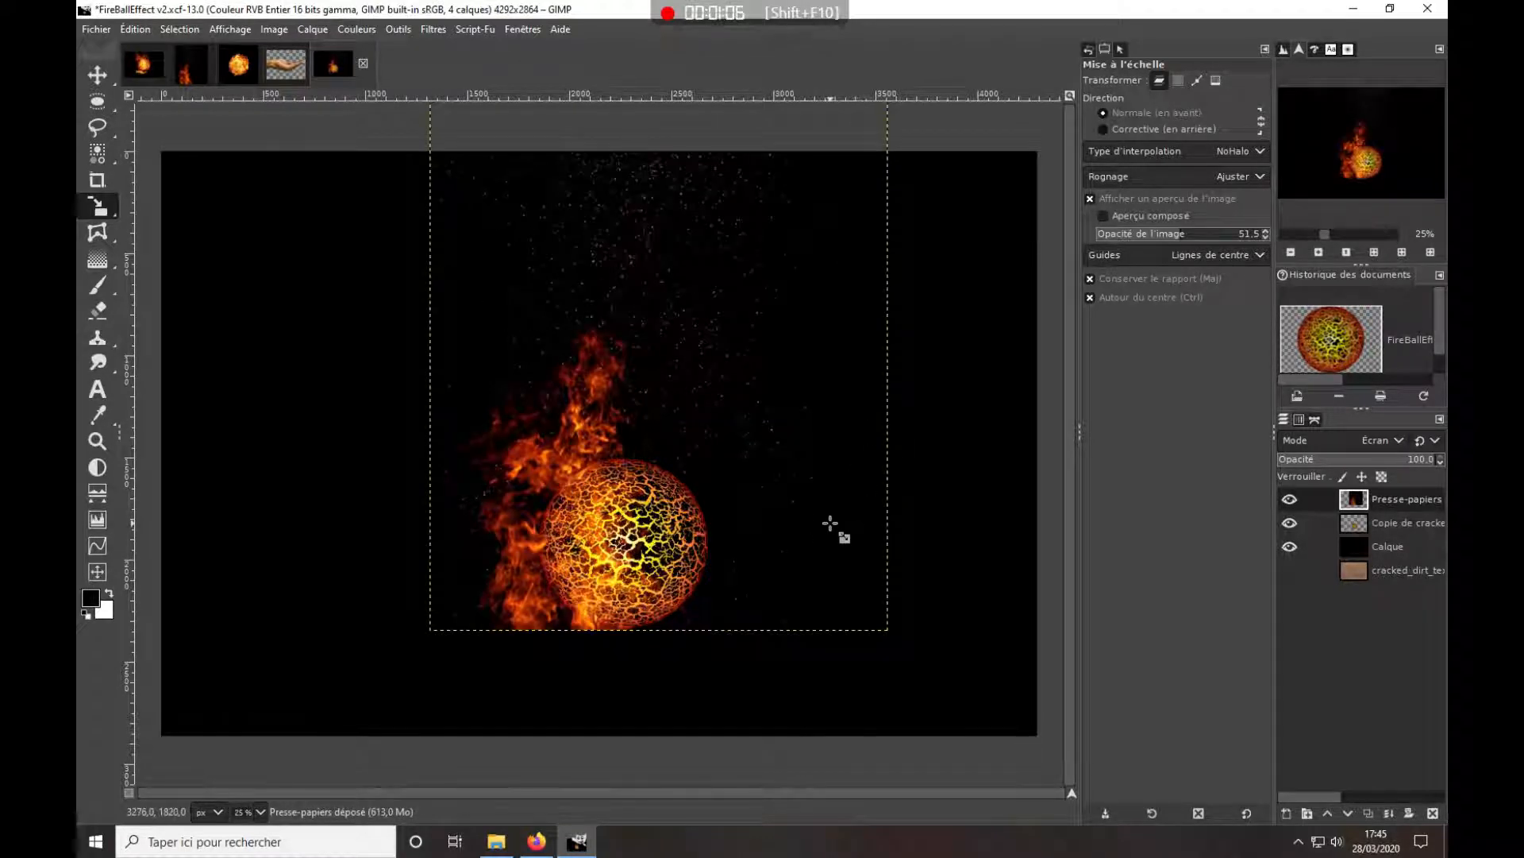
right_click(1398, 499)
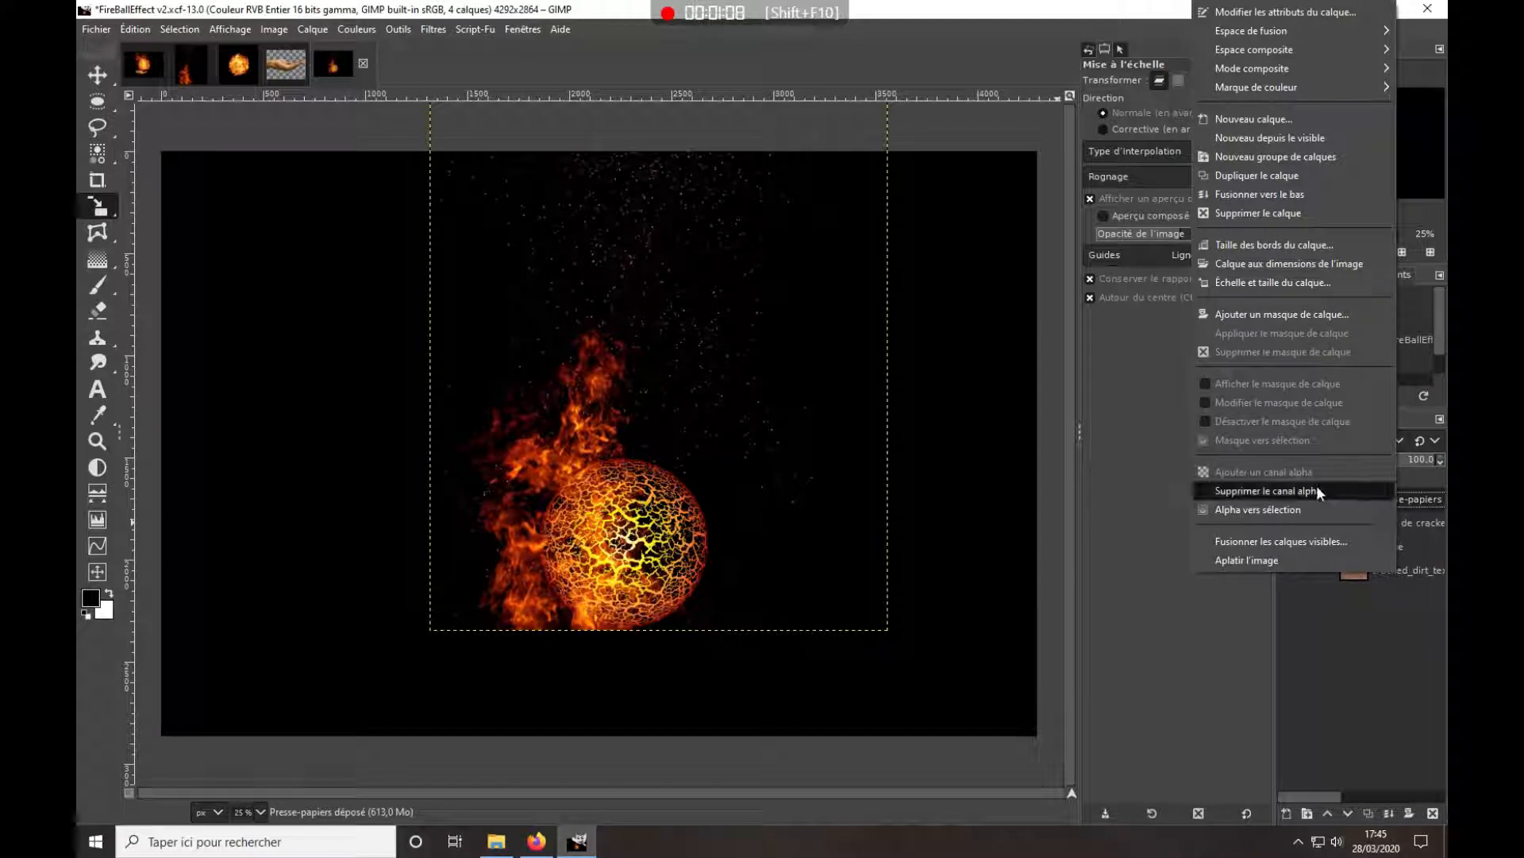
left_click(1271, 264)
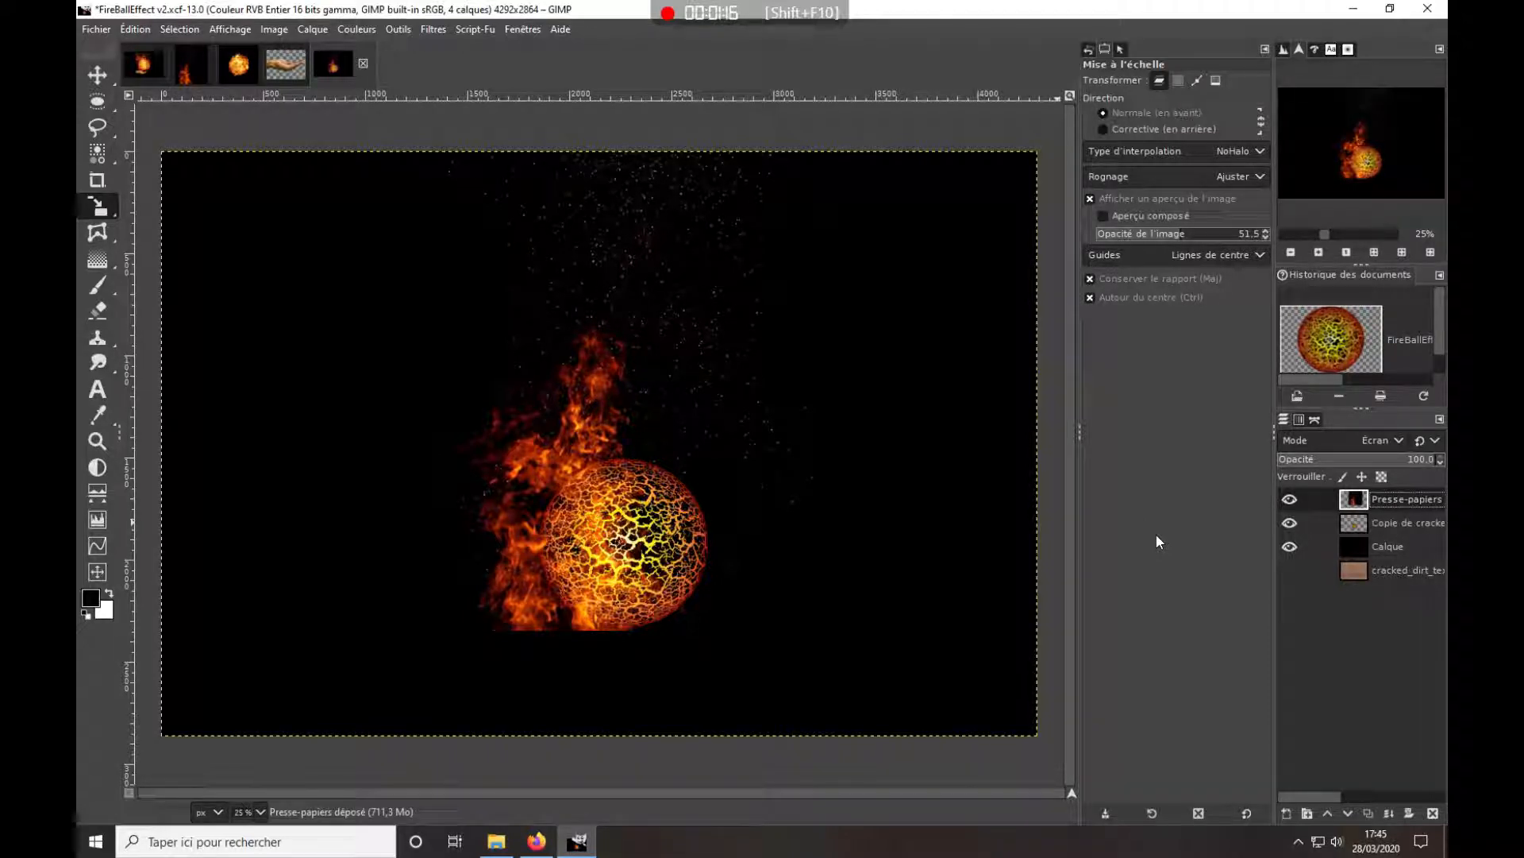
Duplicate the flame layer and move the copy slightly up and to the left of the original flames
left_click(1368, 813)
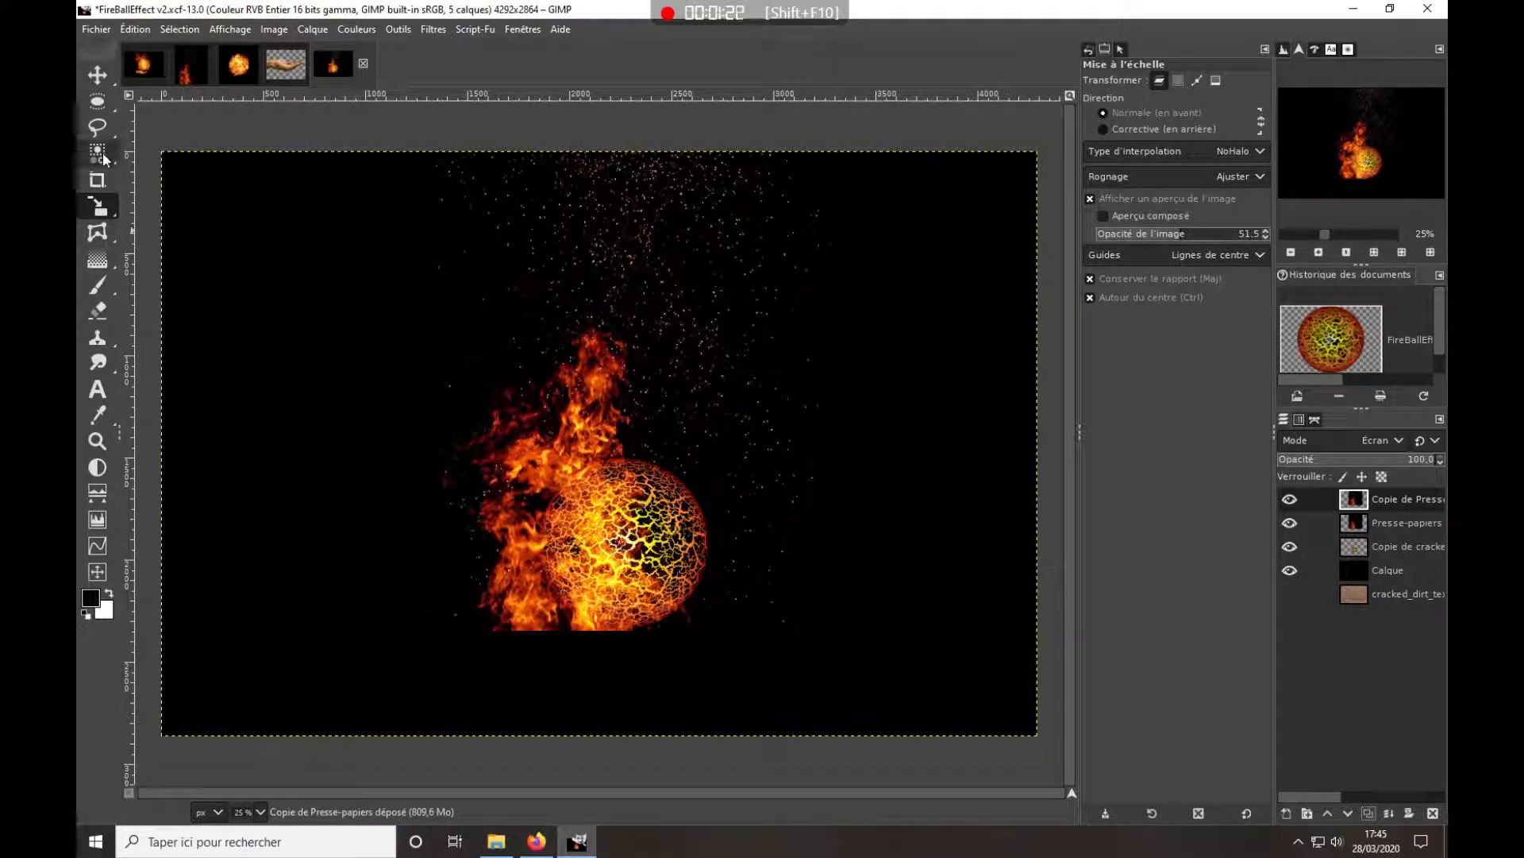
left_click(97, 74)
left_click_drag(586, 540, 551, 528)
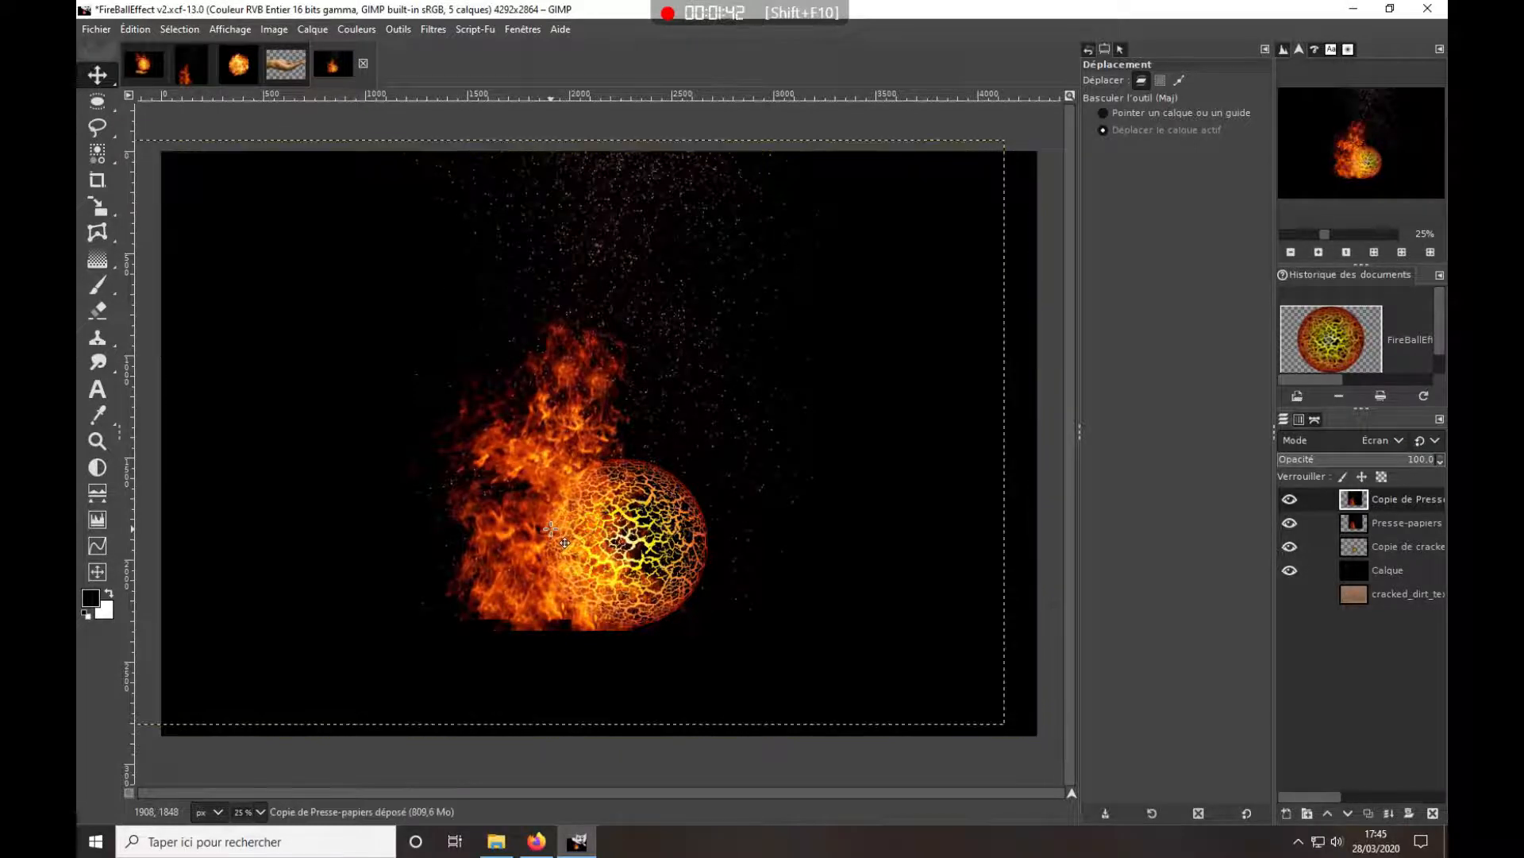
Flip the flame copy horizontally and move it over the sphere's right side to mirror the original flames
scroll(564, 543, "down", 1)
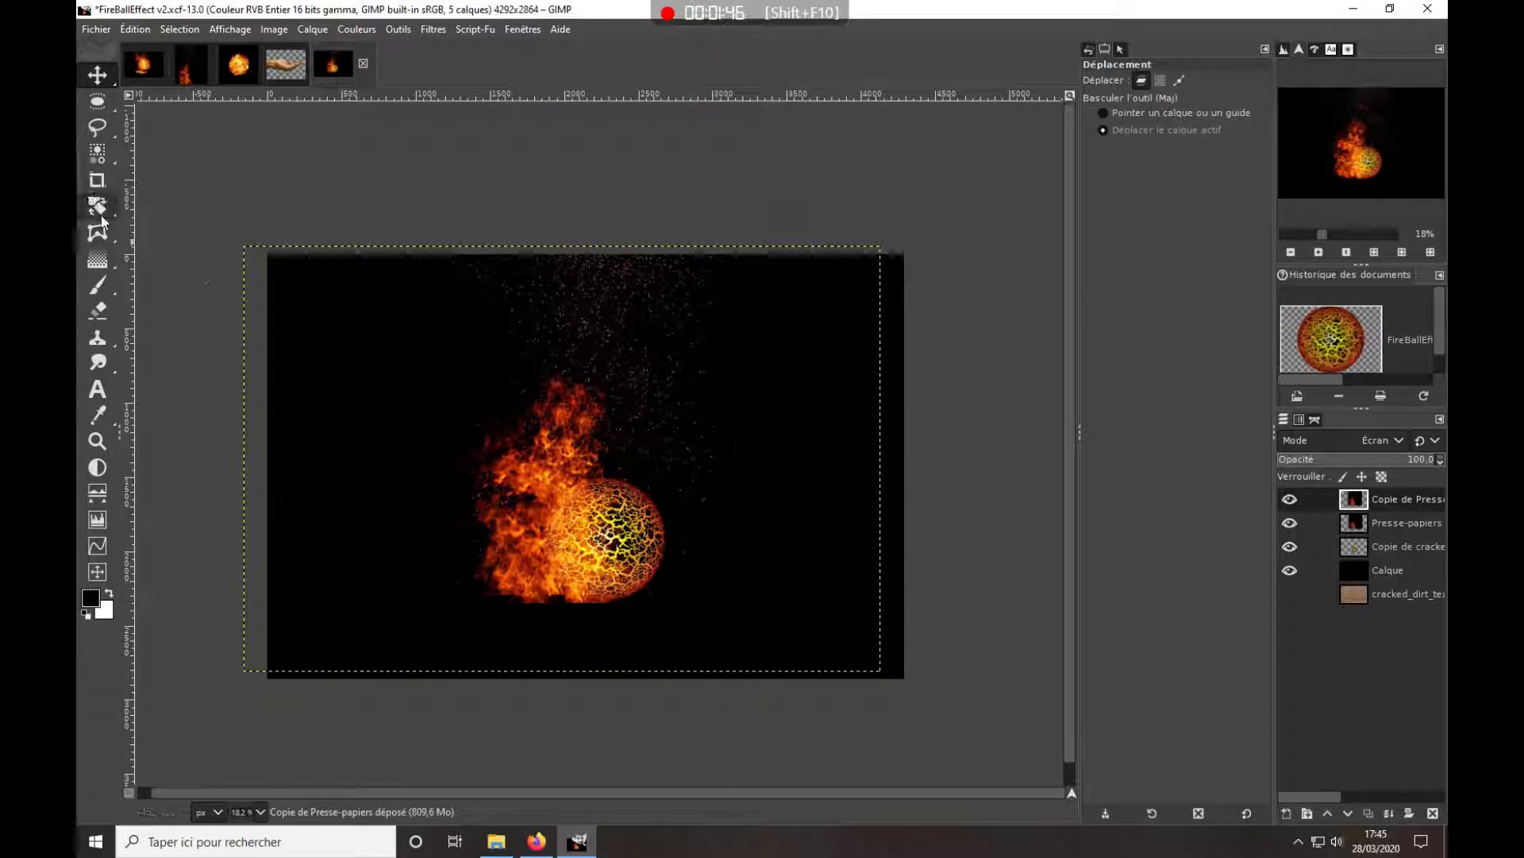
scroll(102, 223, "up", 3)
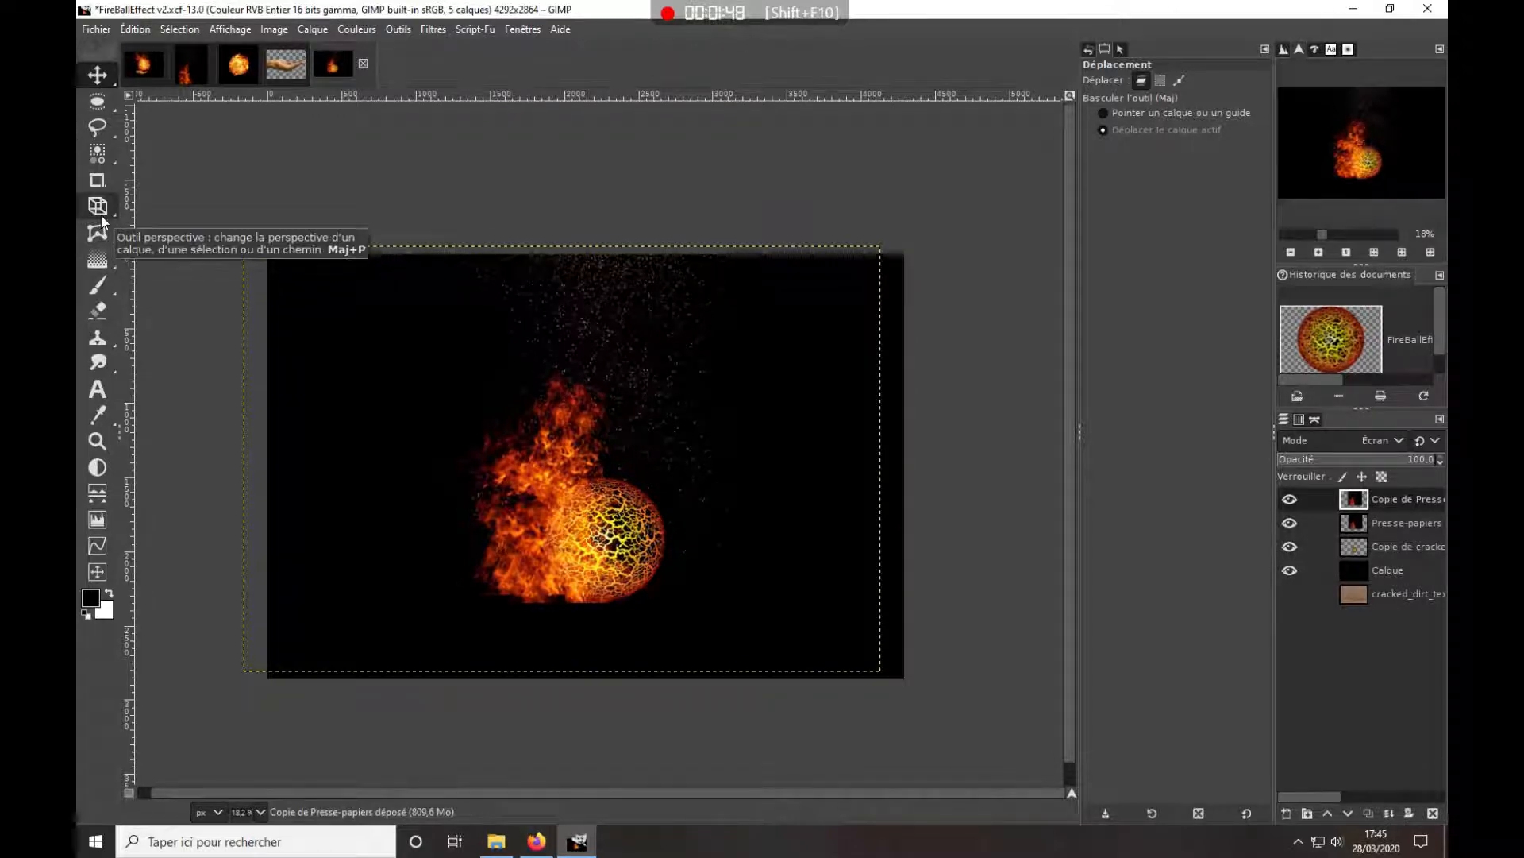
scroll(102, 216, "up", 1)
left_click(102, 214)
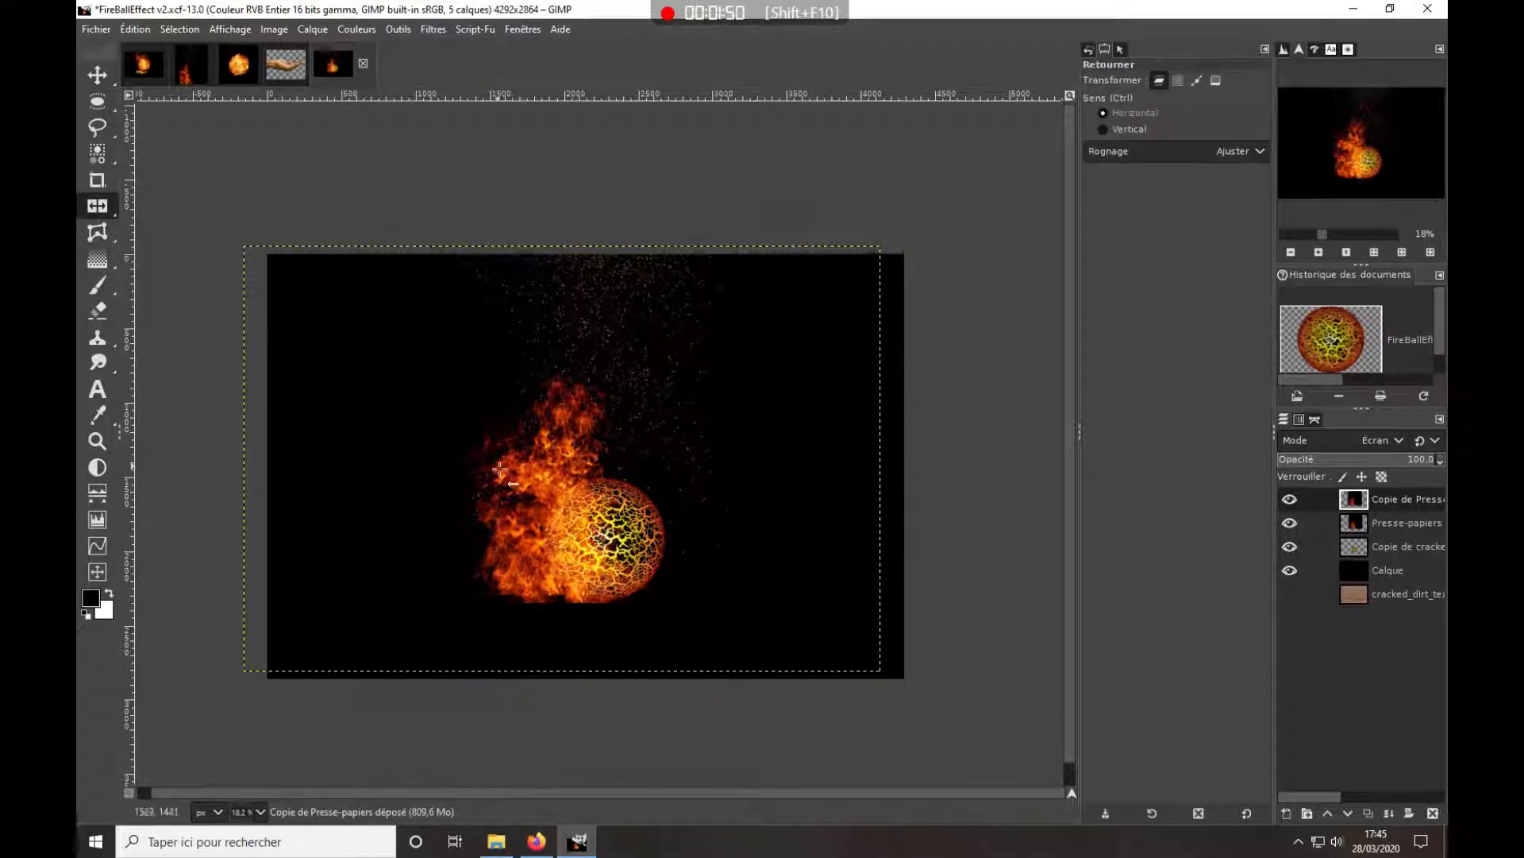
left_click(525, 482)
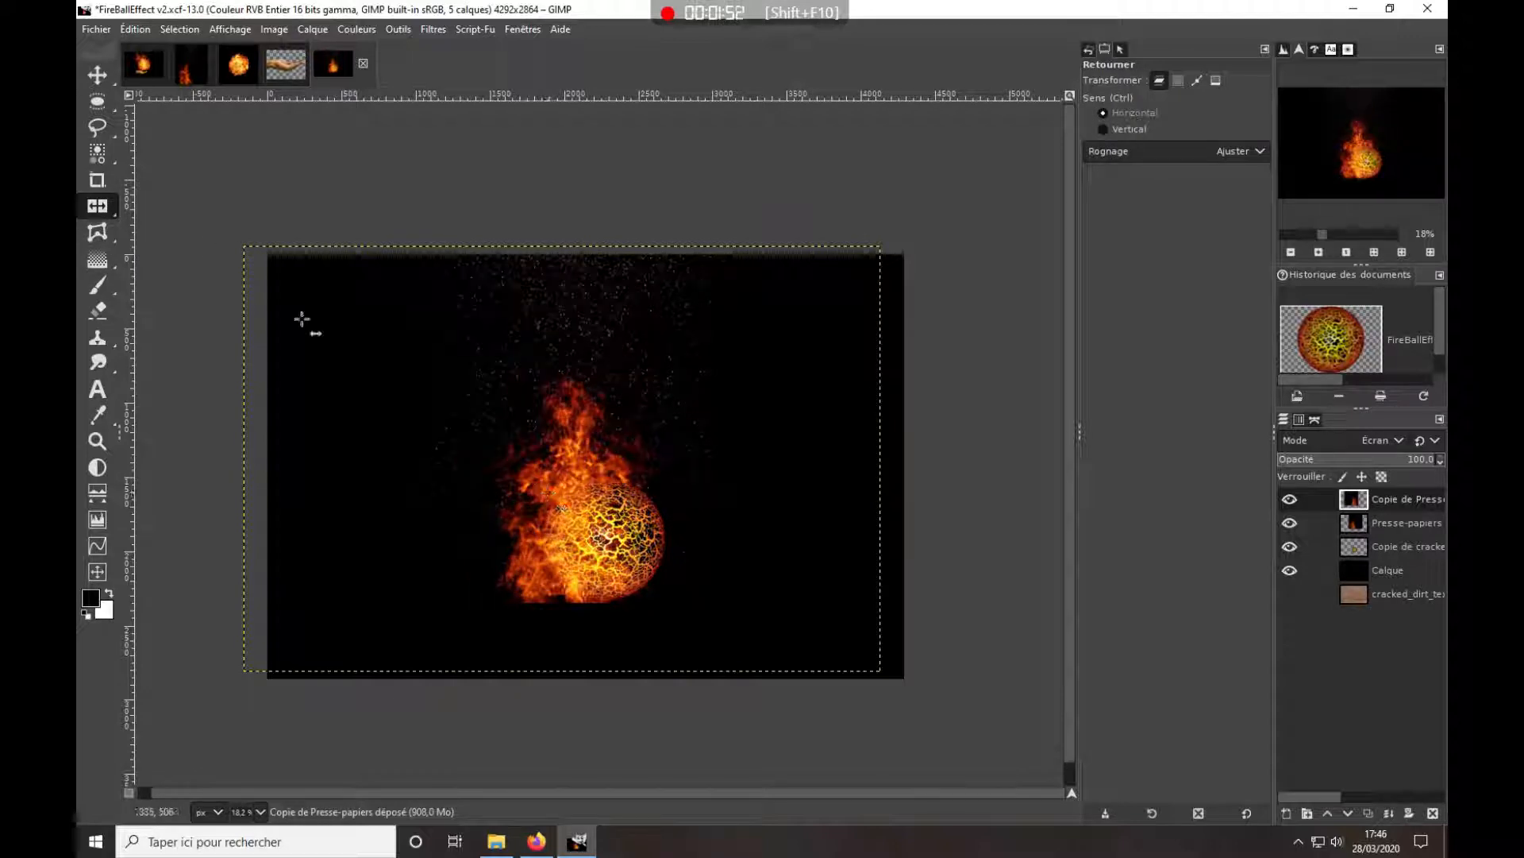
key("m")
left_click_drag(561, 508, 611, 517)
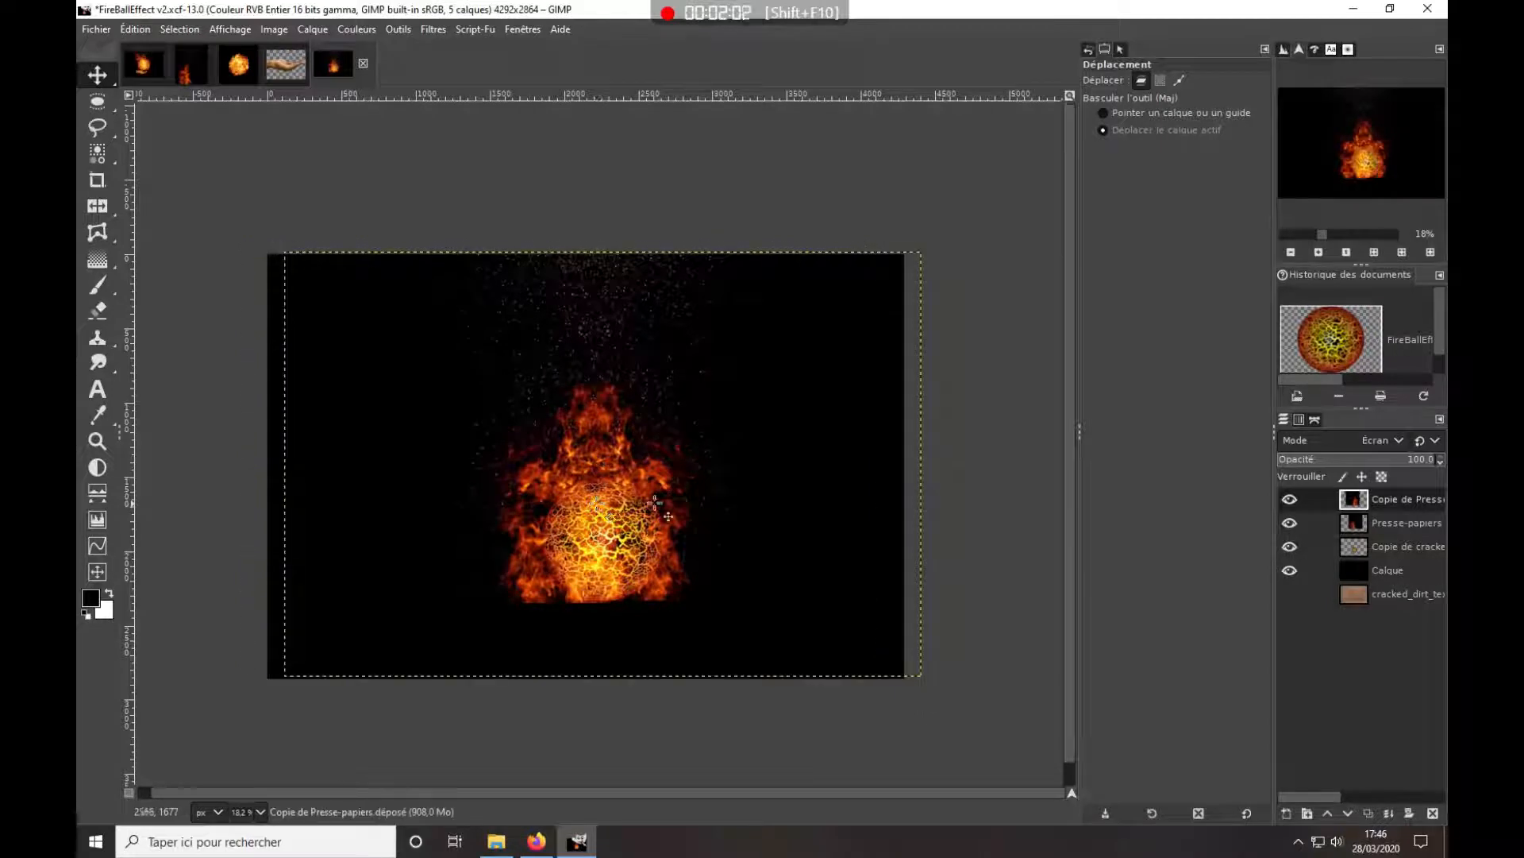
Duplicate the mirrored flame layer and rotate the new copy by 16.67 degrees about its centre
left_click(1368, 815)
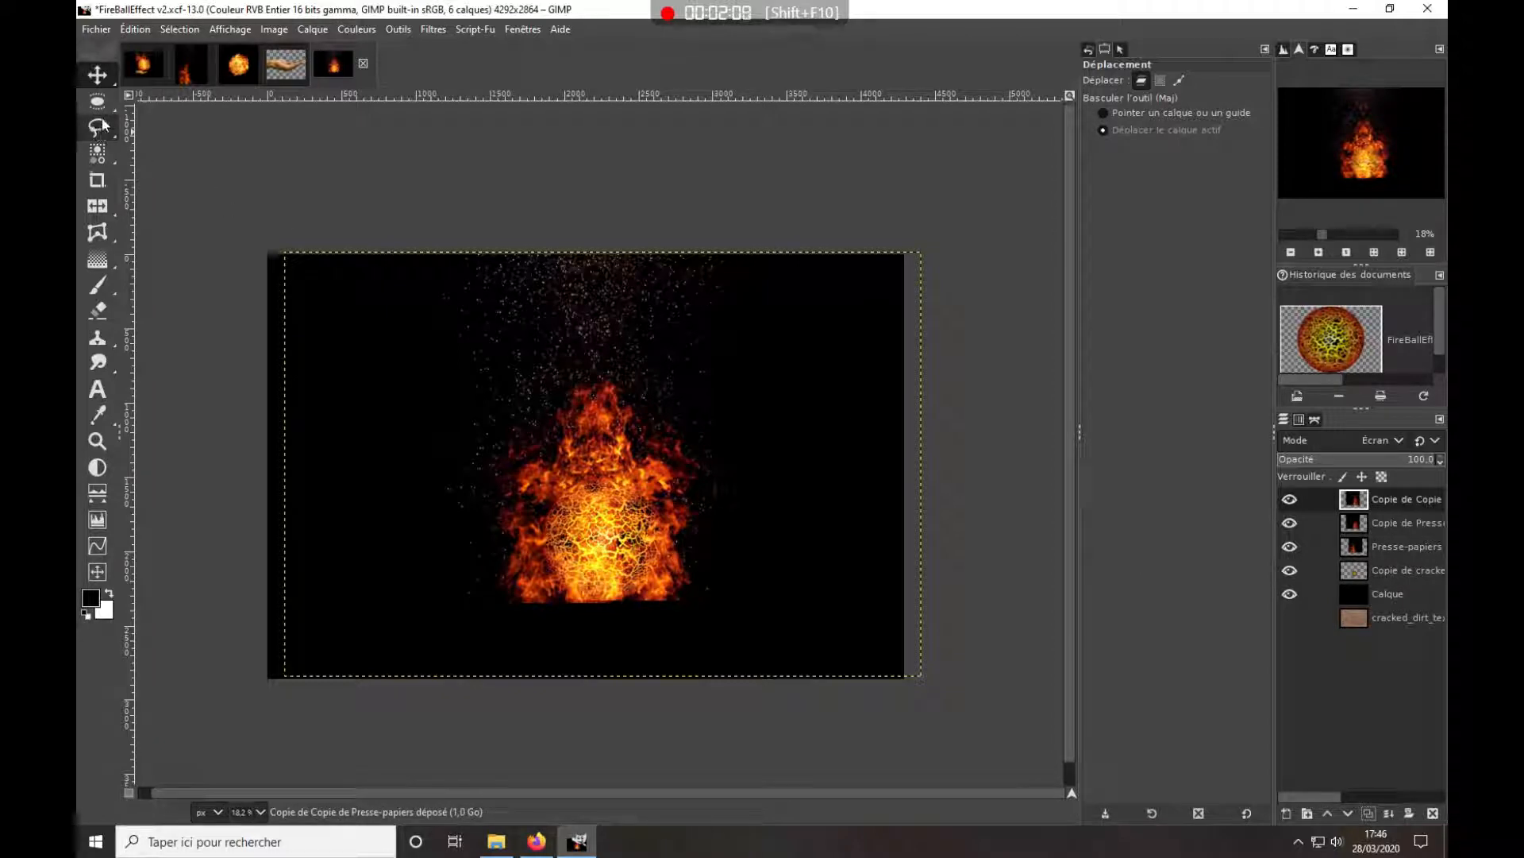
scroll(98, 211, "down", 4)
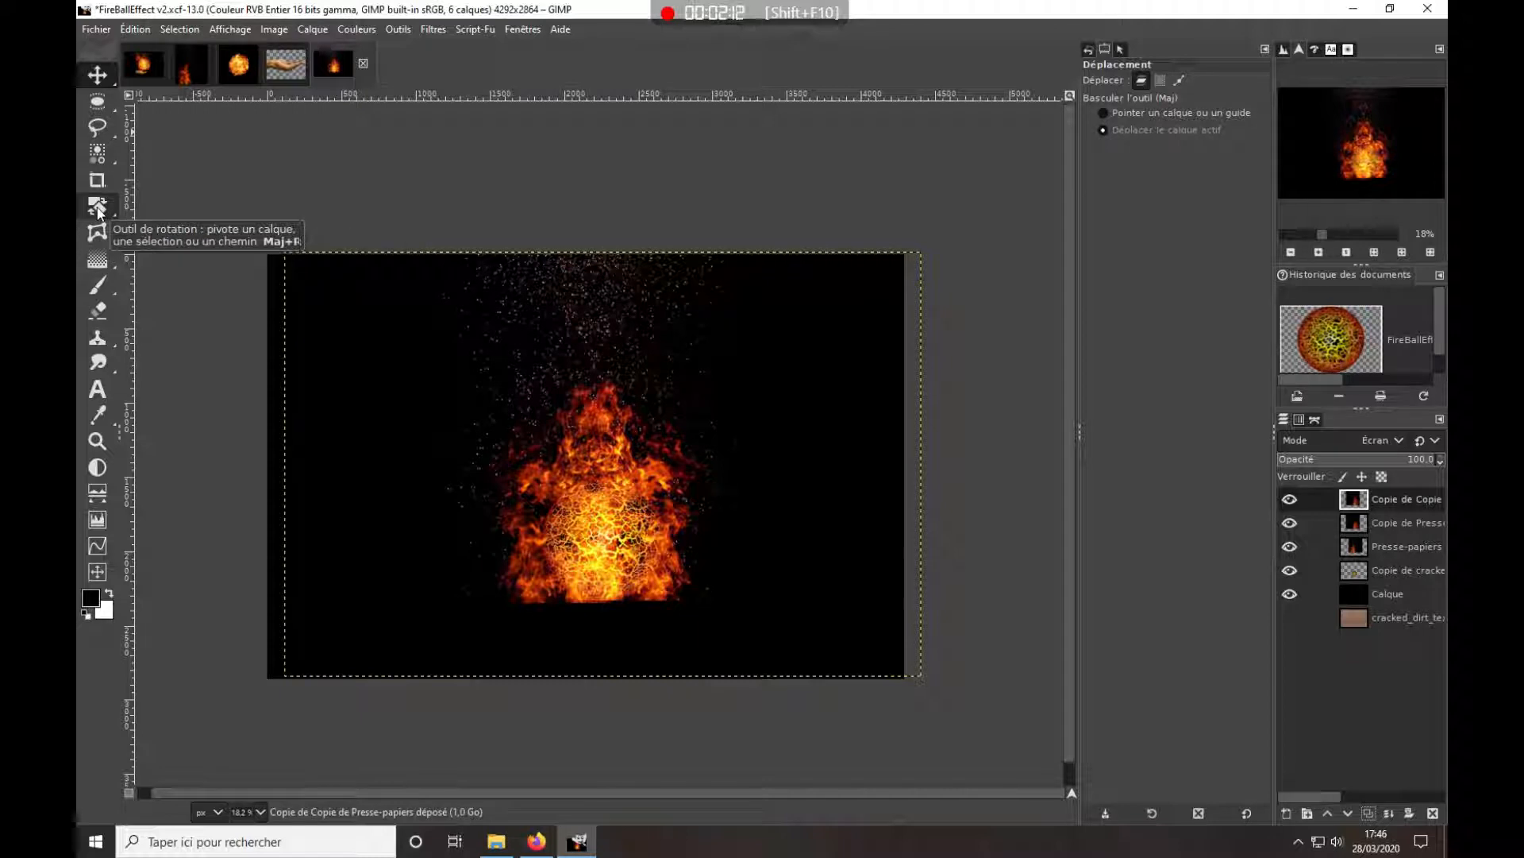
left_click(98, 211)
left_click(617, 494)
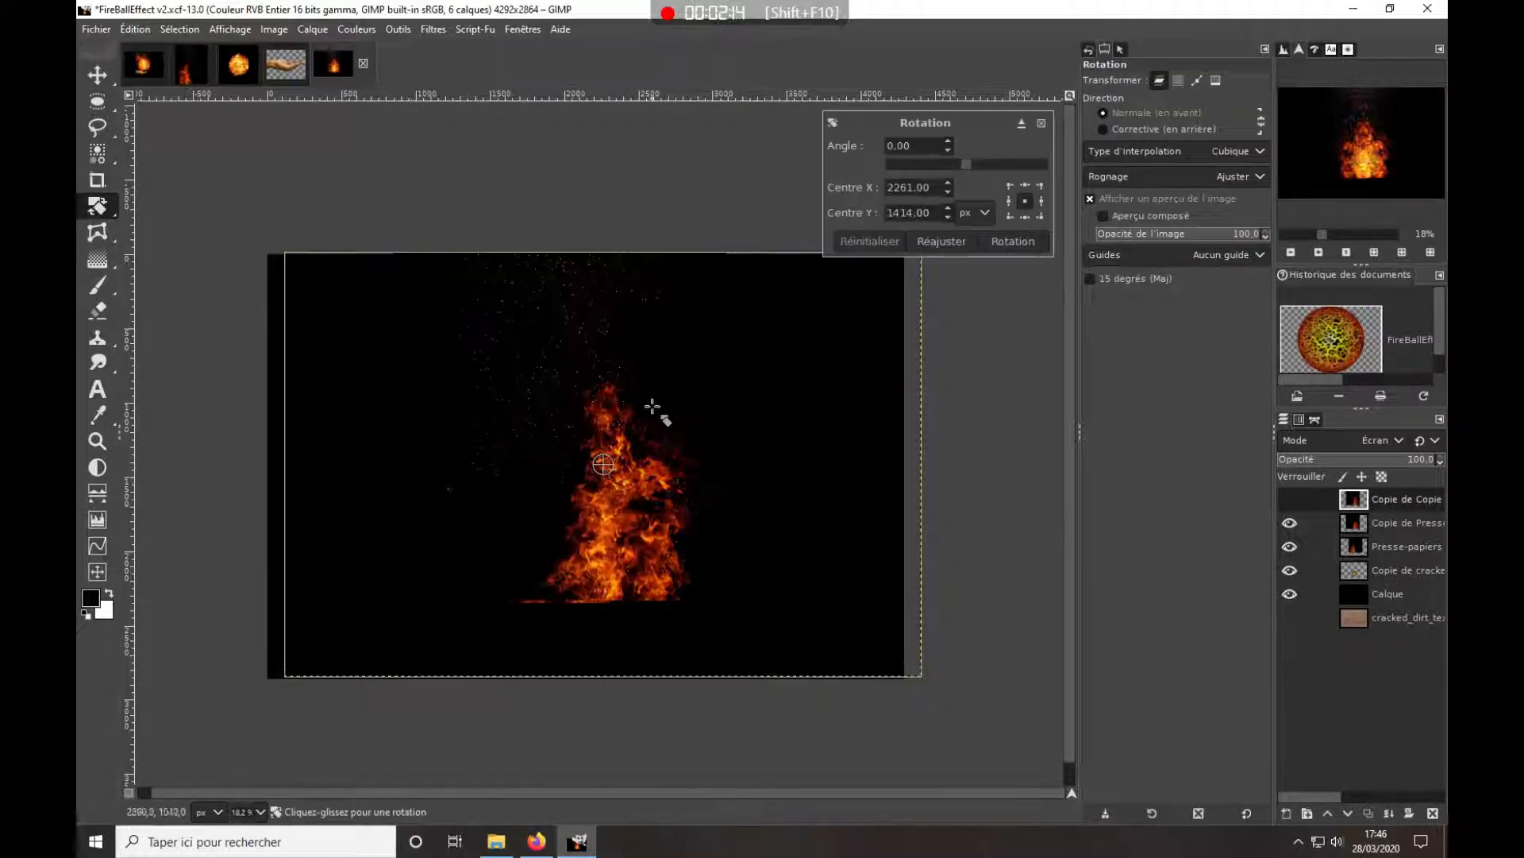
left_click_drag(646, 394, 667, 415)
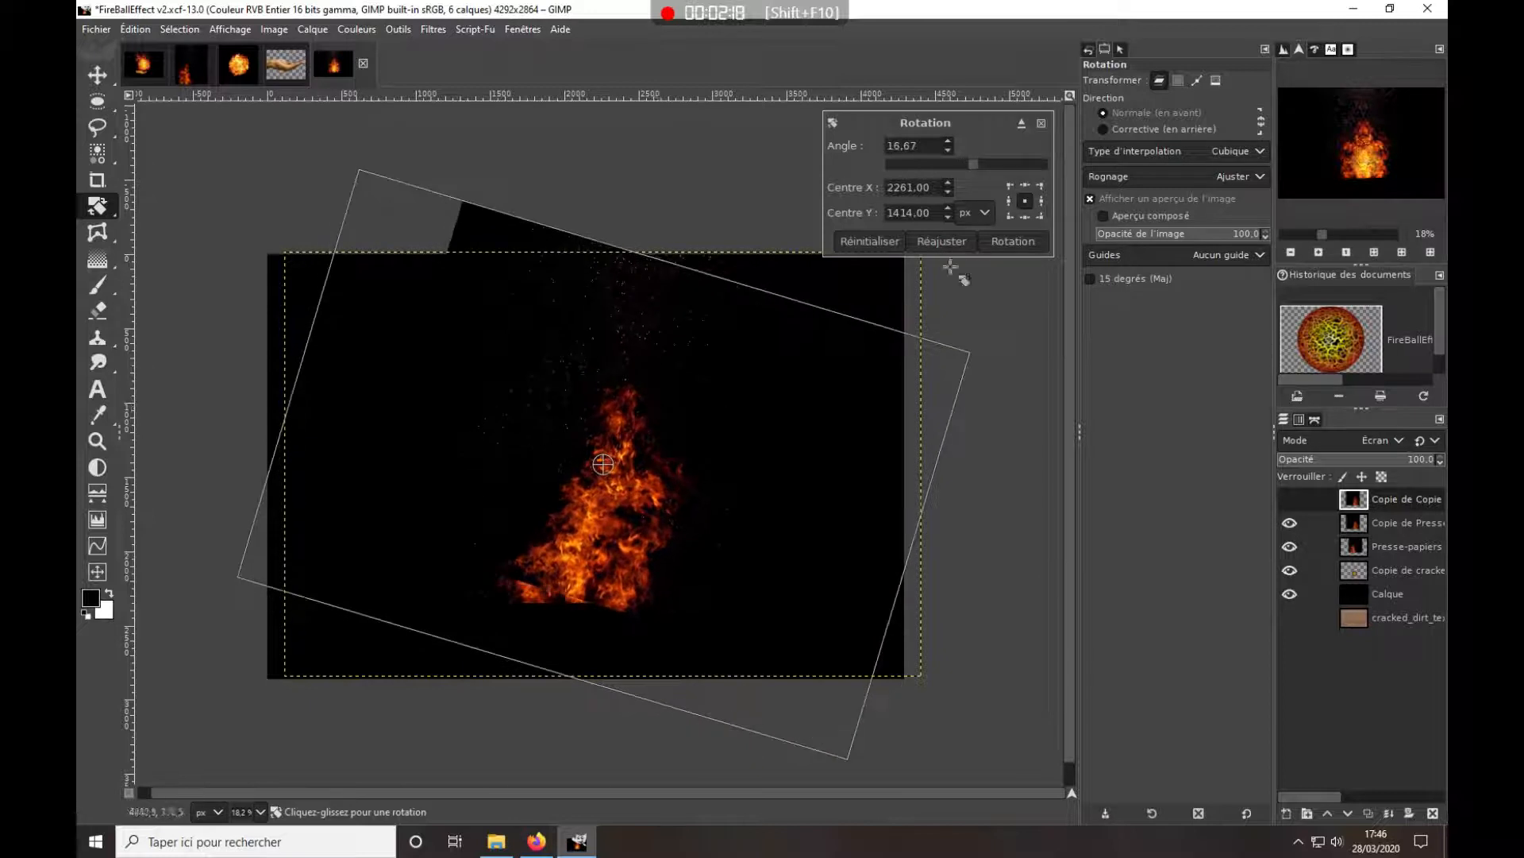
left_click(1012, 241)
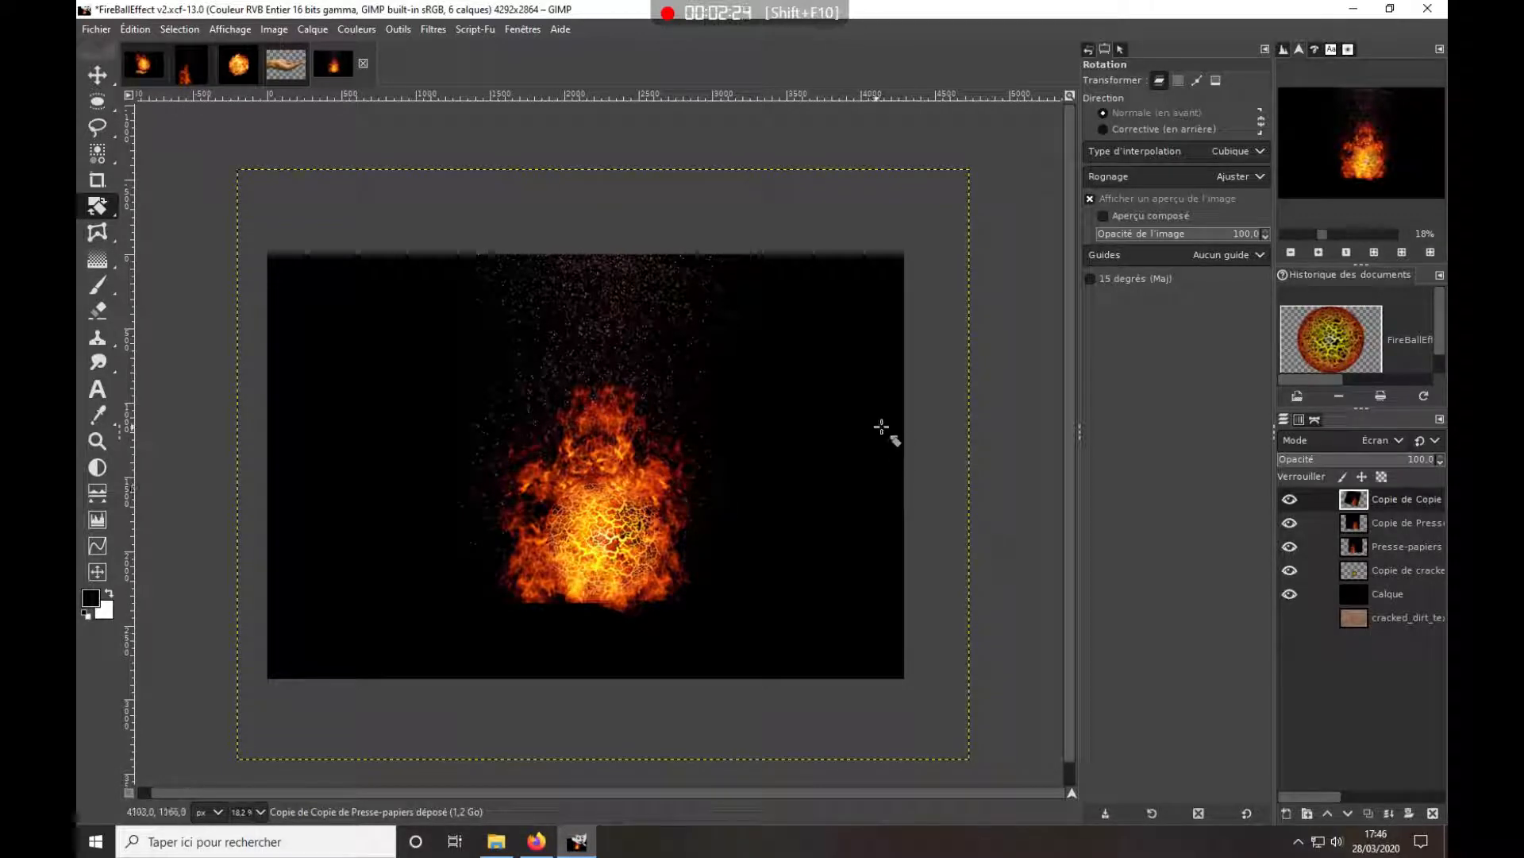
Duplicate the rotated flame layer and rotate the new copy counter-clockwise so its flames spread past the sphere's lower right side
left_click(1369, 815)
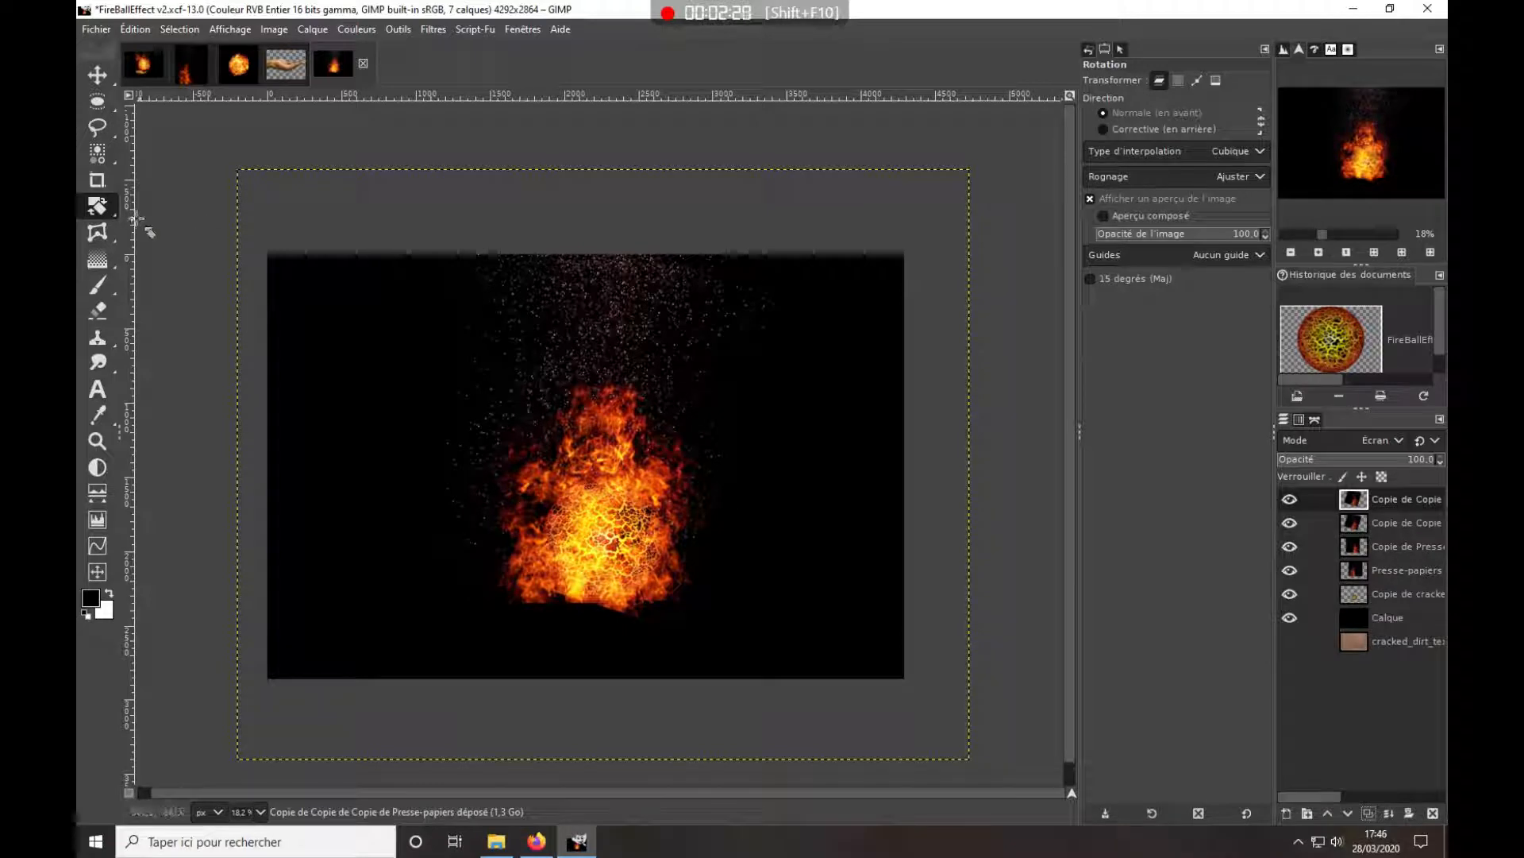
left_click(638, 498)
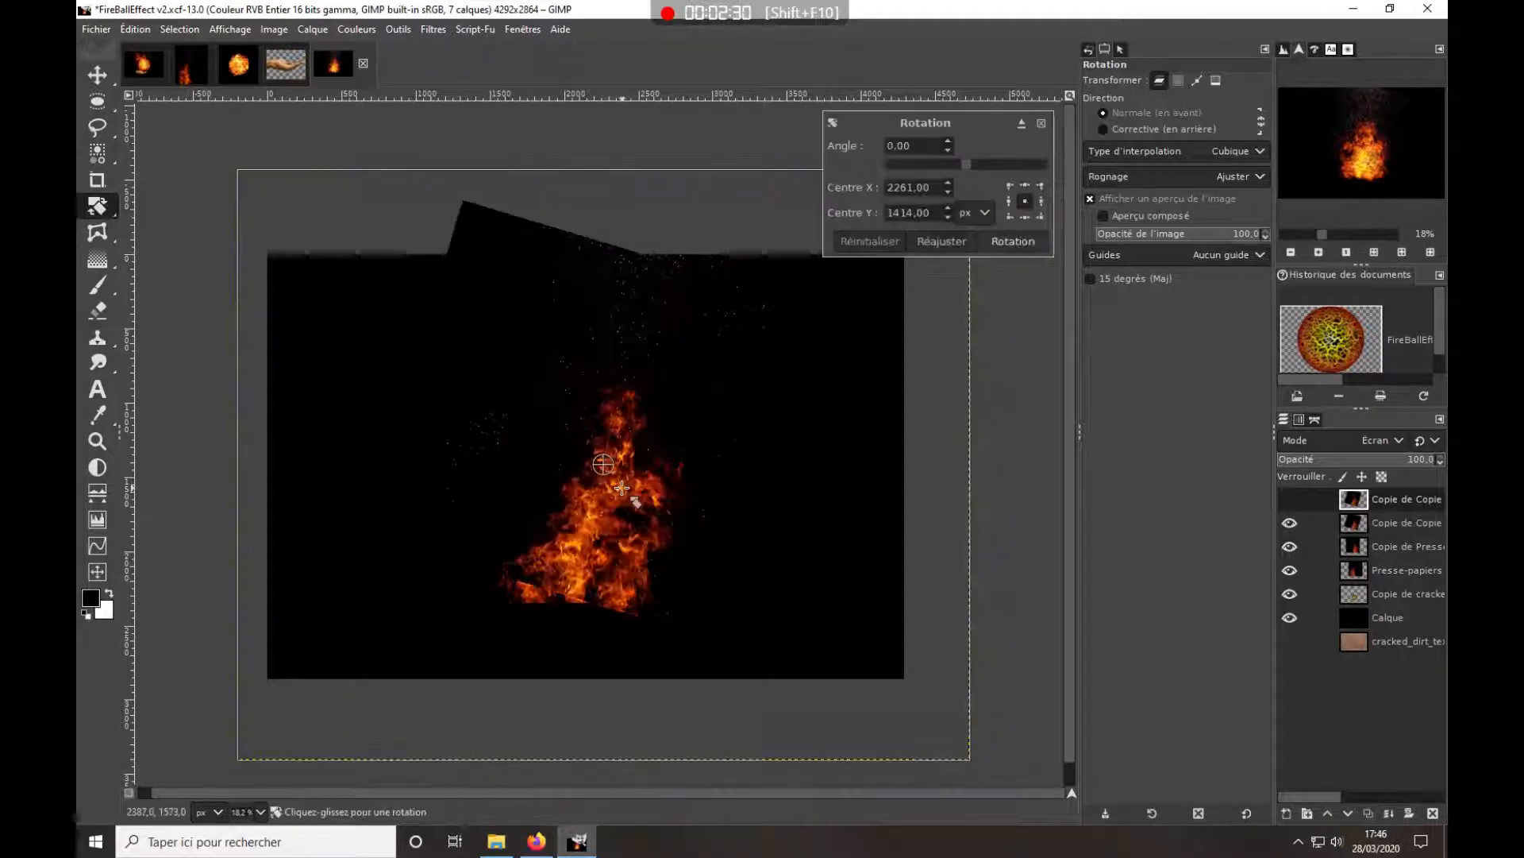
left_click_drag(614, 313, 519, 378)
left_click(1013, 239)
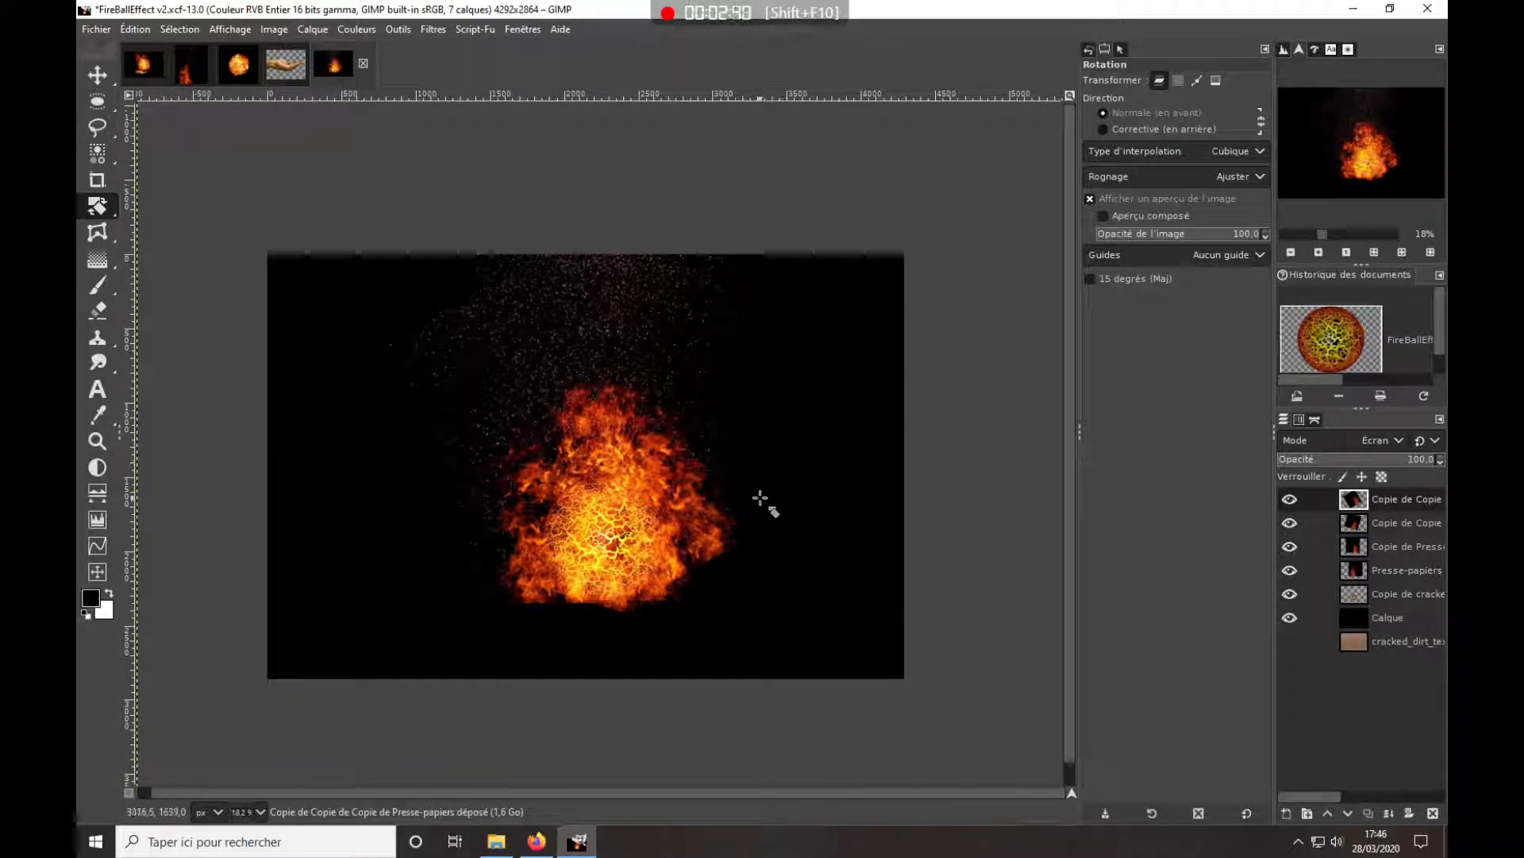
Move the top rotated flame layer to the sphere's upper left, then duplicate it and shift the copy toward the sphere's lower right
left_click(97, 75)
mouse_move(643, 487)
left_mouse_down()
mouse_move(589, 491)
mouse_move(619, 474)
left_mouse_up()
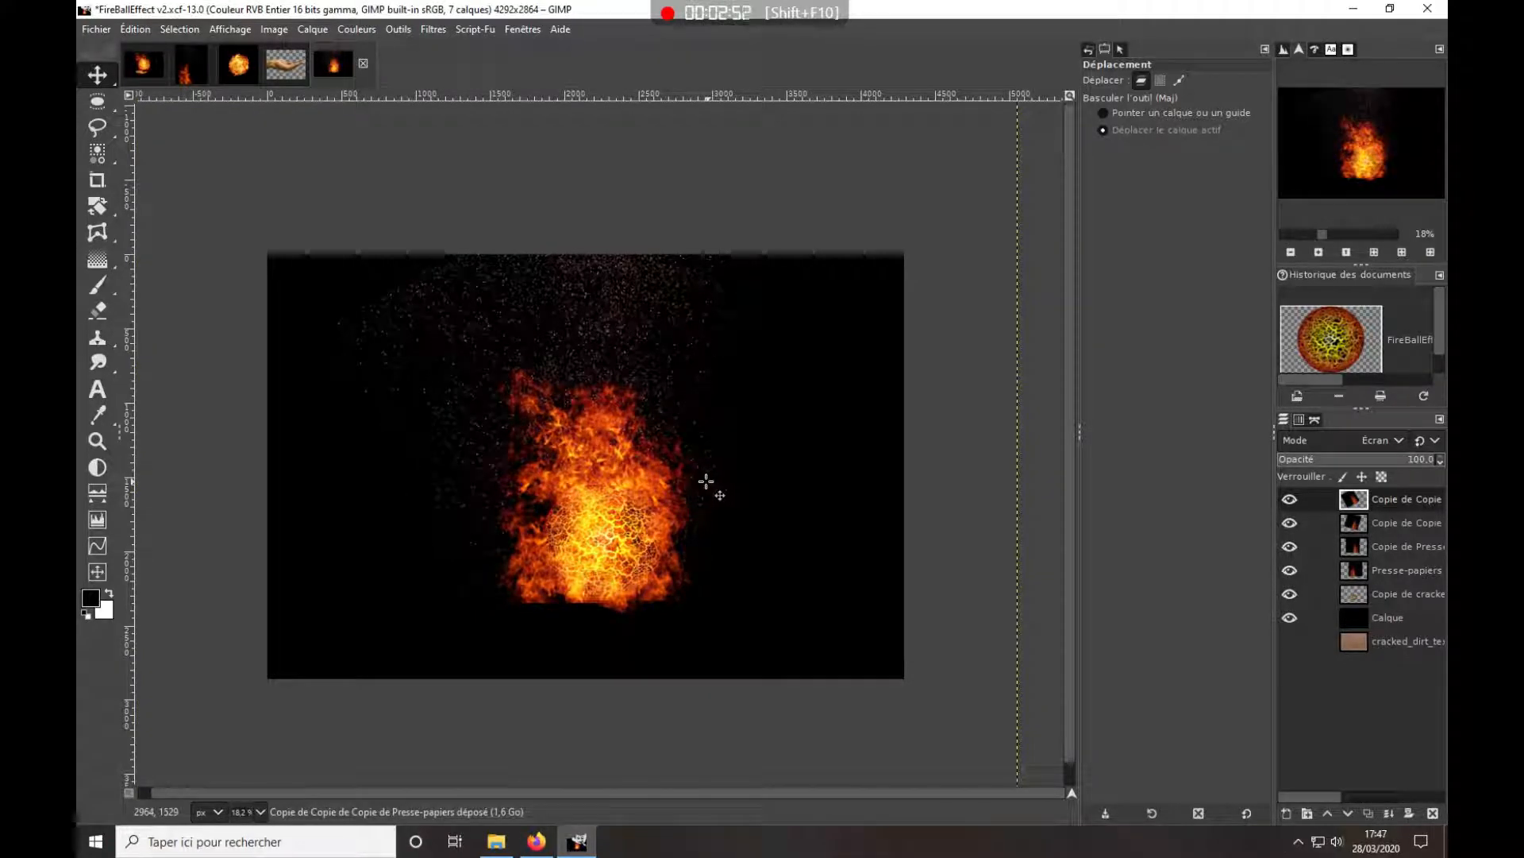
left_click(1369, 811)
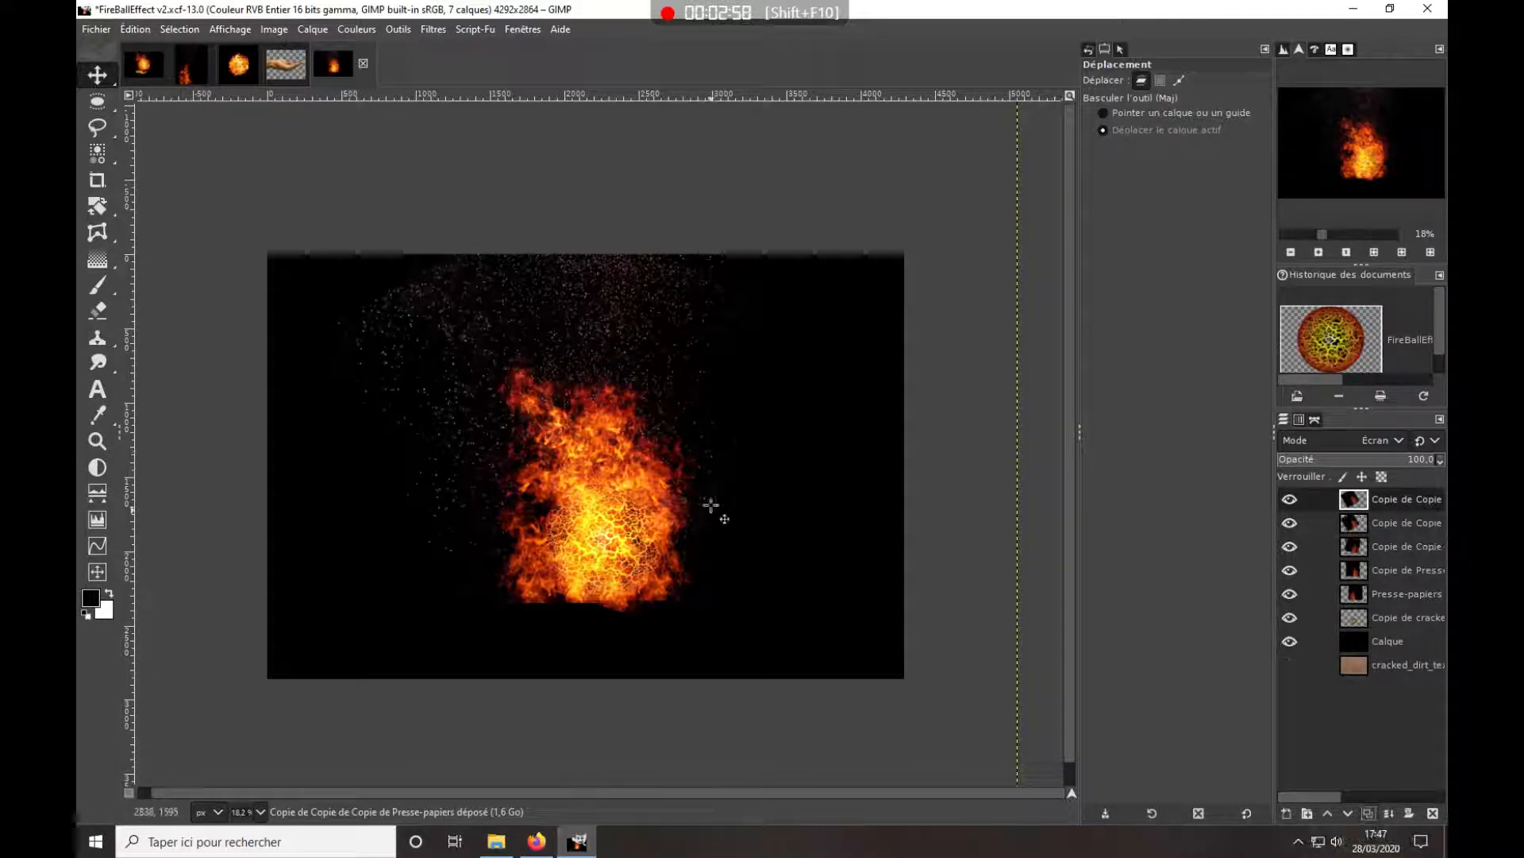
left_click_drag(597, 413, 632, 433)
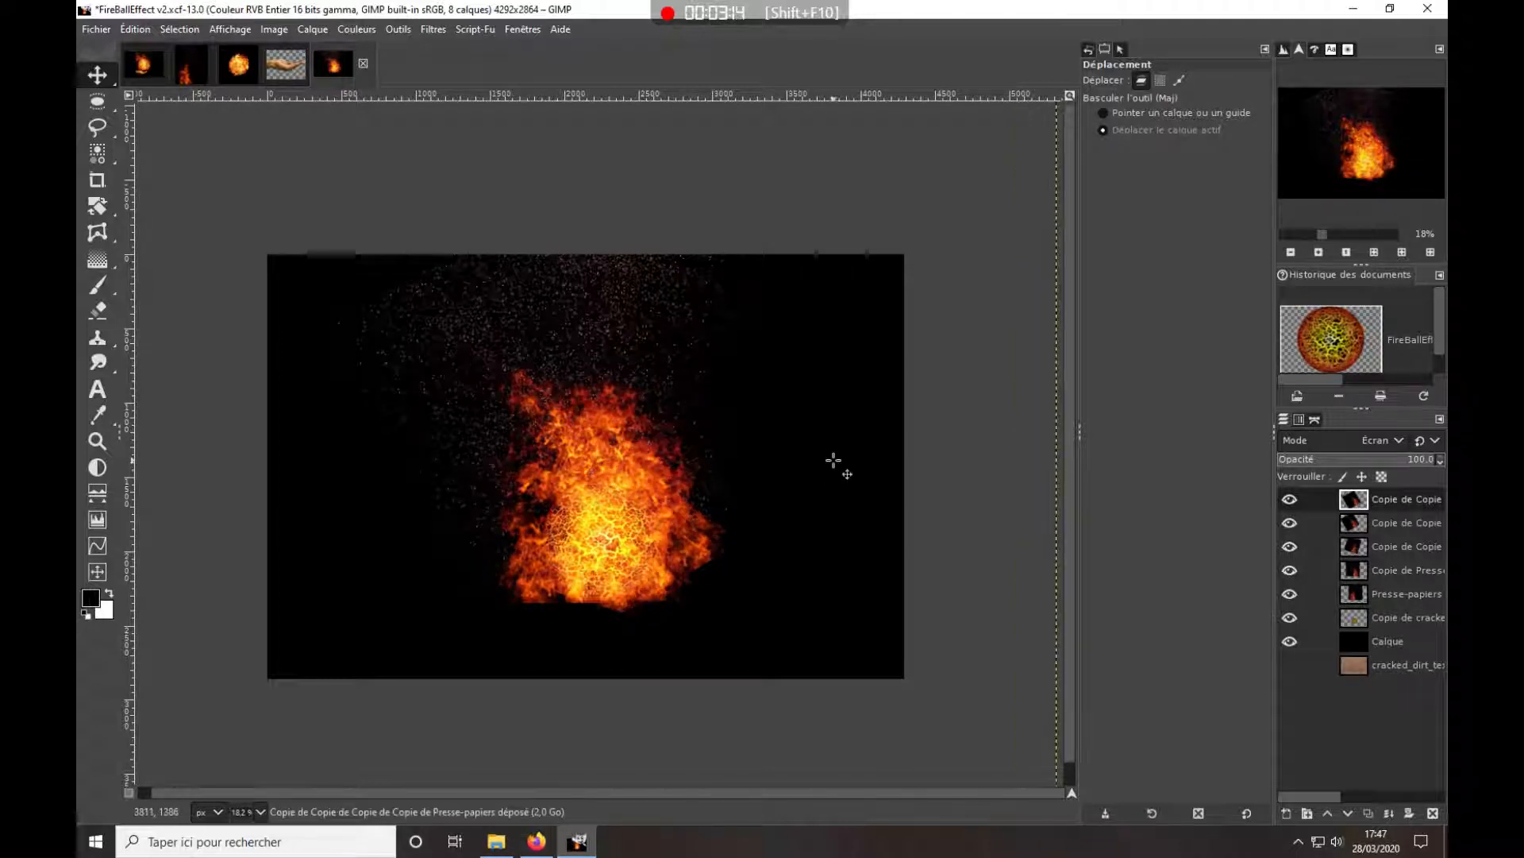
Duplicate the original flame layer and move the copy up so its flames rise above the rest of the fire
left_click(1395, 593)
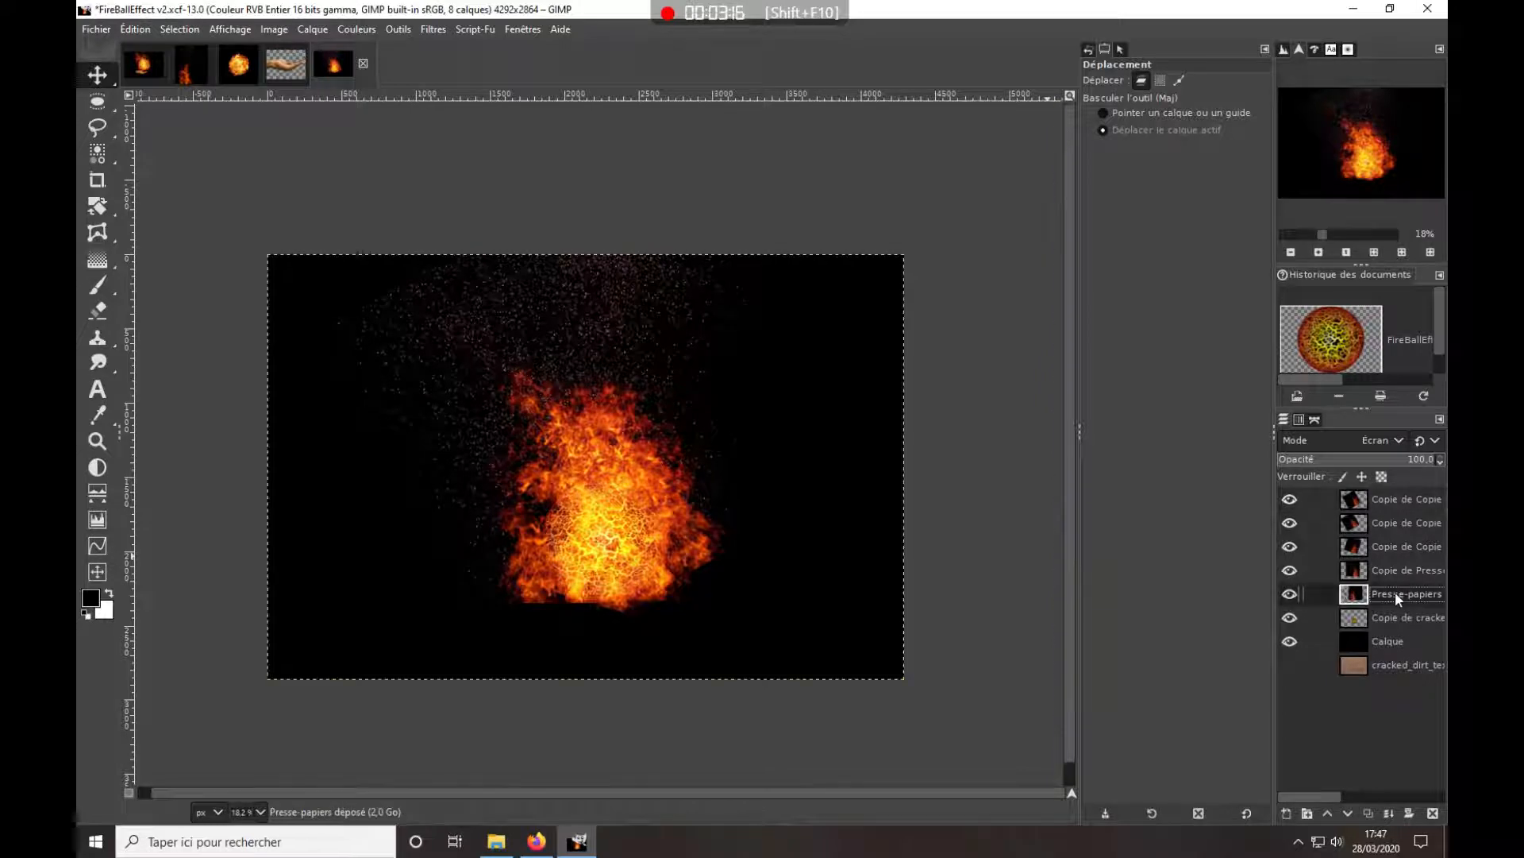
left_click(1367, 812)
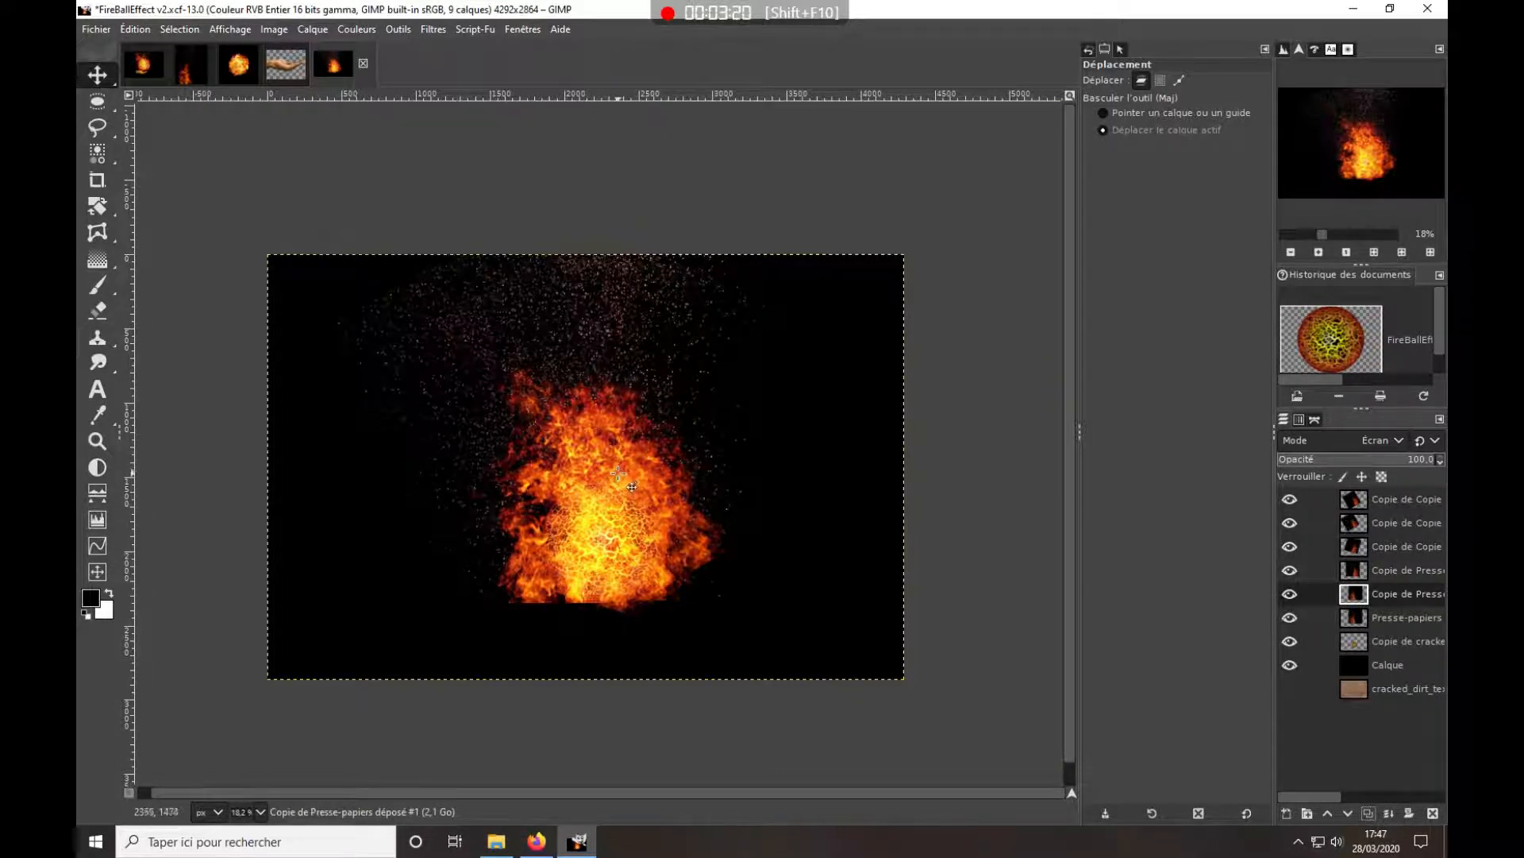
left_click_drag(632, 486, 631, 418)
left_click_drag(619, 404, 632, 396)
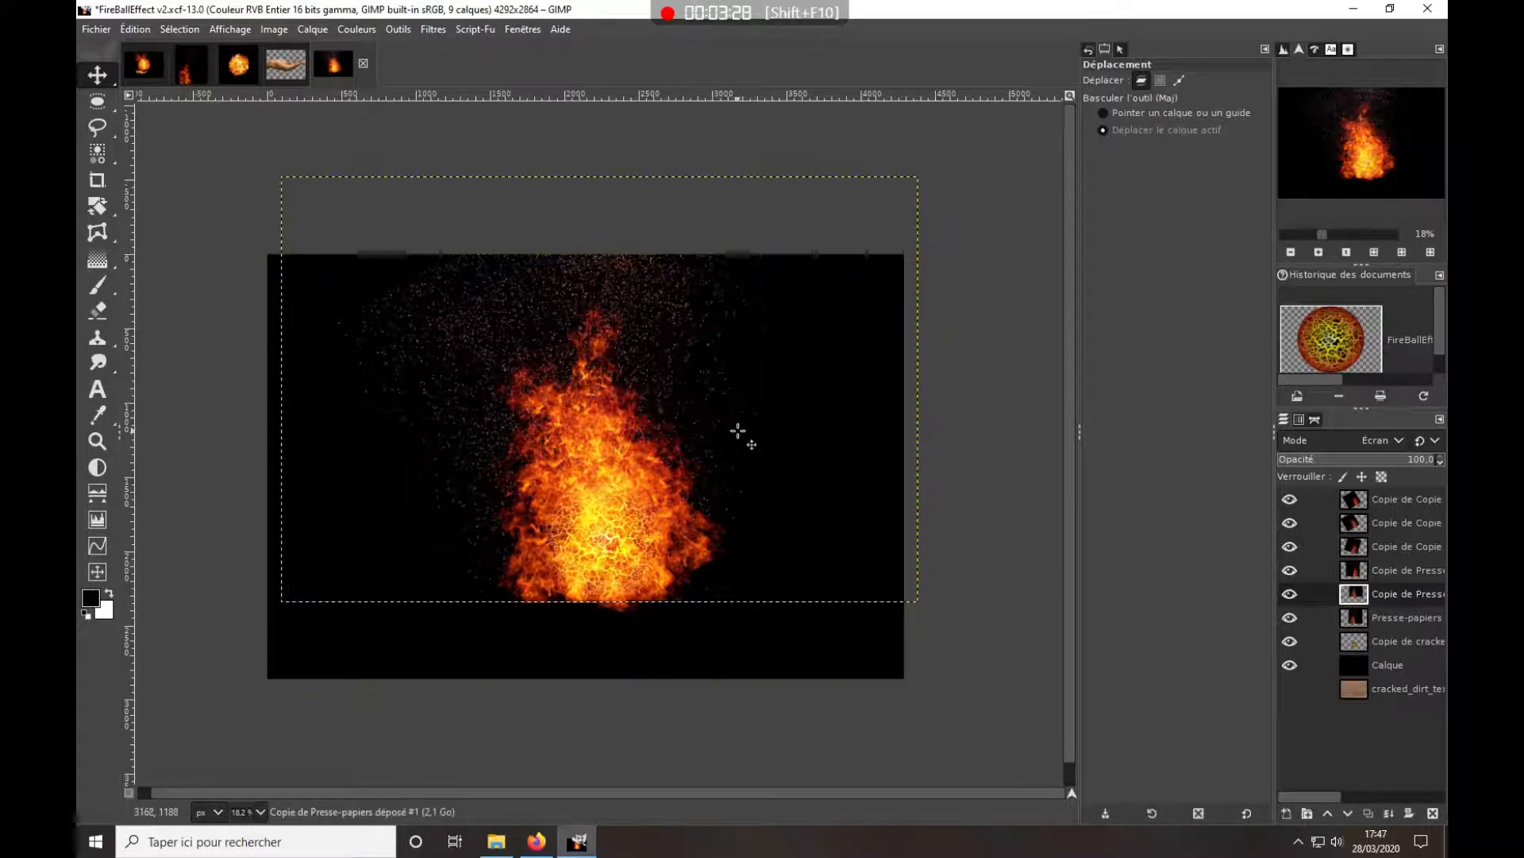
Resize the boundary of the raised flame copy's layer to match the image size
left_click(1382, 618)
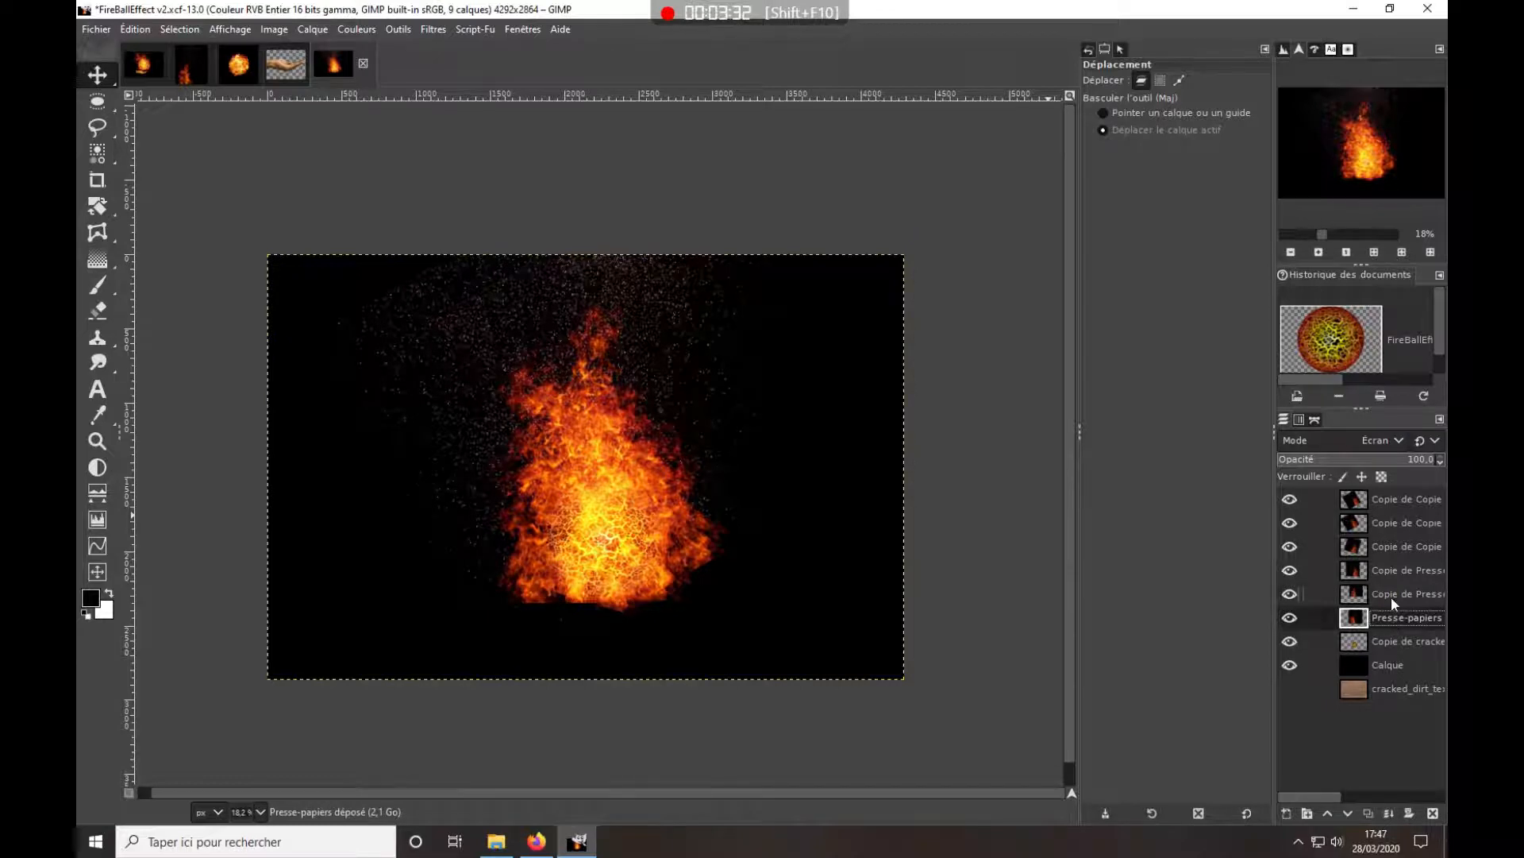
left_click(1391, 595)
right_click(1391, 597)
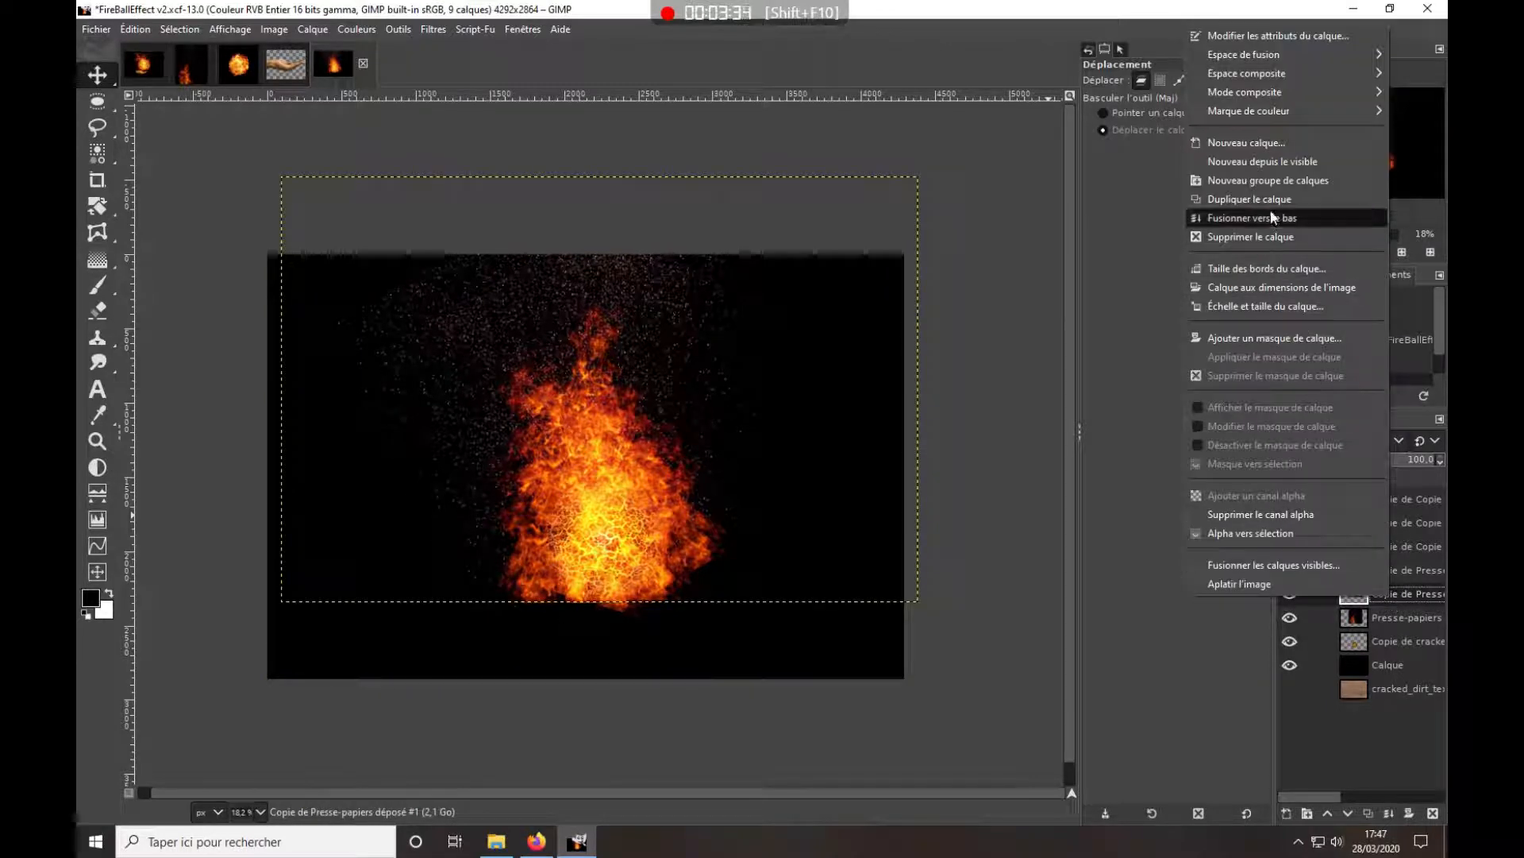
left_click(1247, 285)
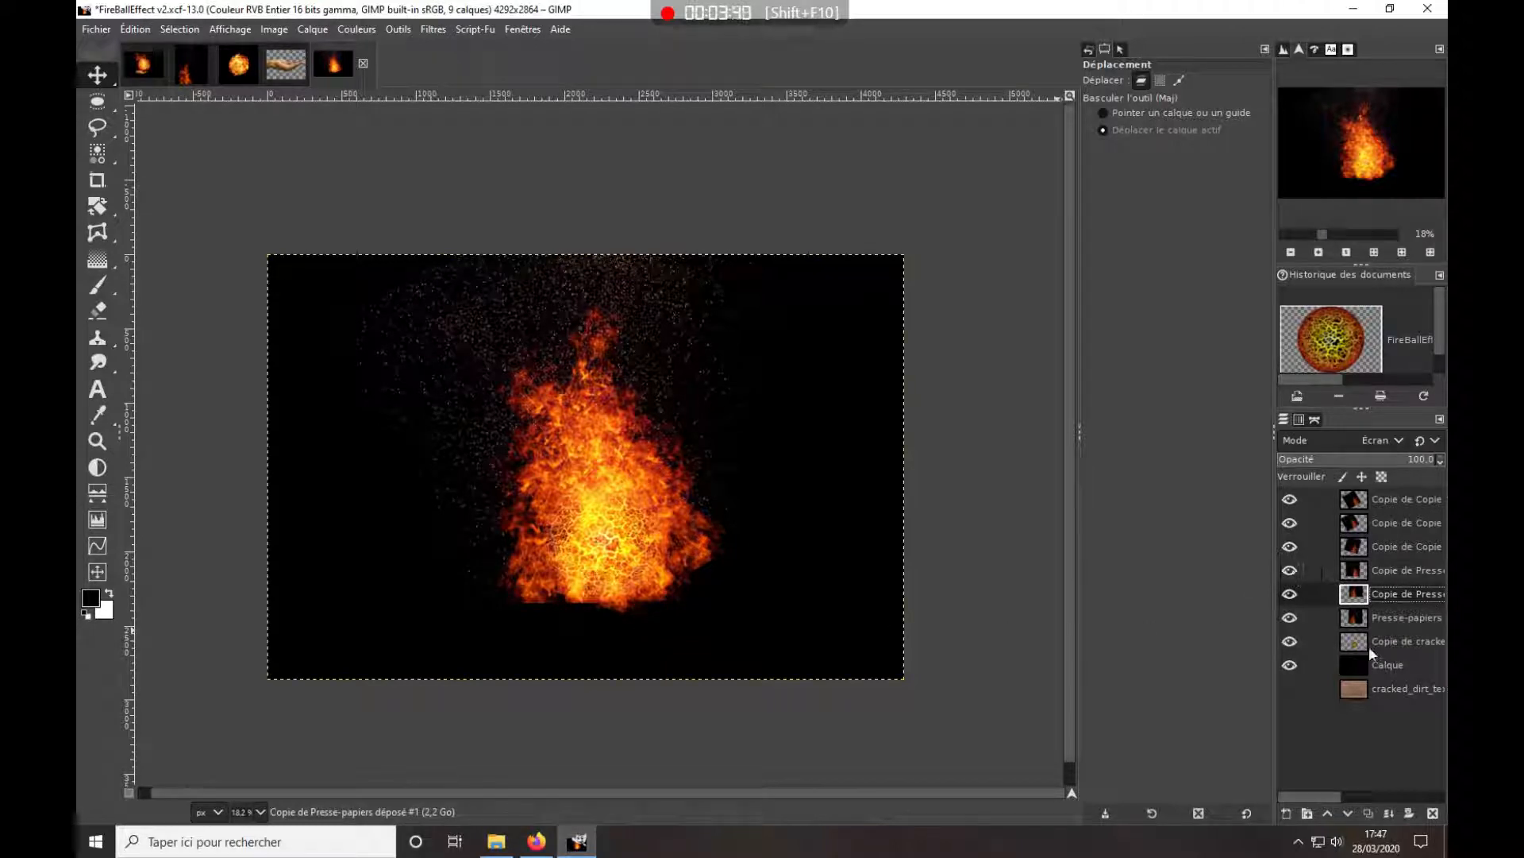
Add the Explosion003 image as a new layer over the sphere, scale it to 1888 × 1882 px and centre it on the sphere
left_click(238, 65)
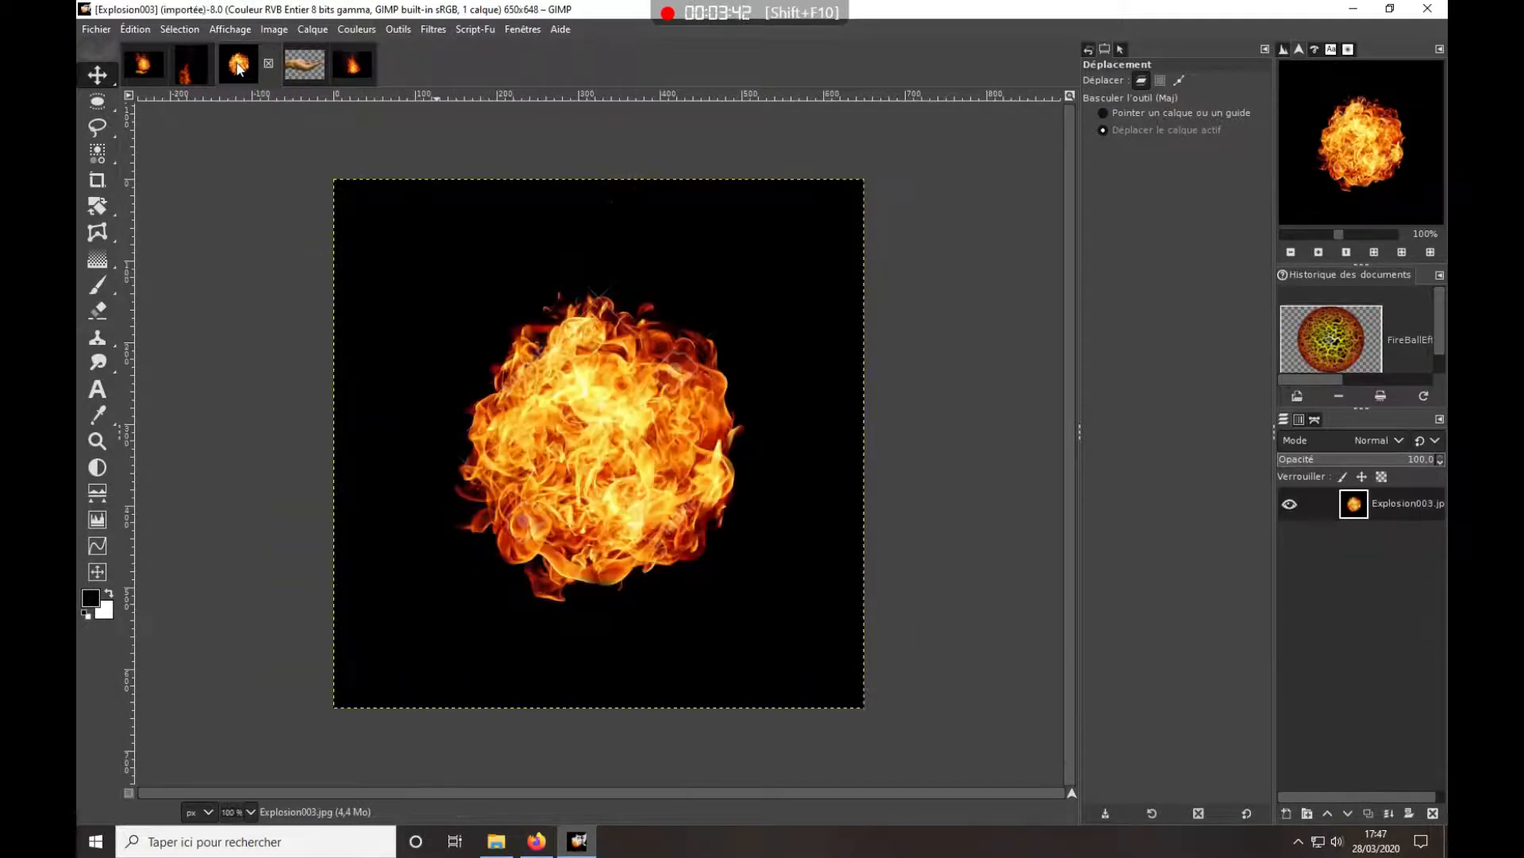
left_click_drag(239, 69, 608, 546)
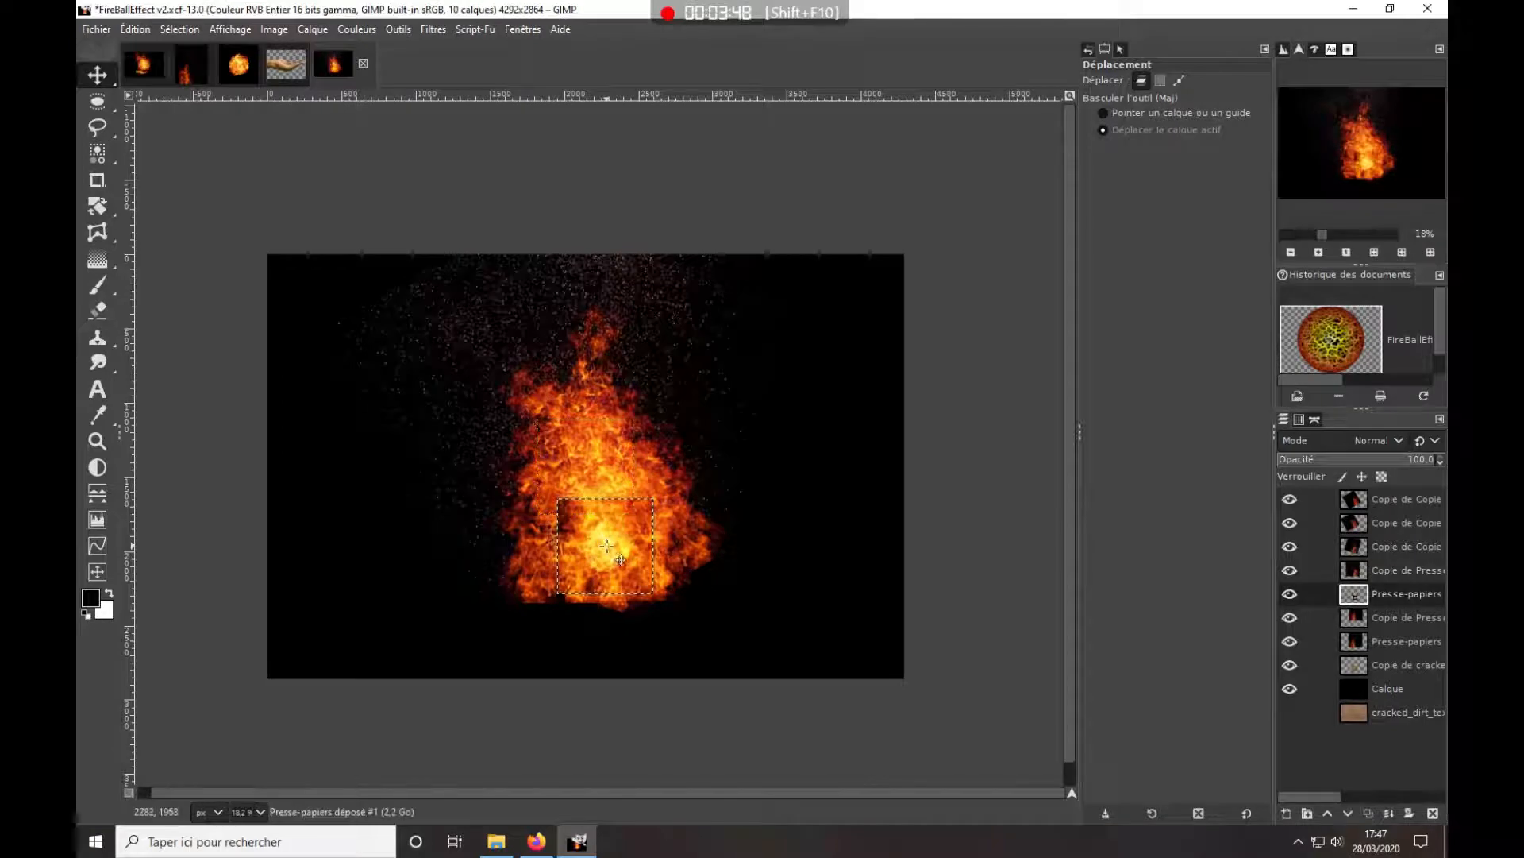
left_click(103, 206)
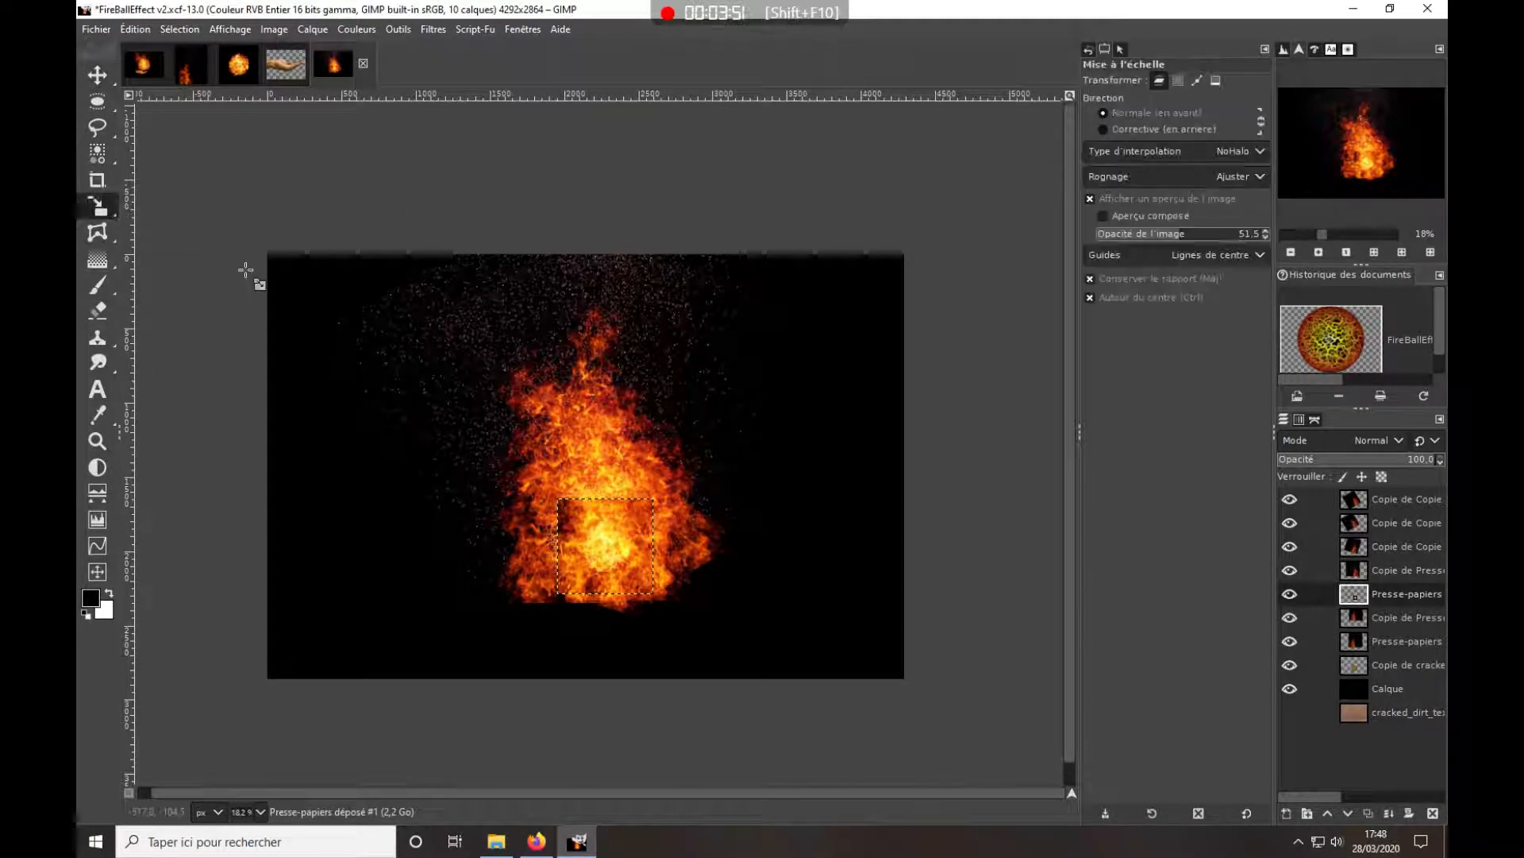
left_click(582, 510)
left_click_drag(580, 512, 298, 413)
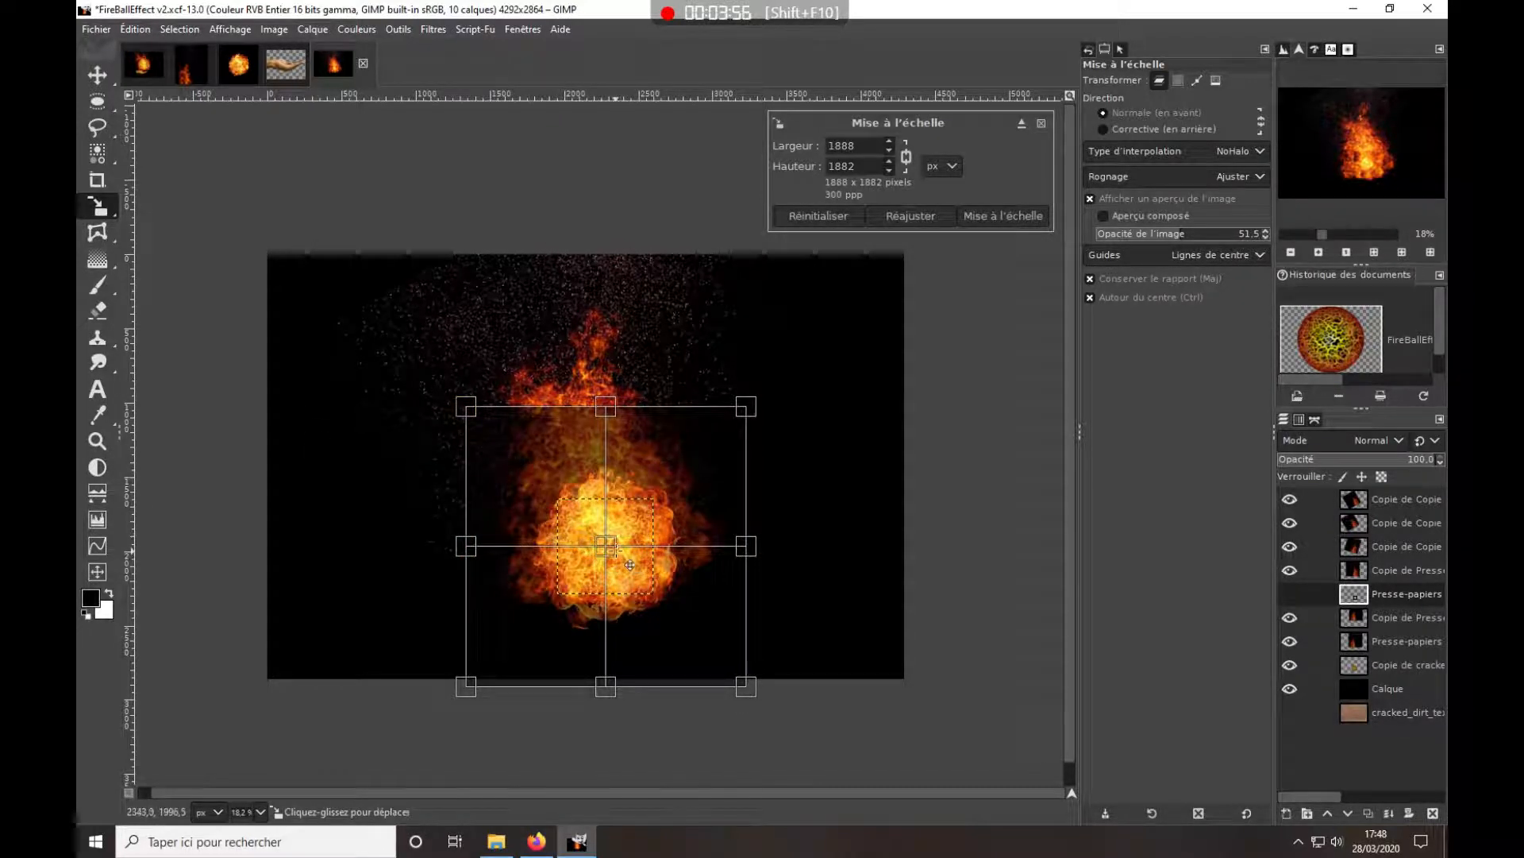
left_click_drag(629, 565, 608, 551)
left_click(1013, 216)
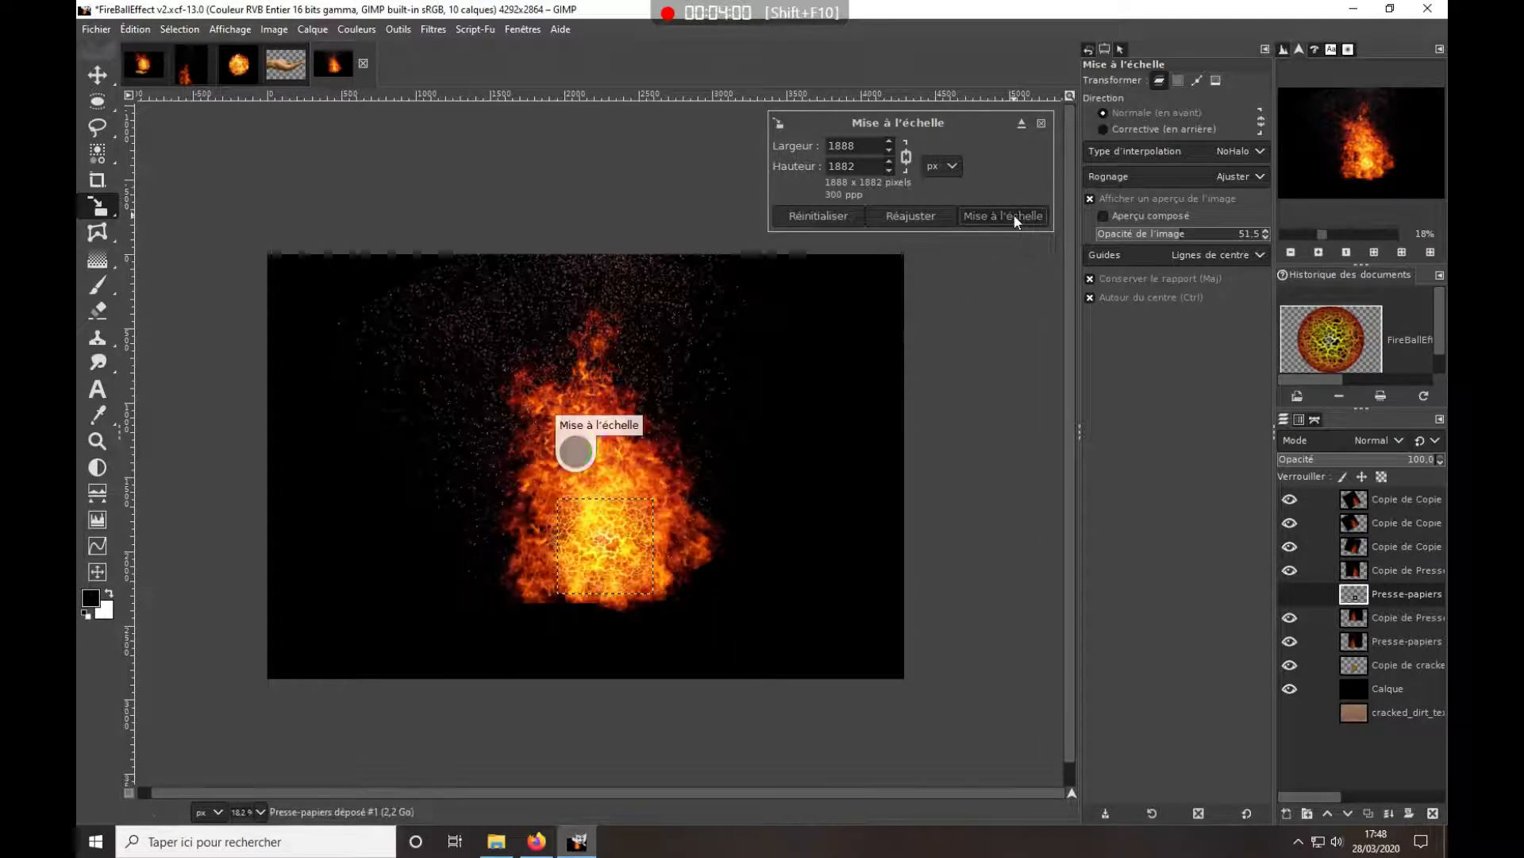
Set the explosion layer's blend mode to Écran and its opacity to 52.6
left_click(1402, 441)
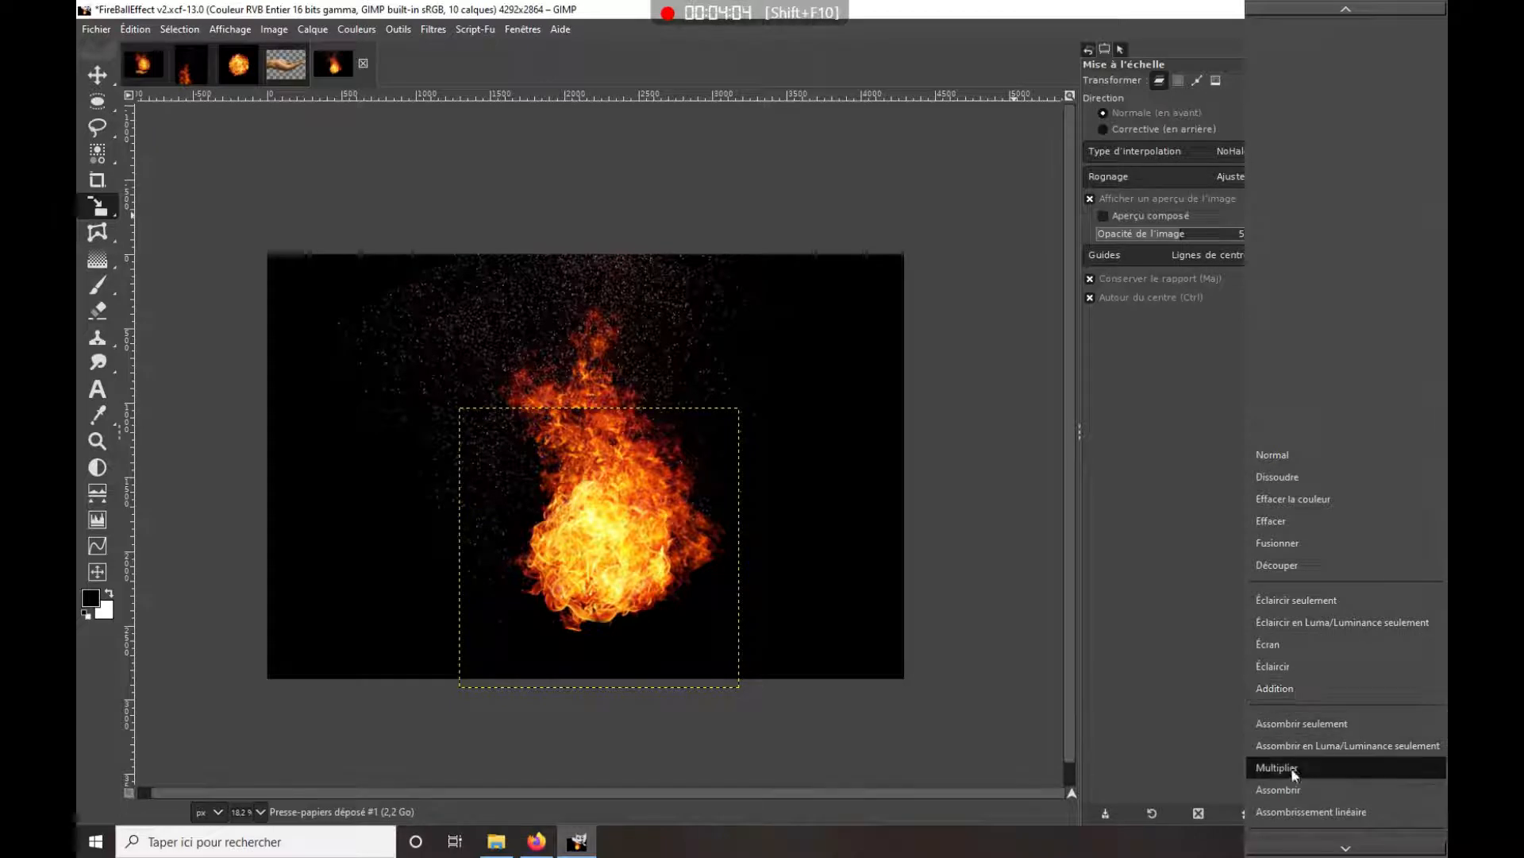
left_click(1280, 644)
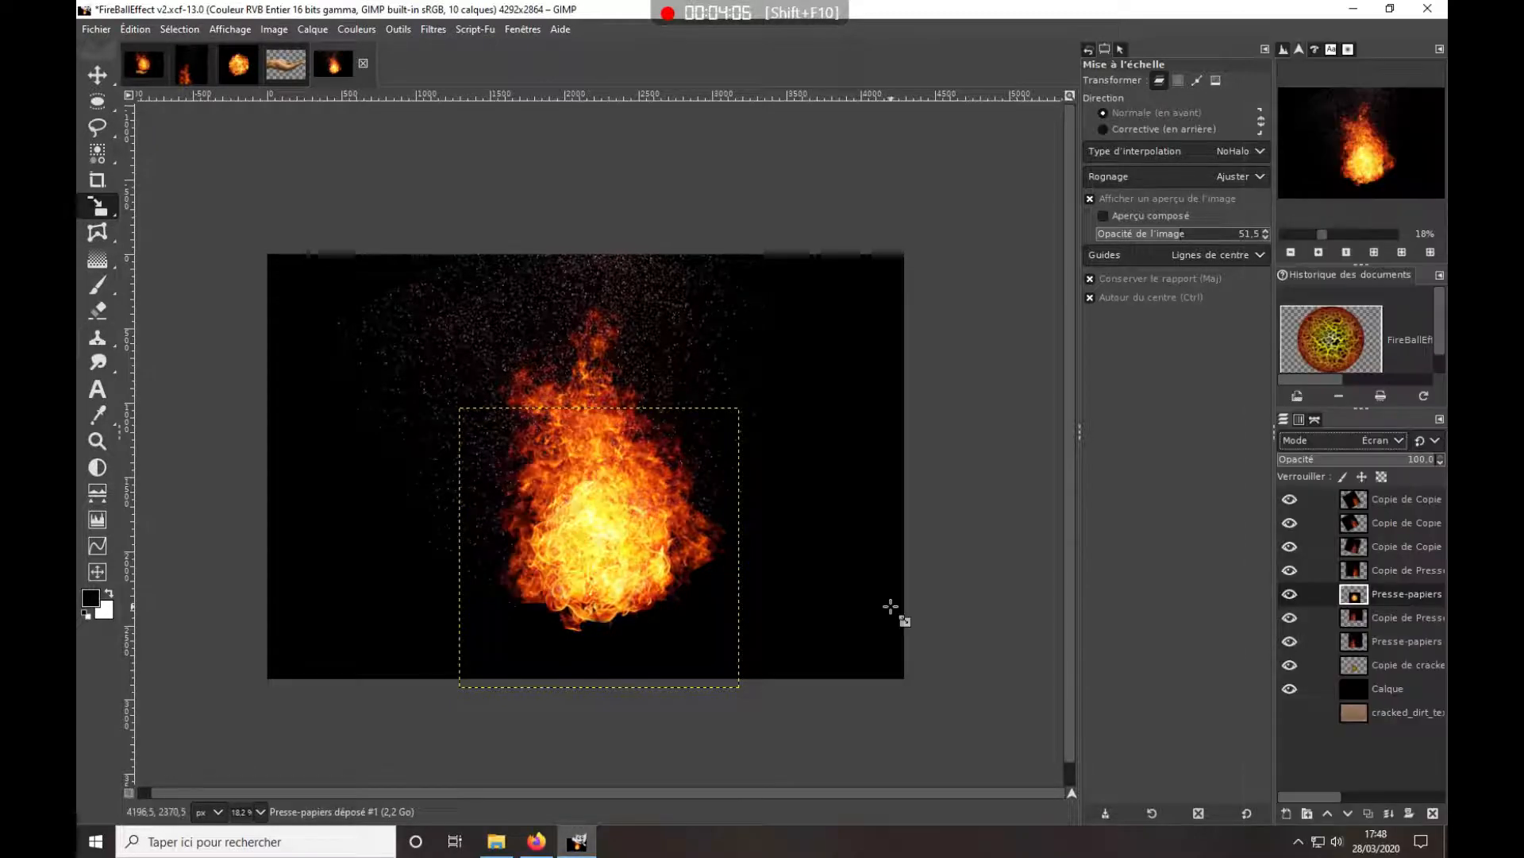
left_click_drag(1426, 460, 1360, 455)
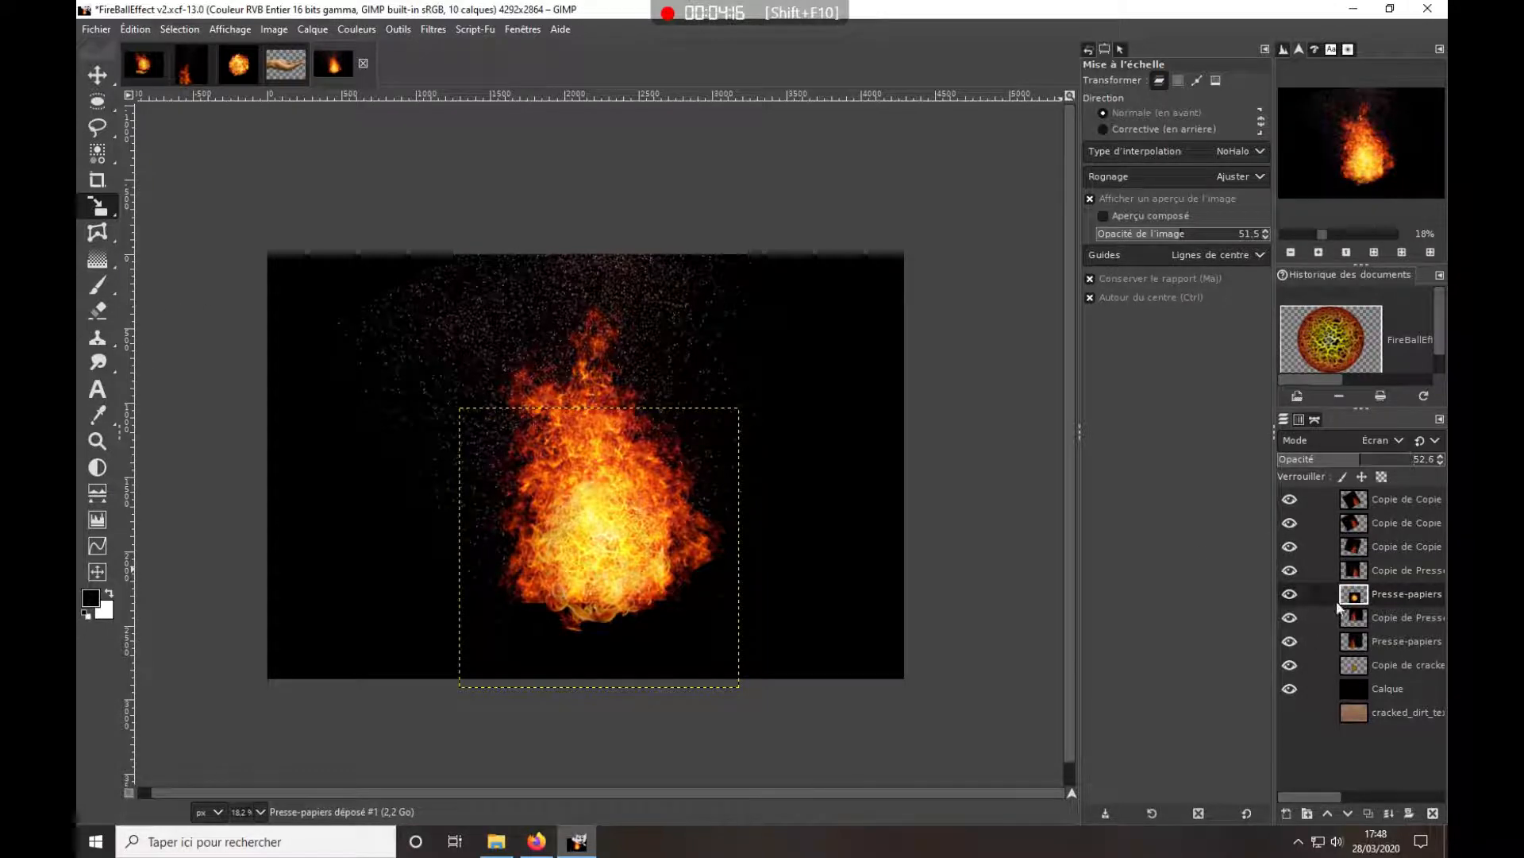
Add a white mask to the explosion layer and paint it black over the sphere's centre with a brush of size 239
right_click(1354, 601)
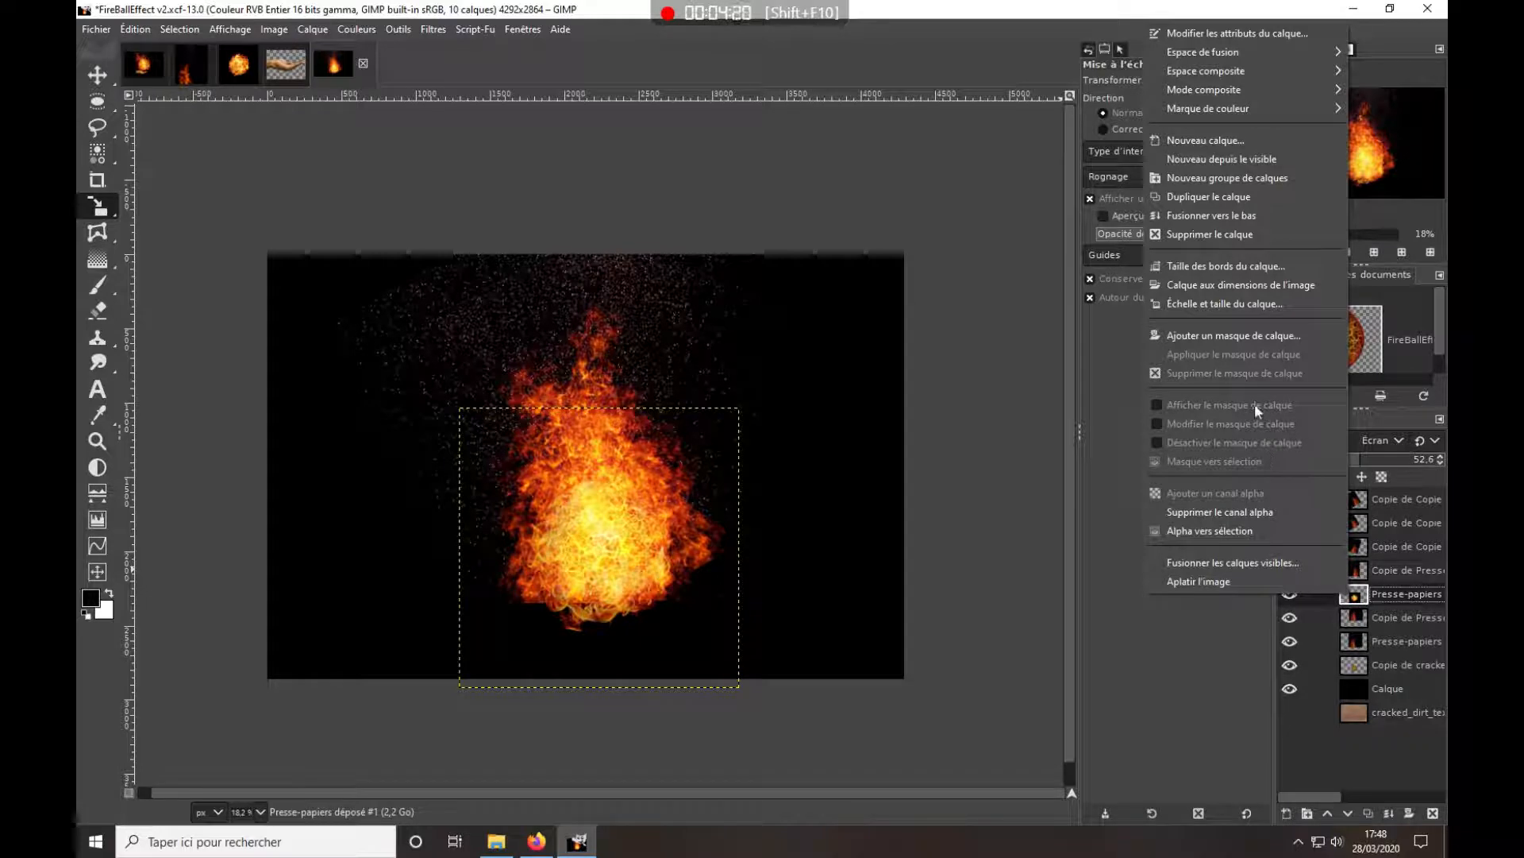
left_click(1246, 336)
left_click(1284, 466)
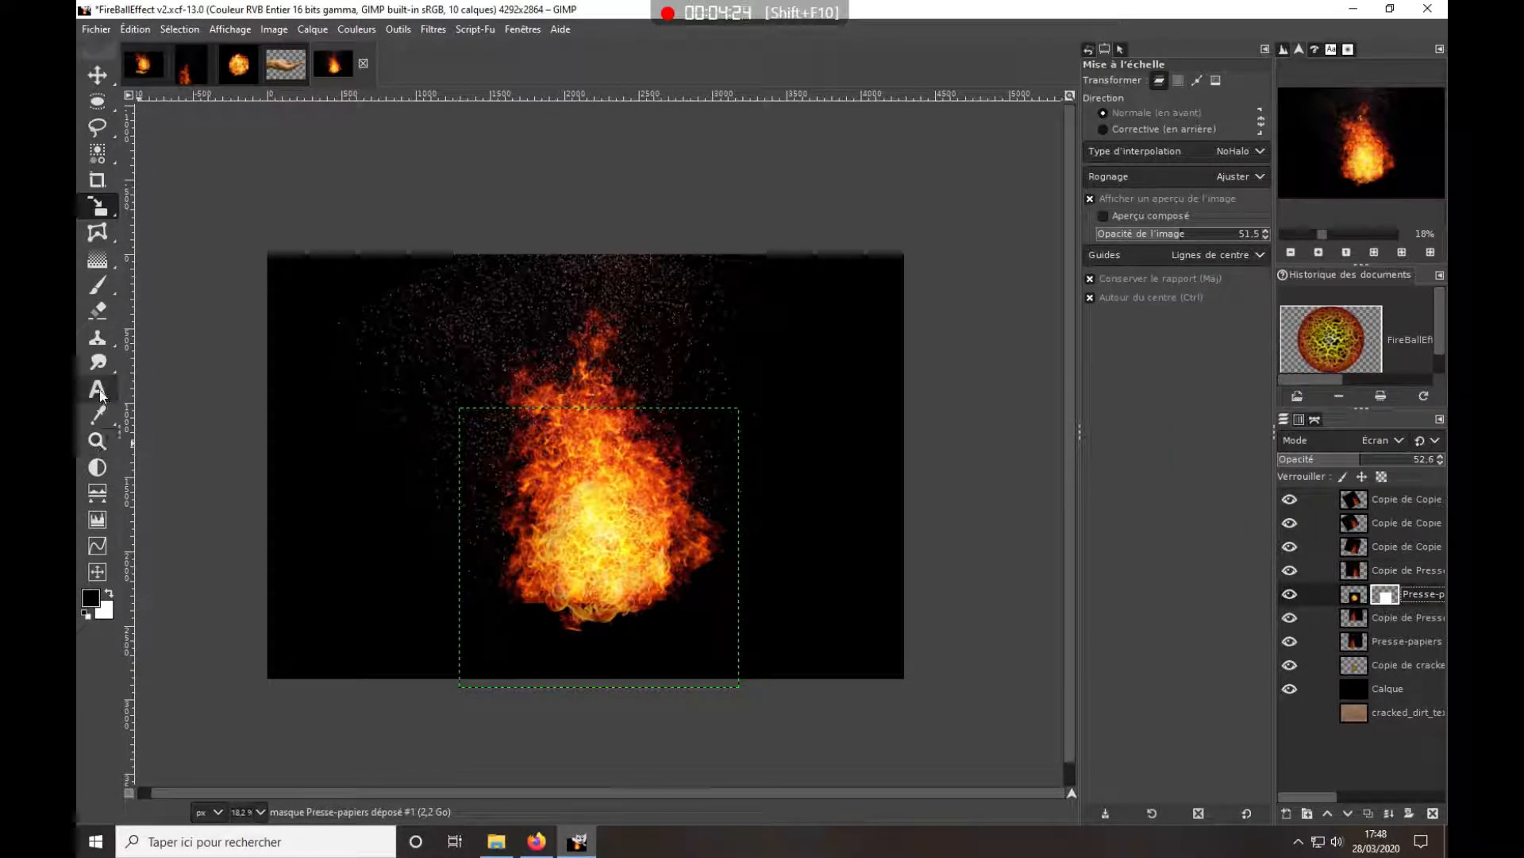
left_click(98, 286)
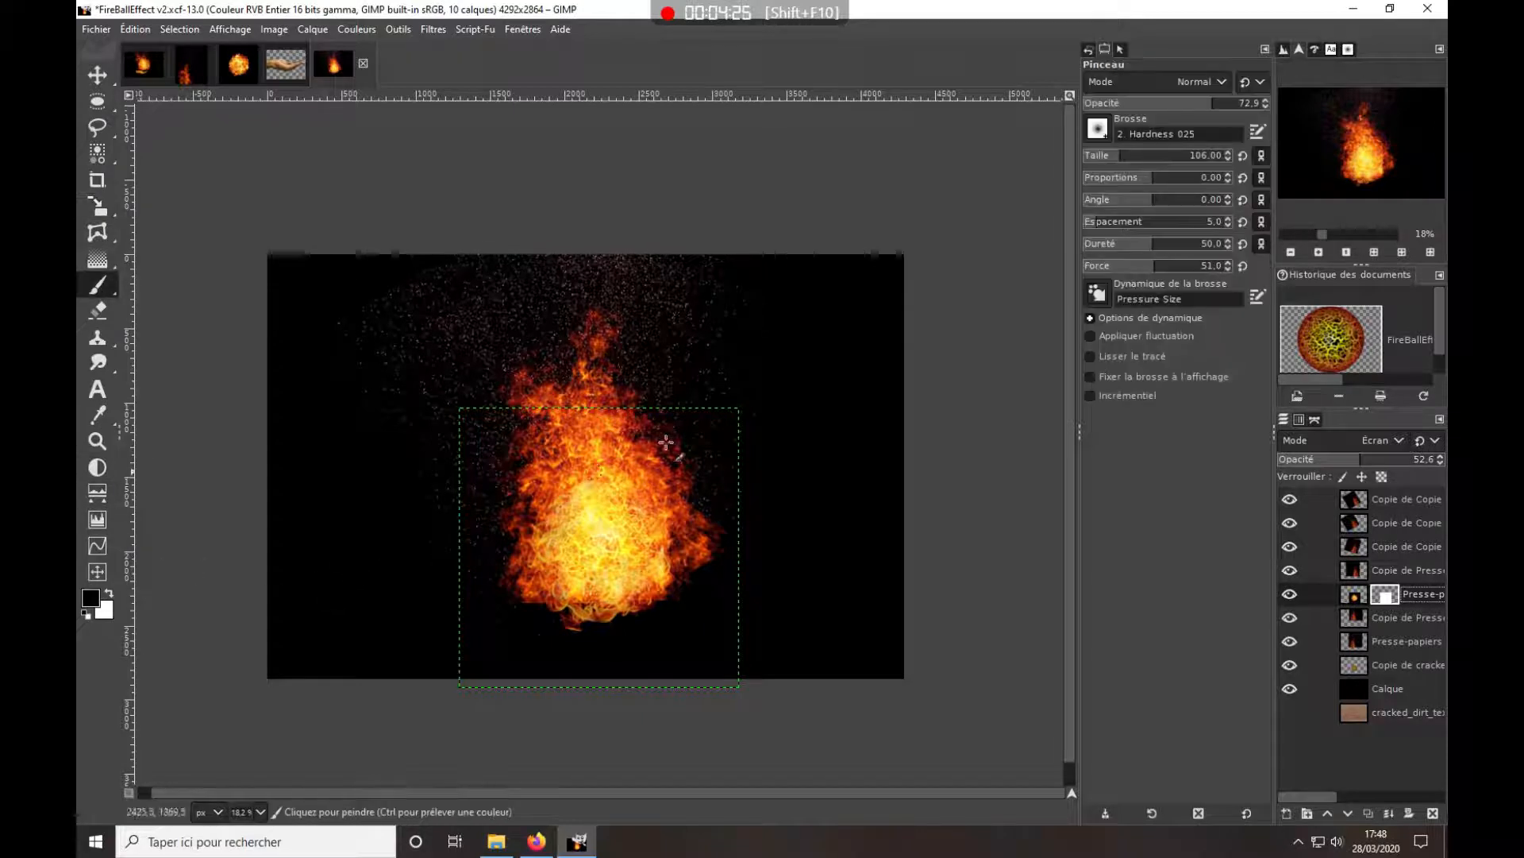
left_click(1143, 159)
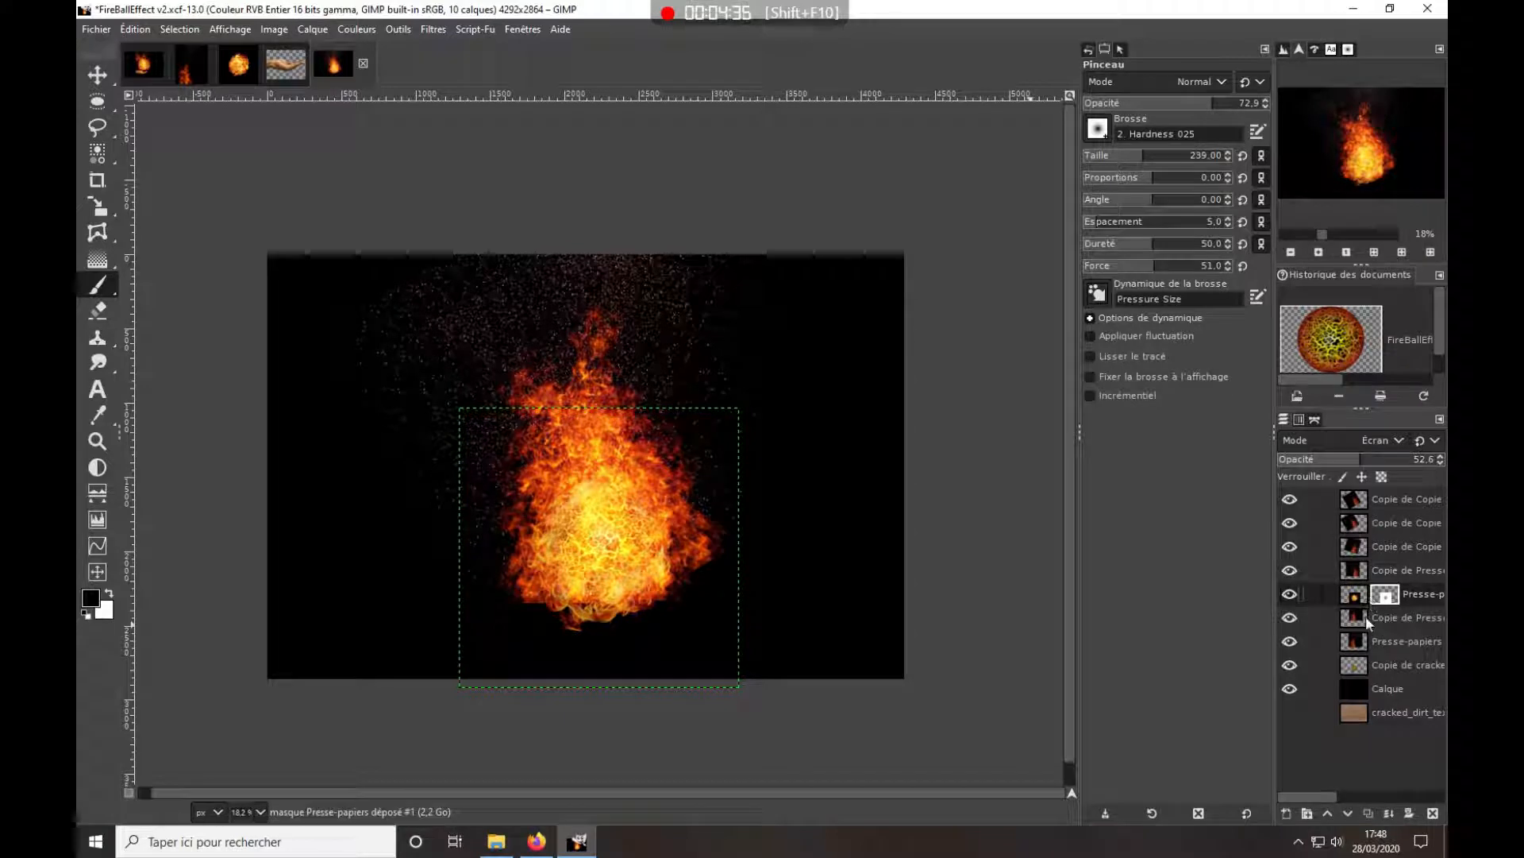
Add a white mask to the original flame layer and paint black on it over the sphere's centre
left_click(1363, 643)
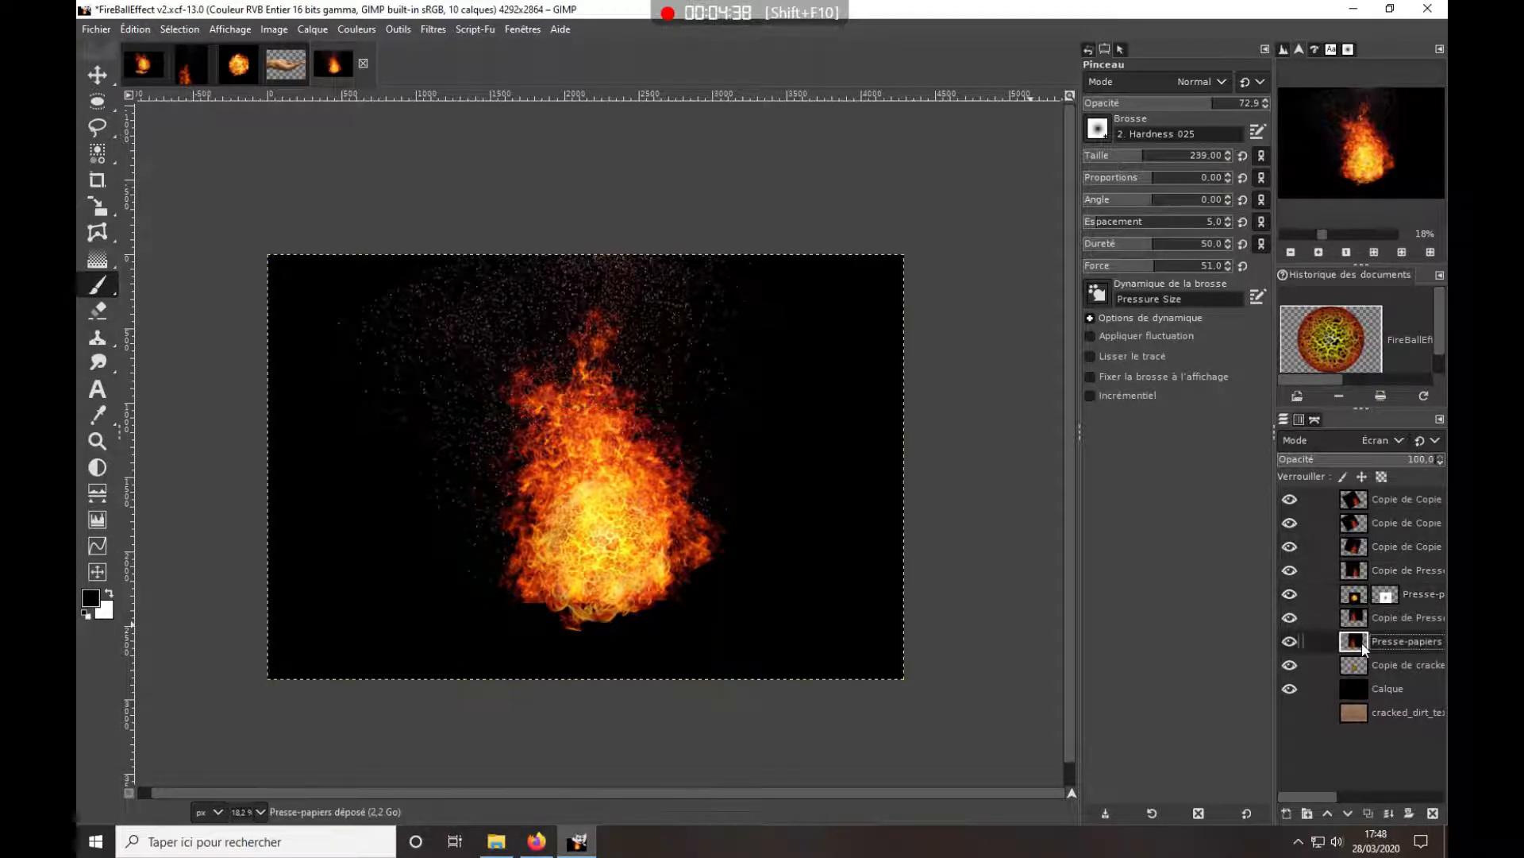
right_click(1364, 646)
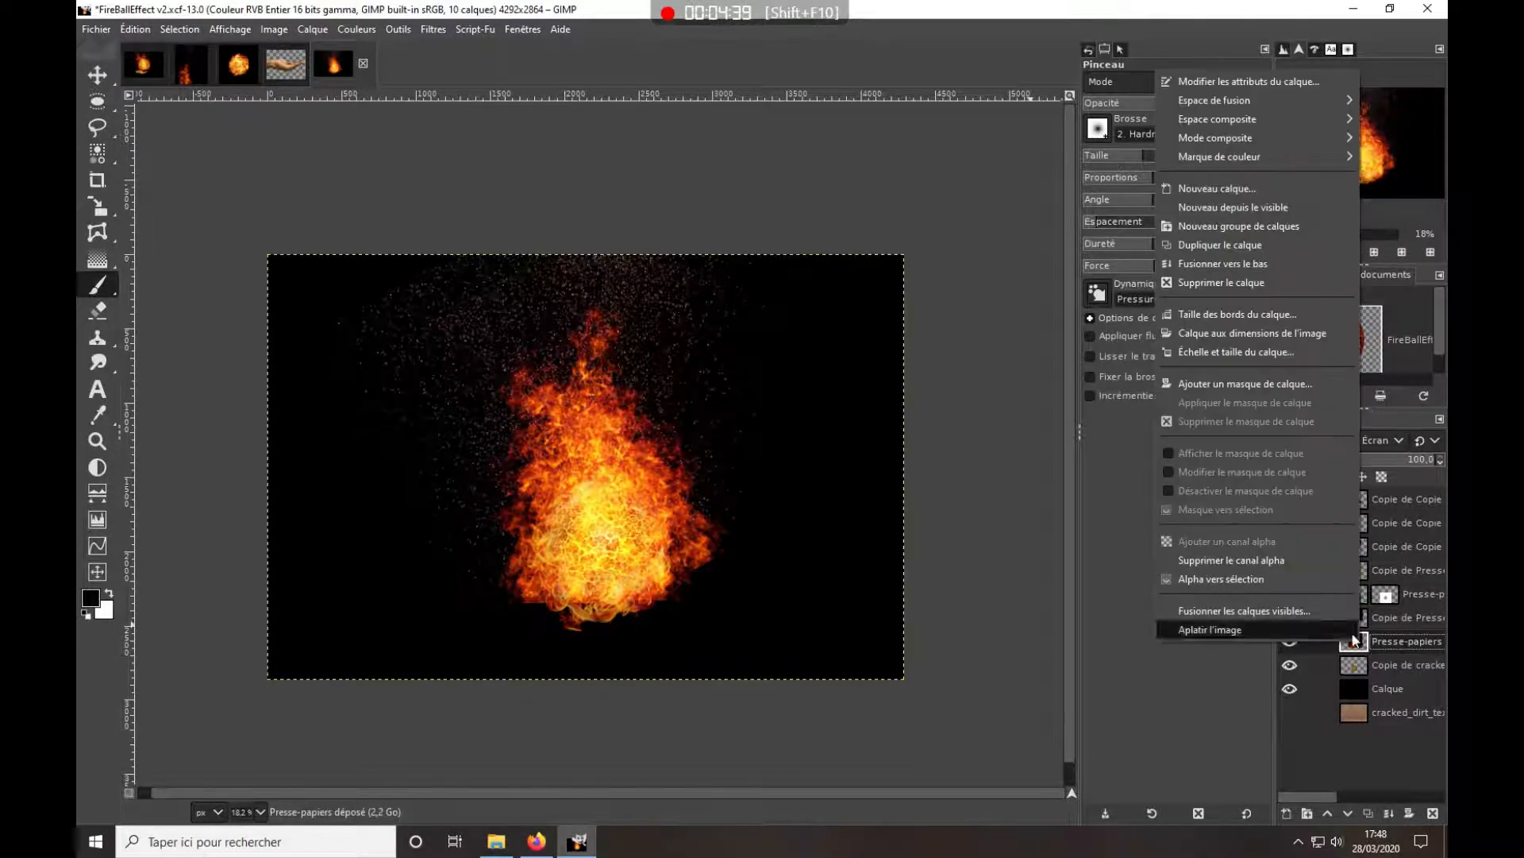
left_click(1240, 384)
left_click(1261, 514)
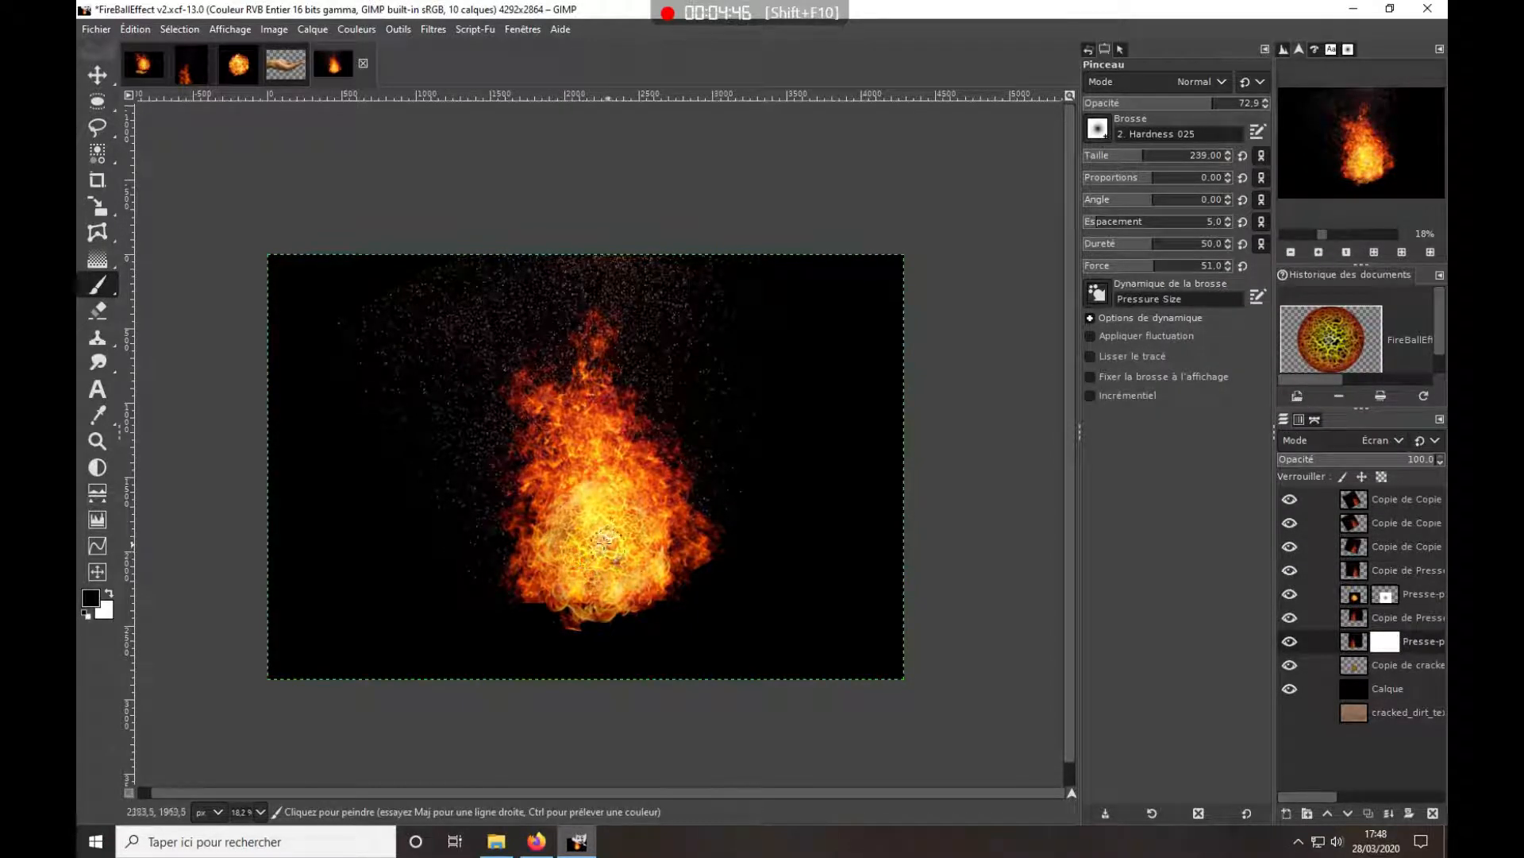
left_click(600, 557)
Add a white mask to the mirrored flame copy directly above the explosion layer and paint out the flames over the sphere's centre in black
left_click(1362, 576)
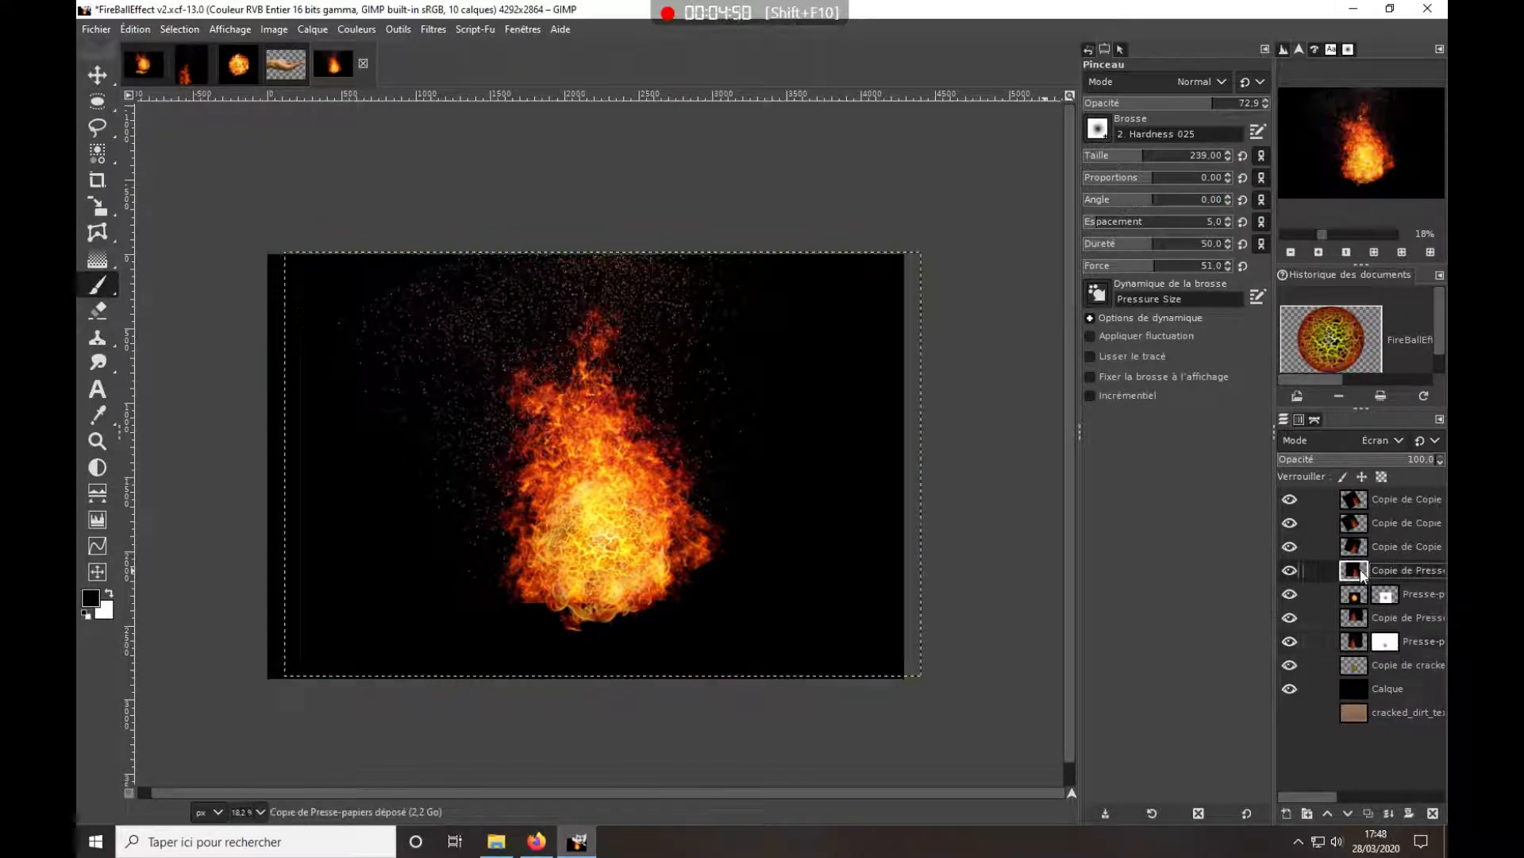
right_click(1362, 574)
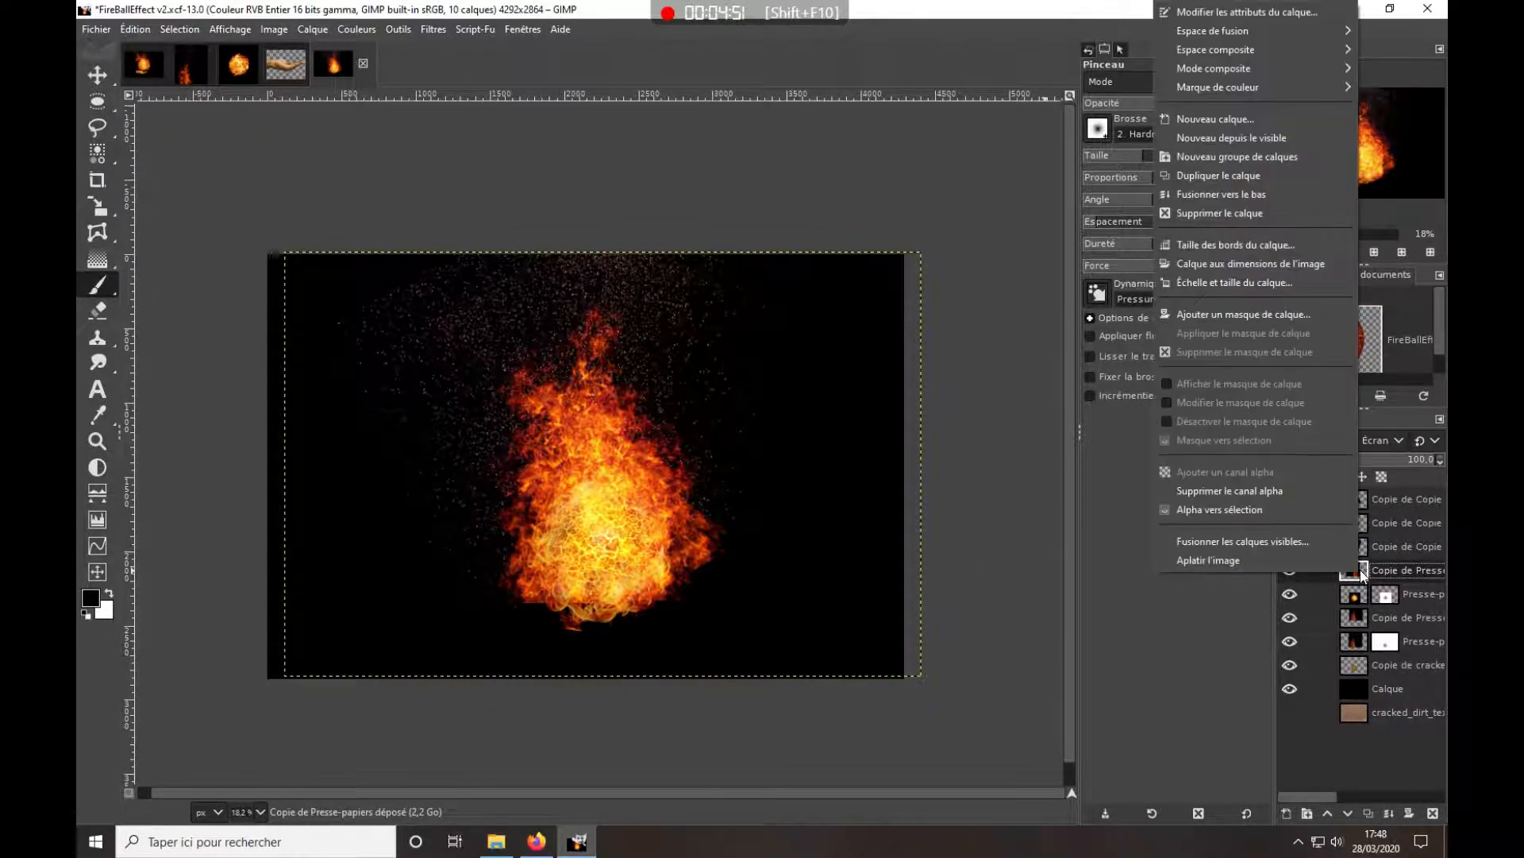
left_click(1242, 316)
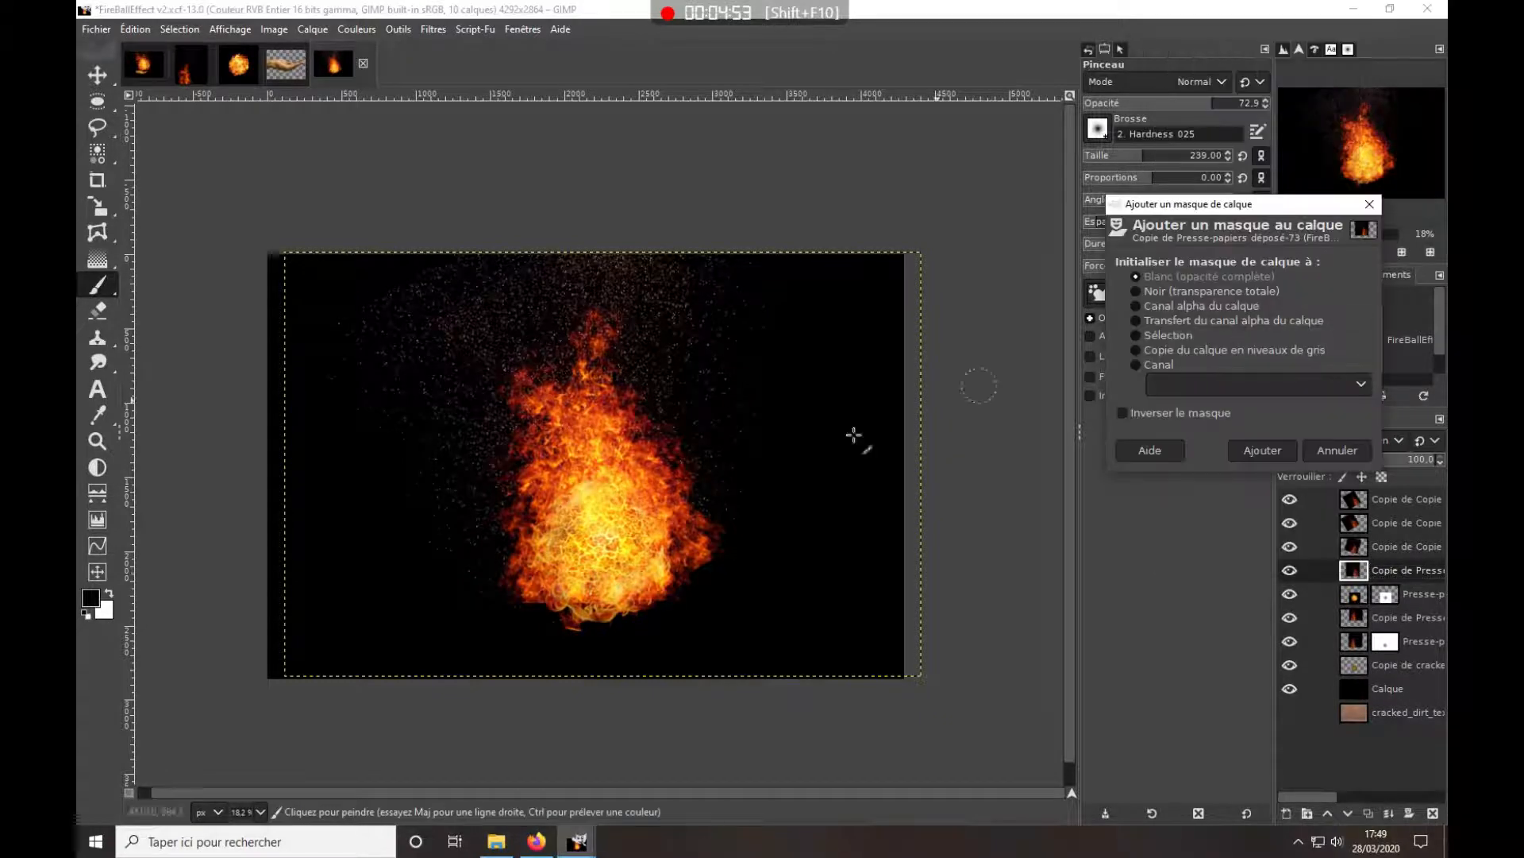
left_click(608, 532)
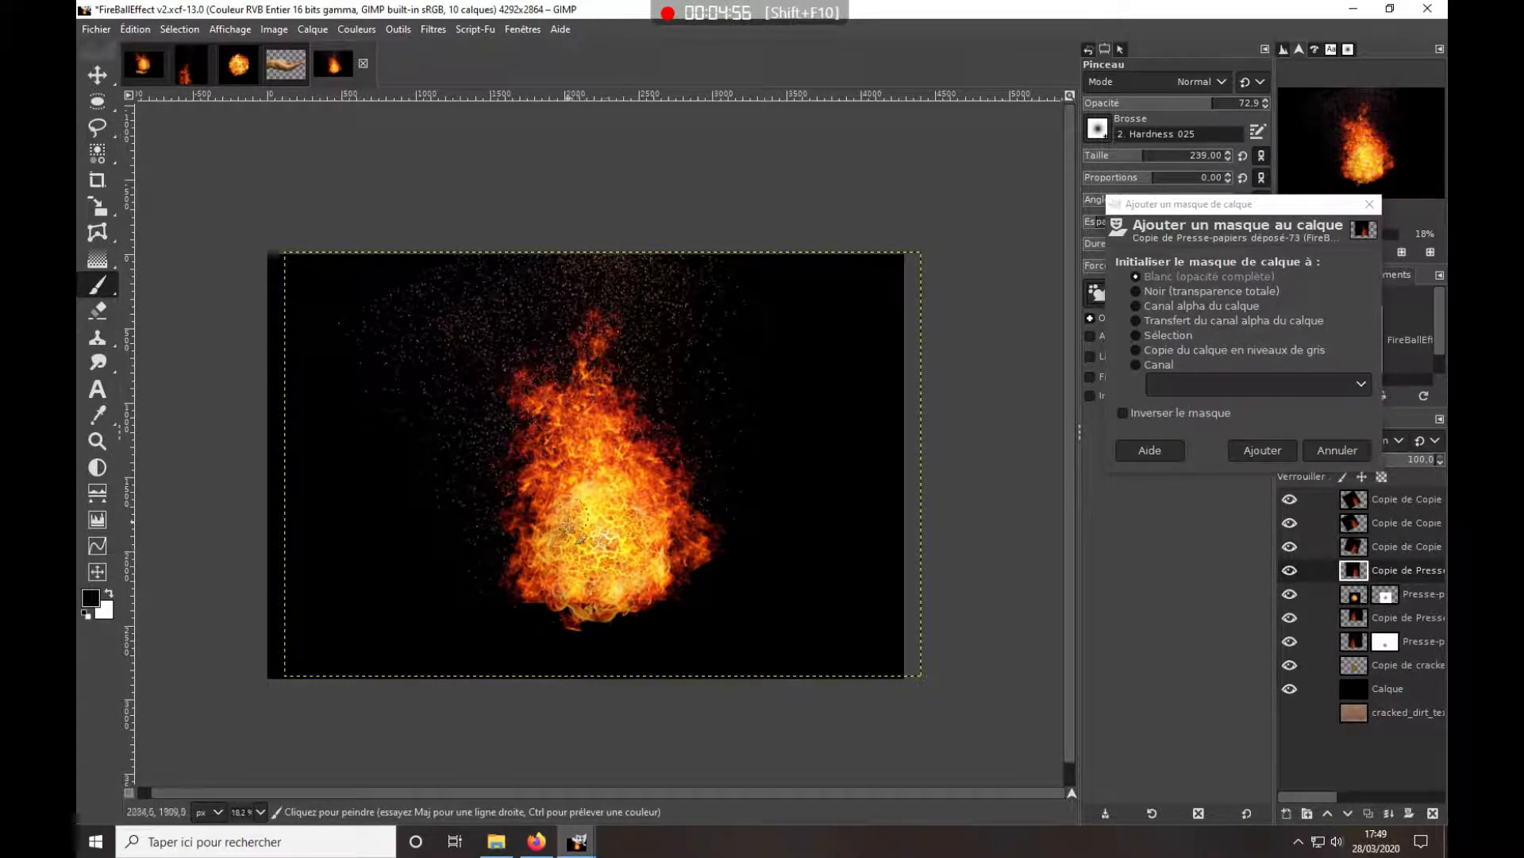
left_click(1262, 450)
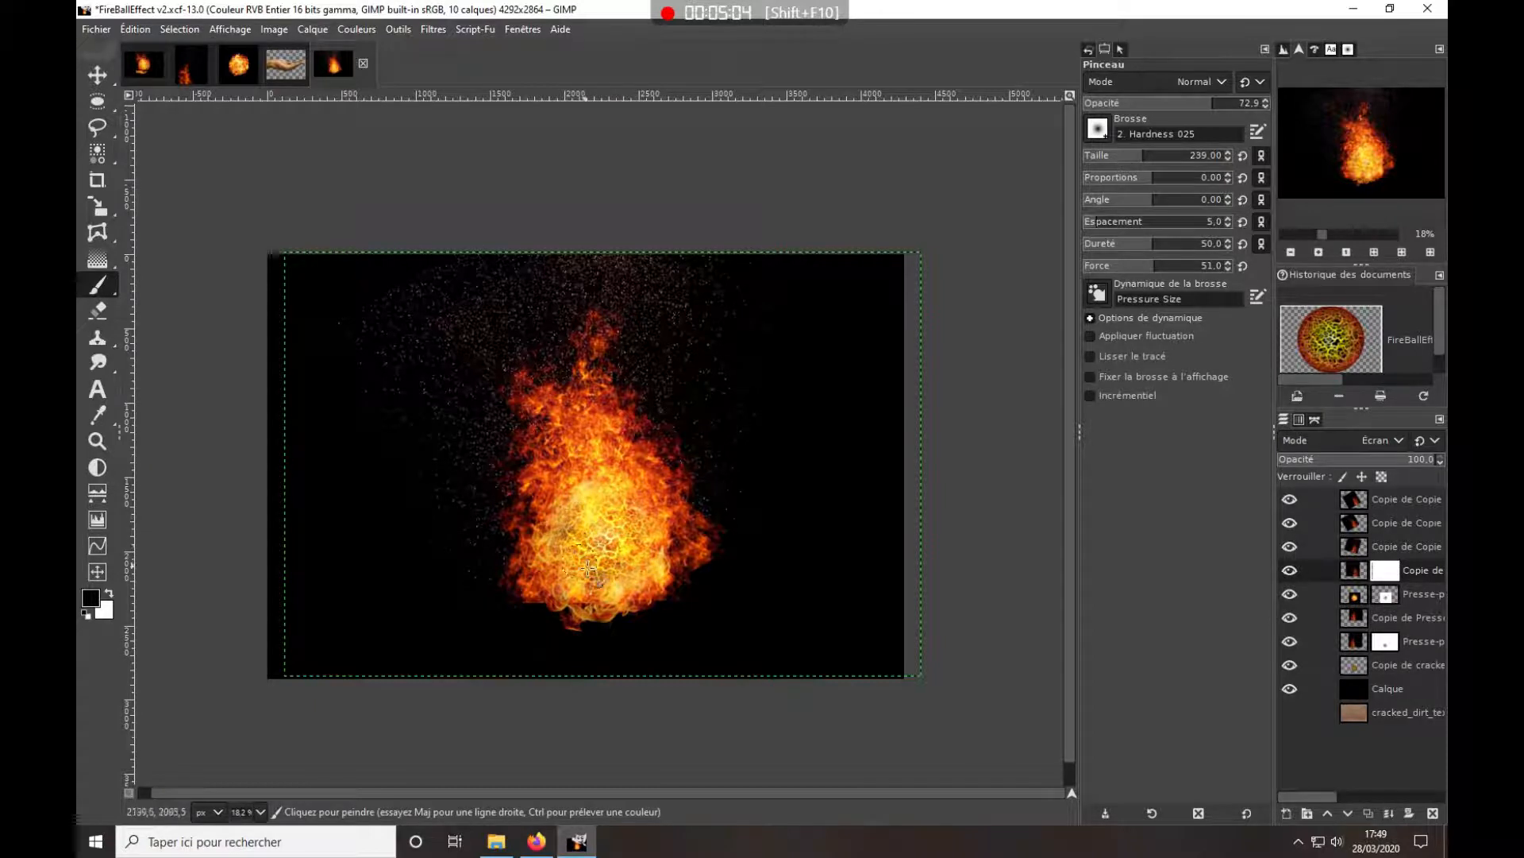
left_click(590, 518)
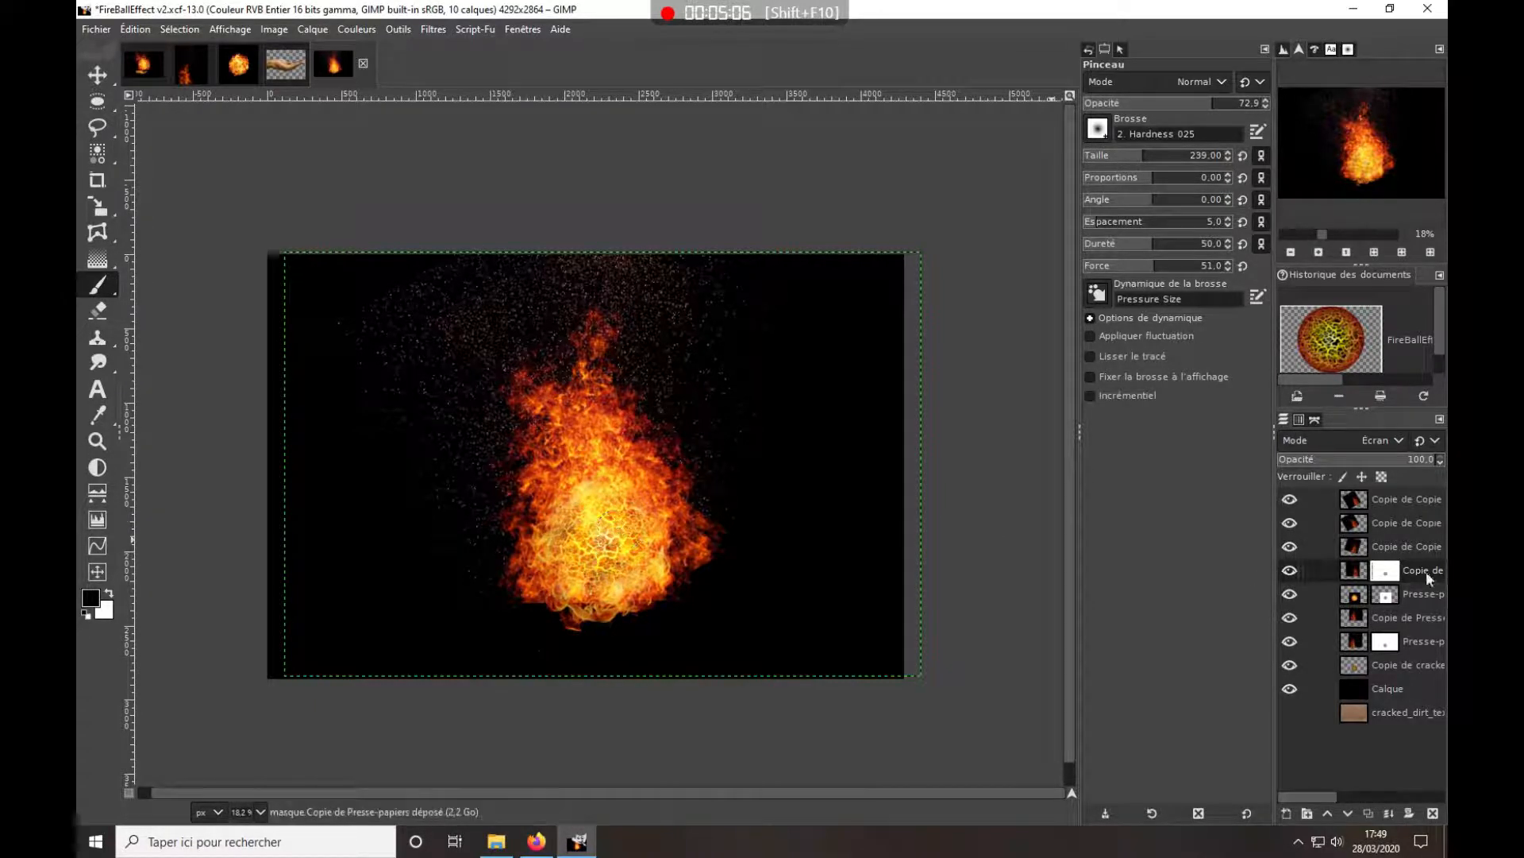
Add a white mask to the rotated flame copy above the mirrored one and brush black over the sphere's centre
left_click(1359, 548)
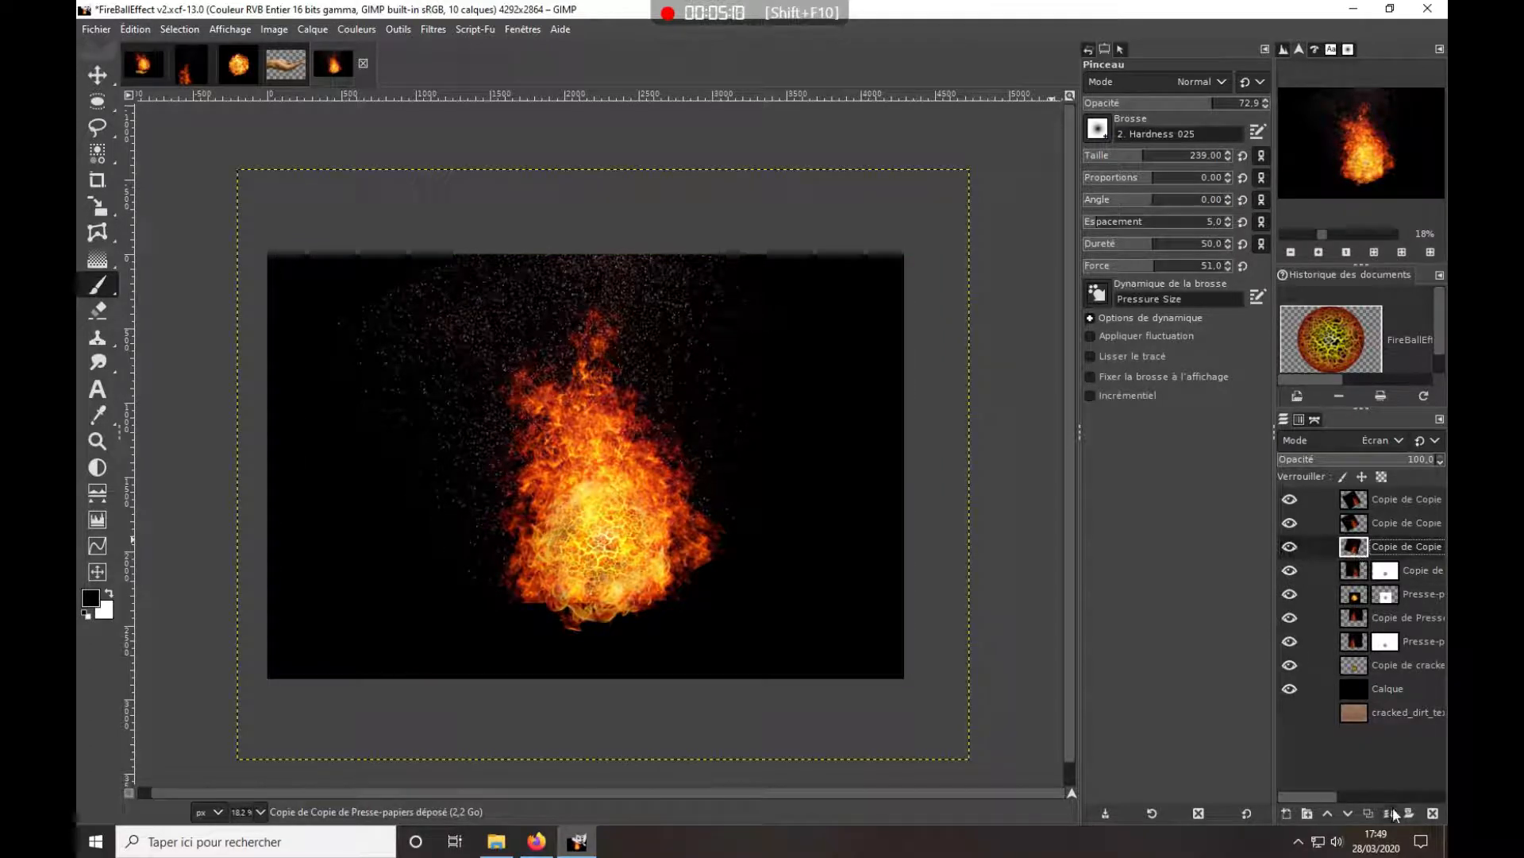
right_click(1358, 542)
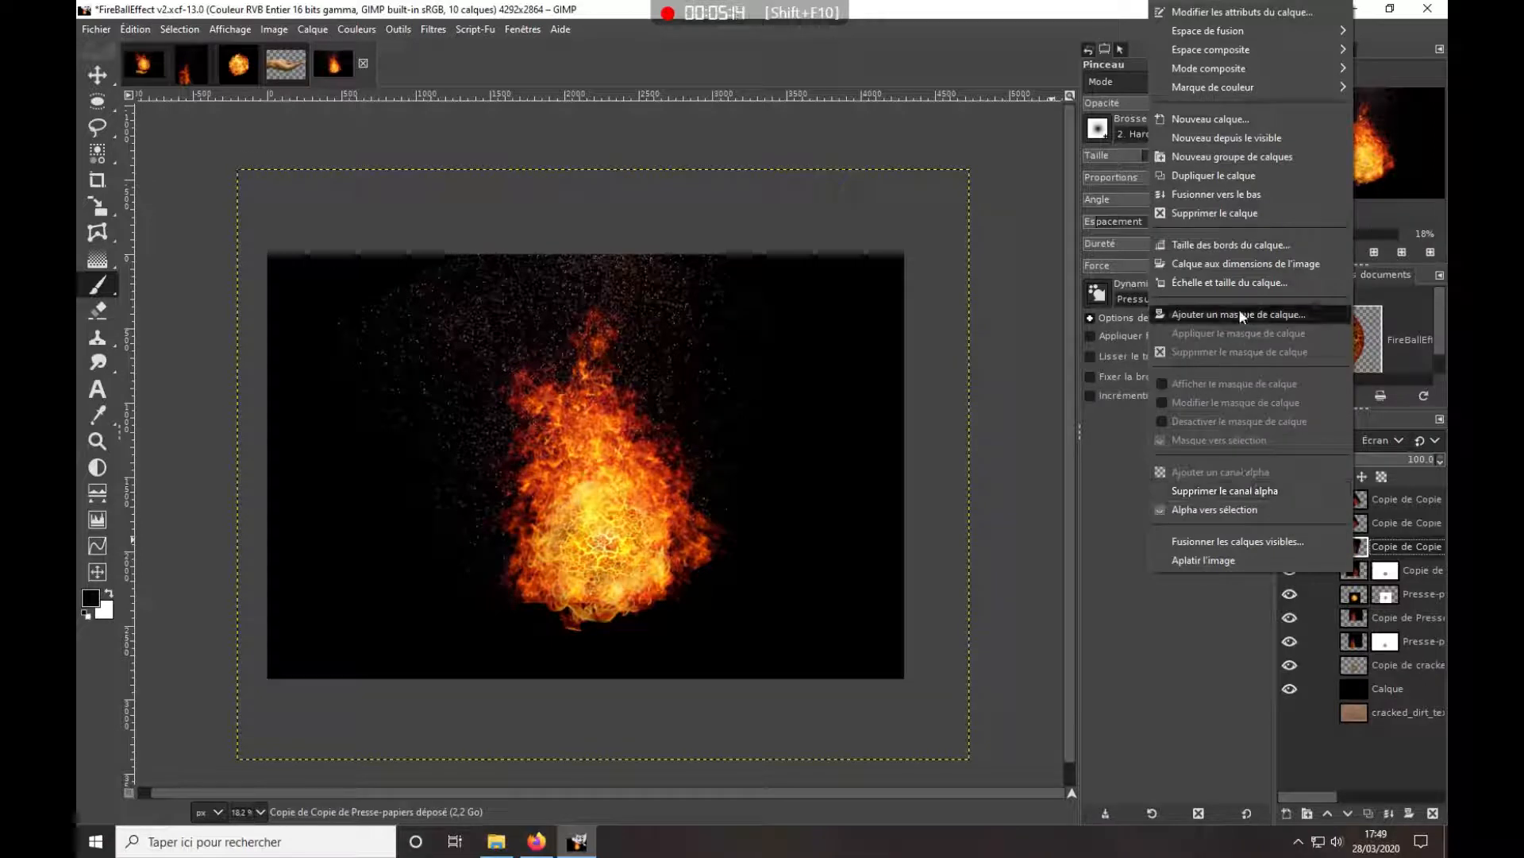
left_click(1239, 315)
left_click(1260, 438)
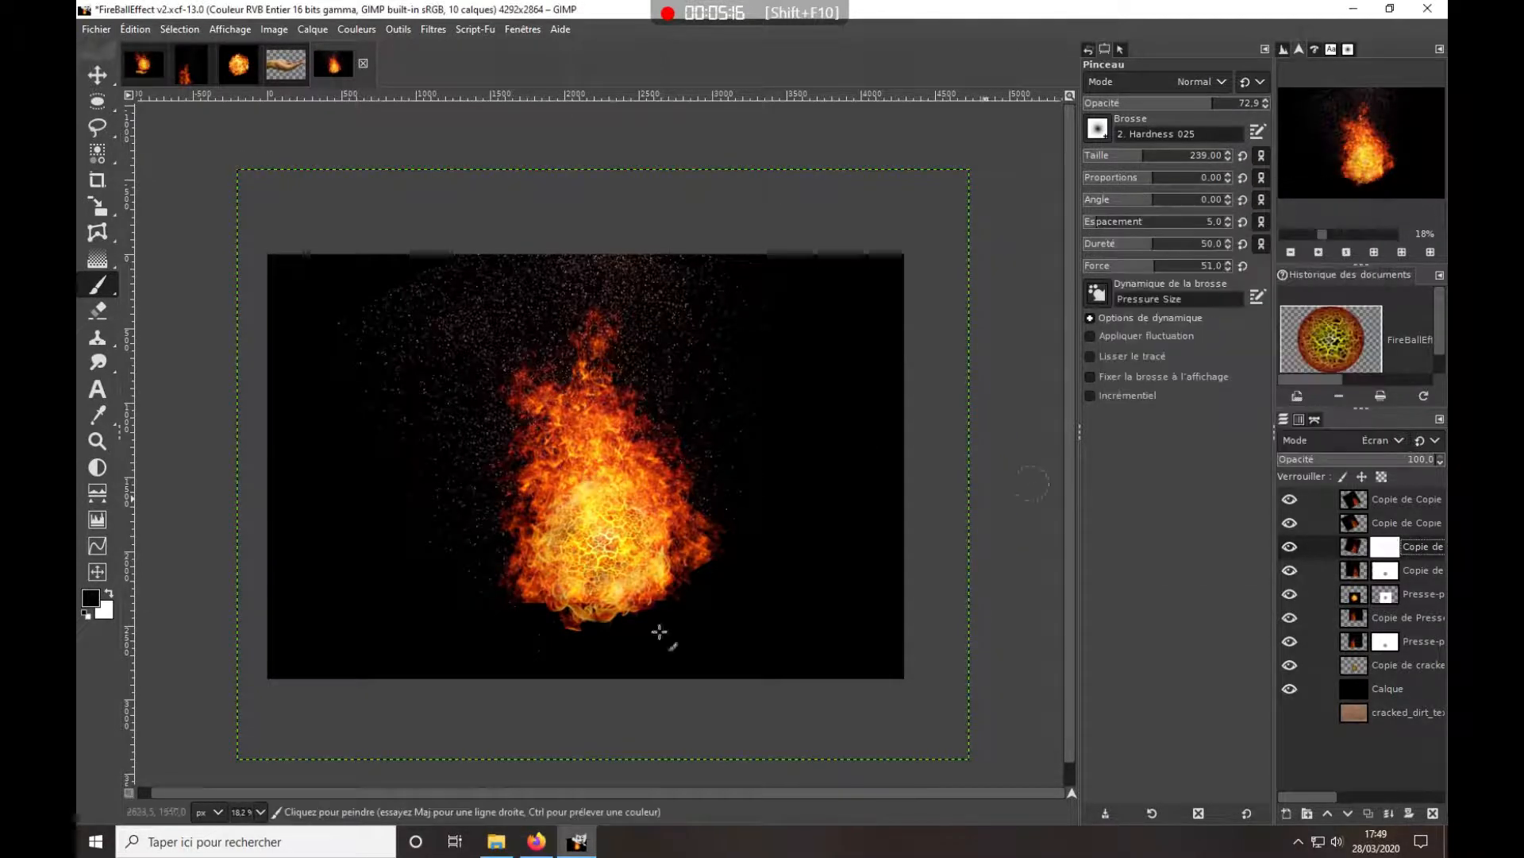
mouse_move(592, 548)
left_mouse_down()
mouse_move(642, 541)
mouse_move(588, 524)
left_mouse_up()
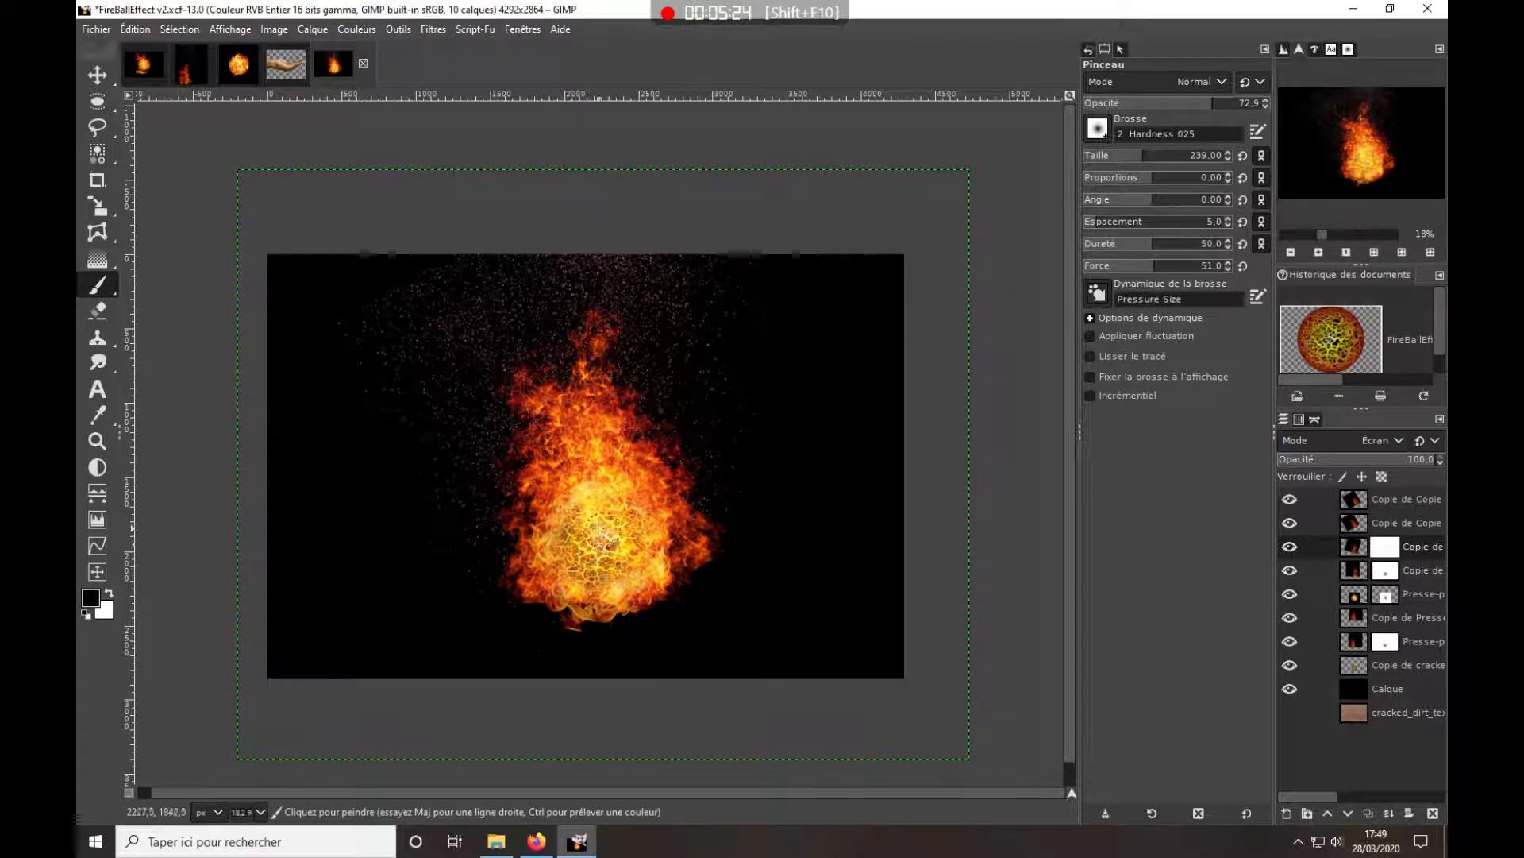
left_click_drag(601, 538, 610, 542)
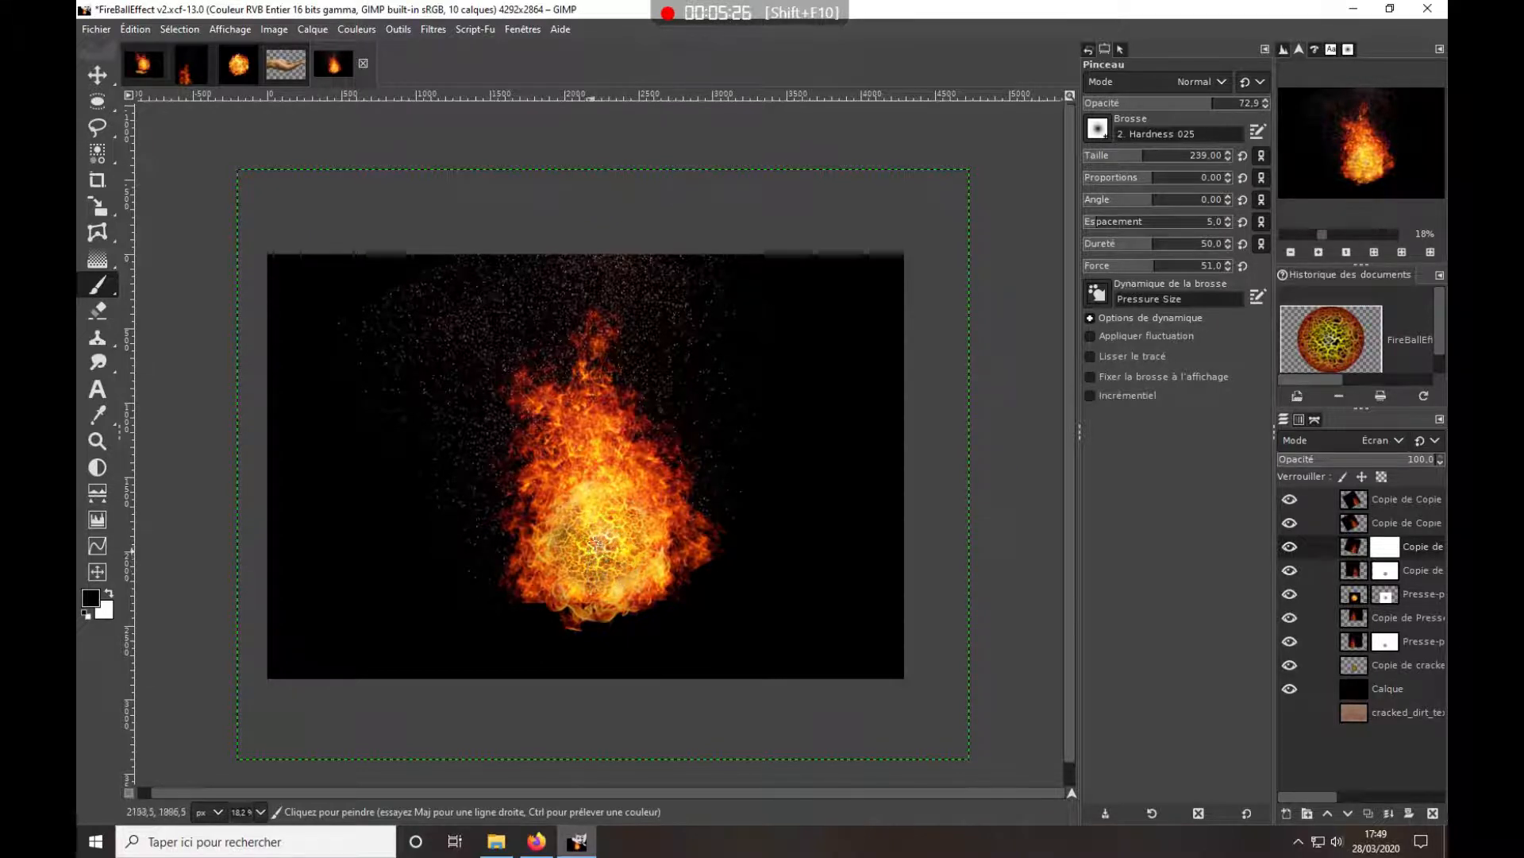
Add a white mask to the second flame copy from the top of the stack and paint it black over the sphere's centre
left_click(1359, 524)
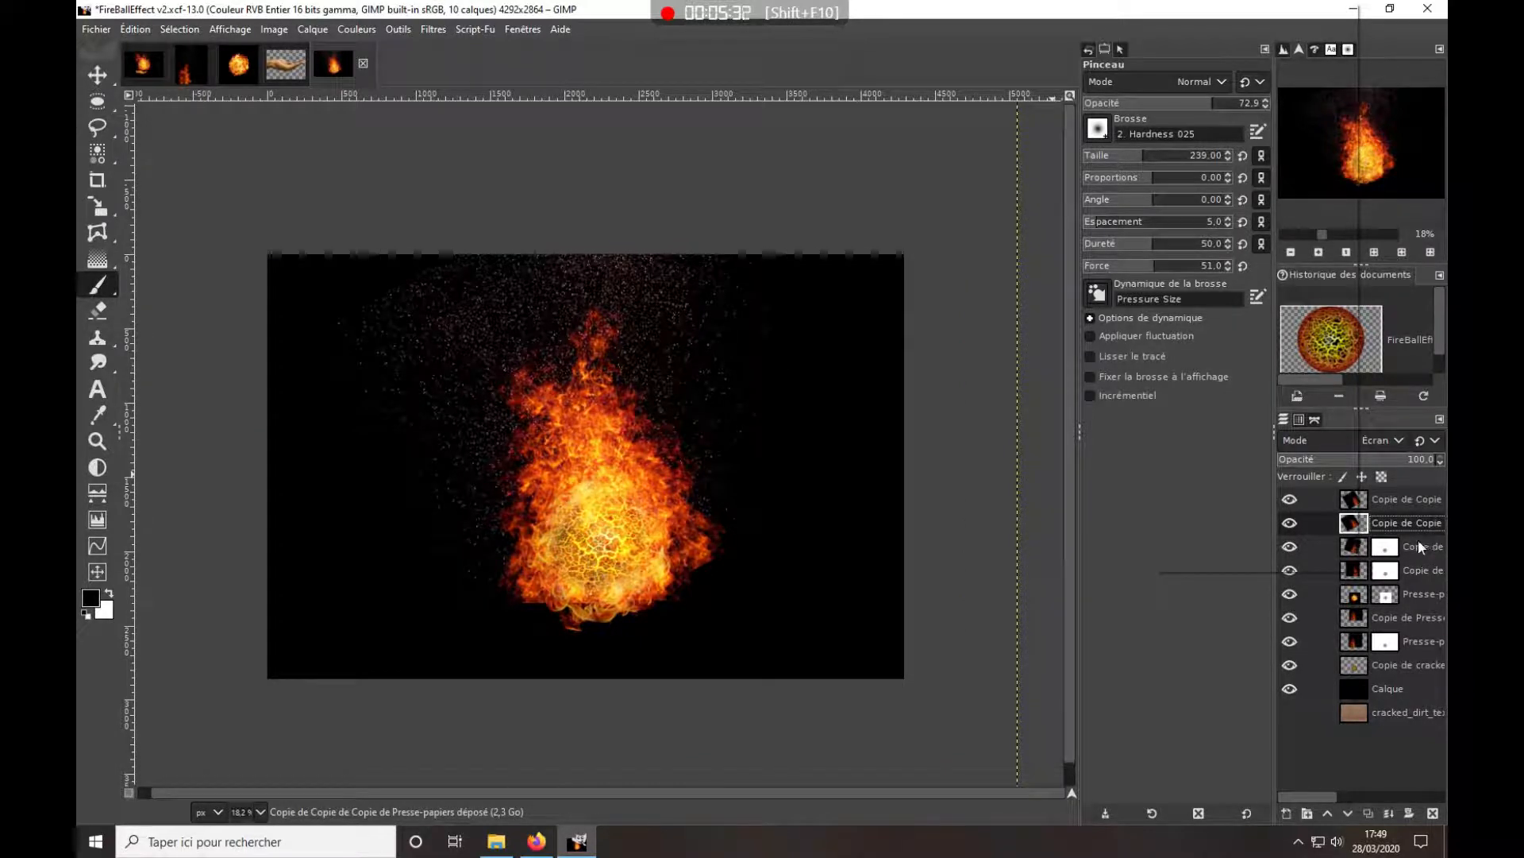
right_click(1358, 528)
left_click(1351, 546)
left_click(1395, 640)
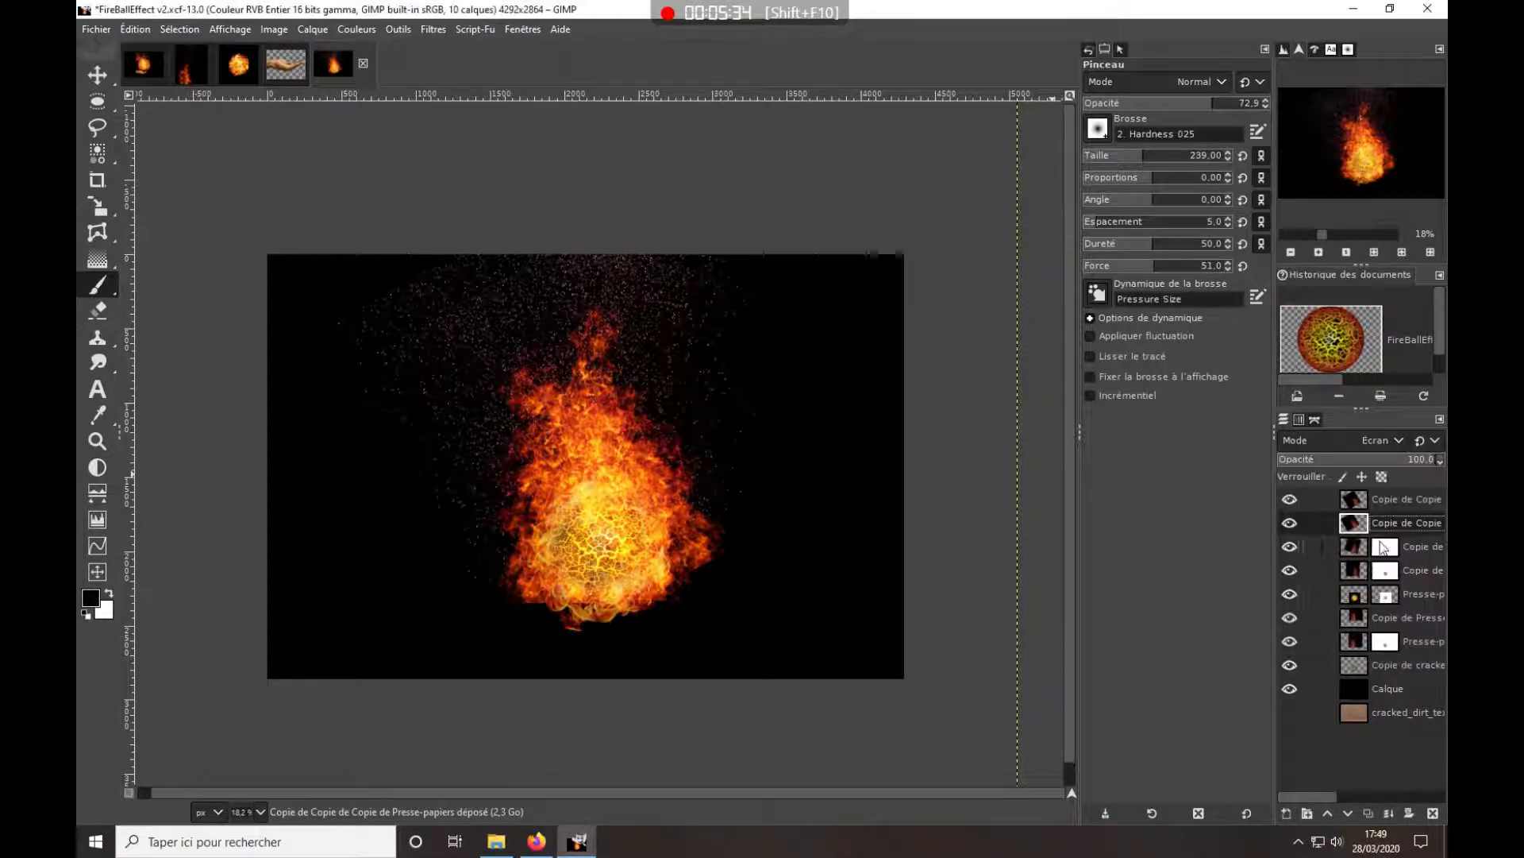
right_click(1358, 528)
left_click(1228, 312)
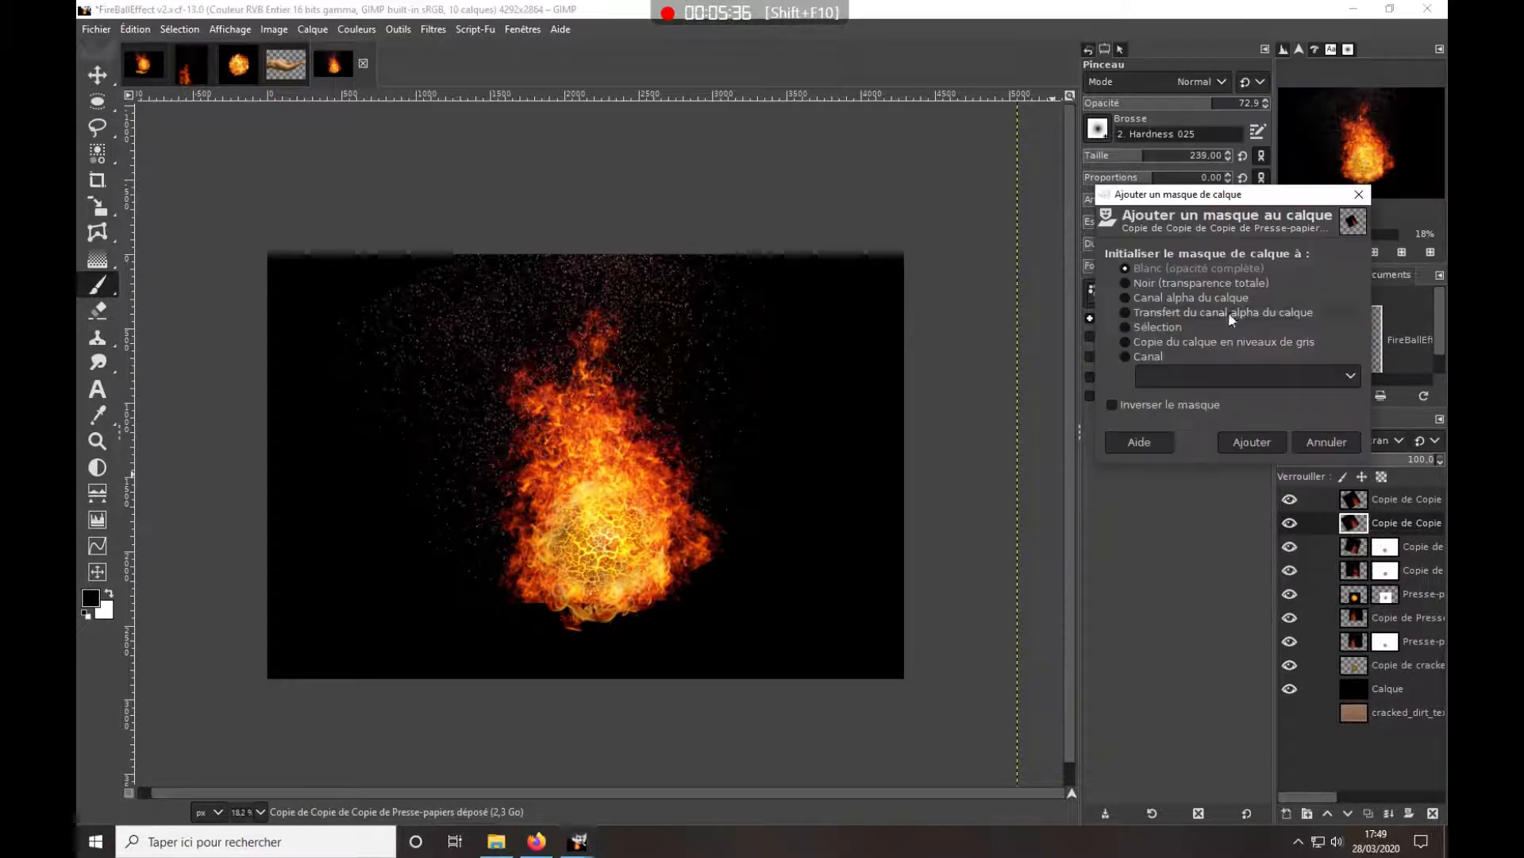
left_click(1258, 438)
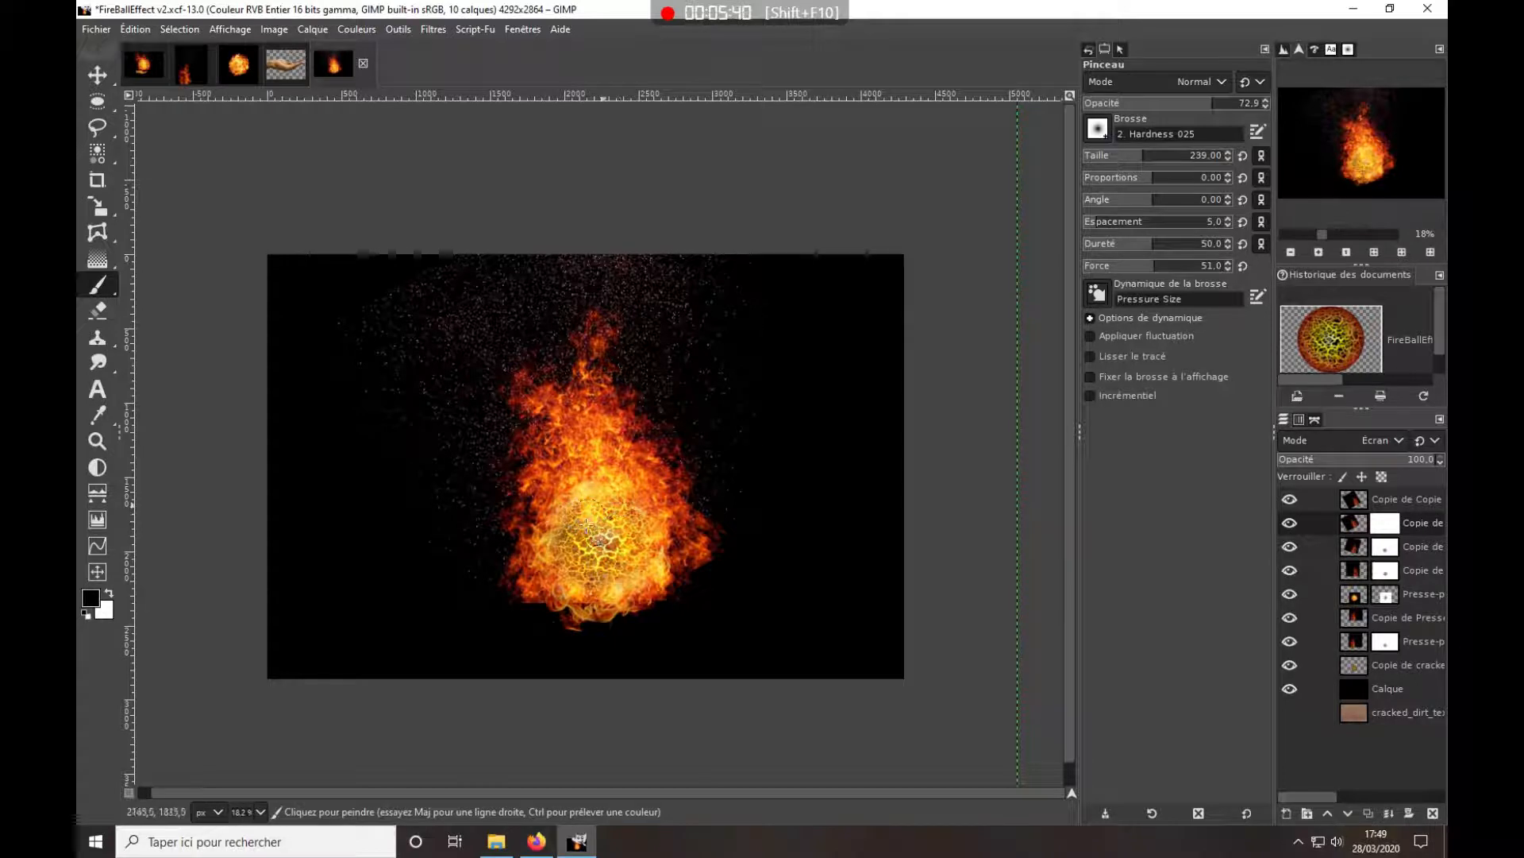
mouse_move(592, 551)
left_mouse_down()
mouse_move(635, 523)
mouse_move(592, 527)
mouse_move(613, 504)
mouse_move(564, 524)
mouse_move(591, 500)
mouse_move(596, 544)
left_mouse_up()
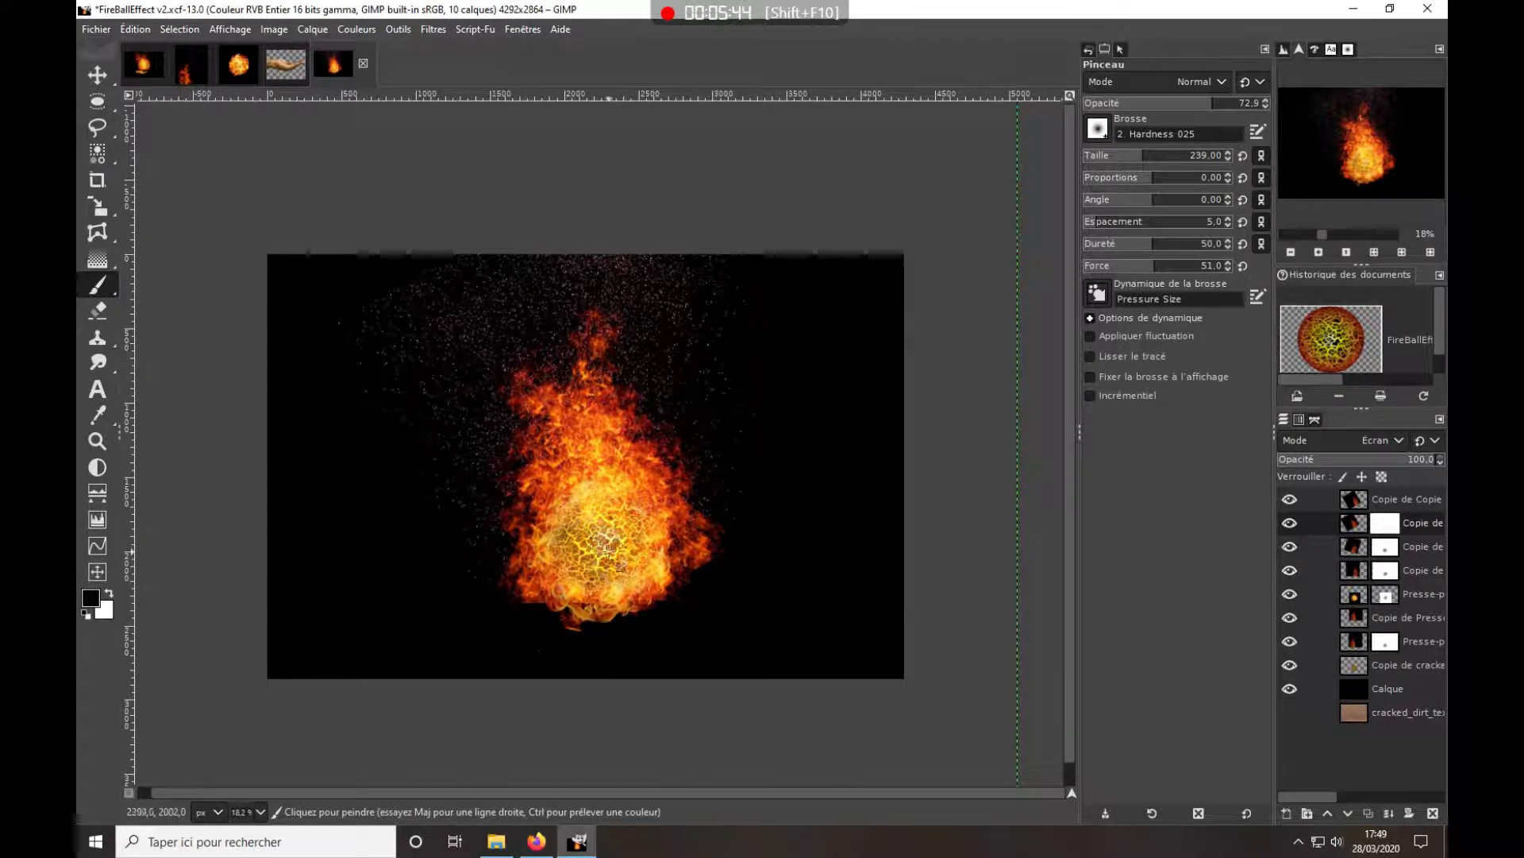
Add a white mask to the topmost flame copy and paint out the flames over the sphere's centre in black
right_click(1383, 498)
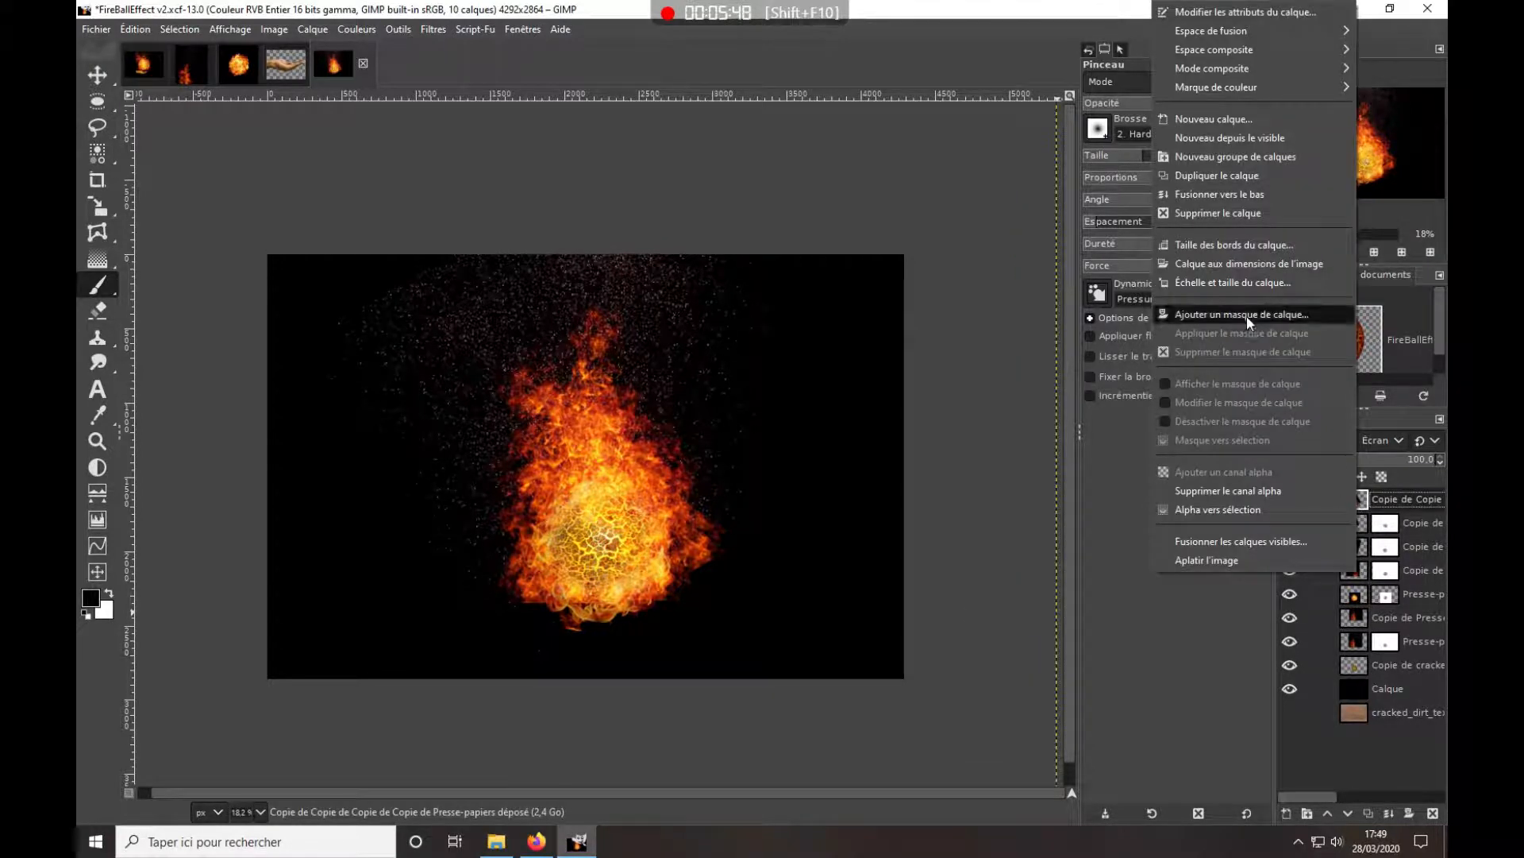
left_click(1247, 316)
left_click(1264, 445)
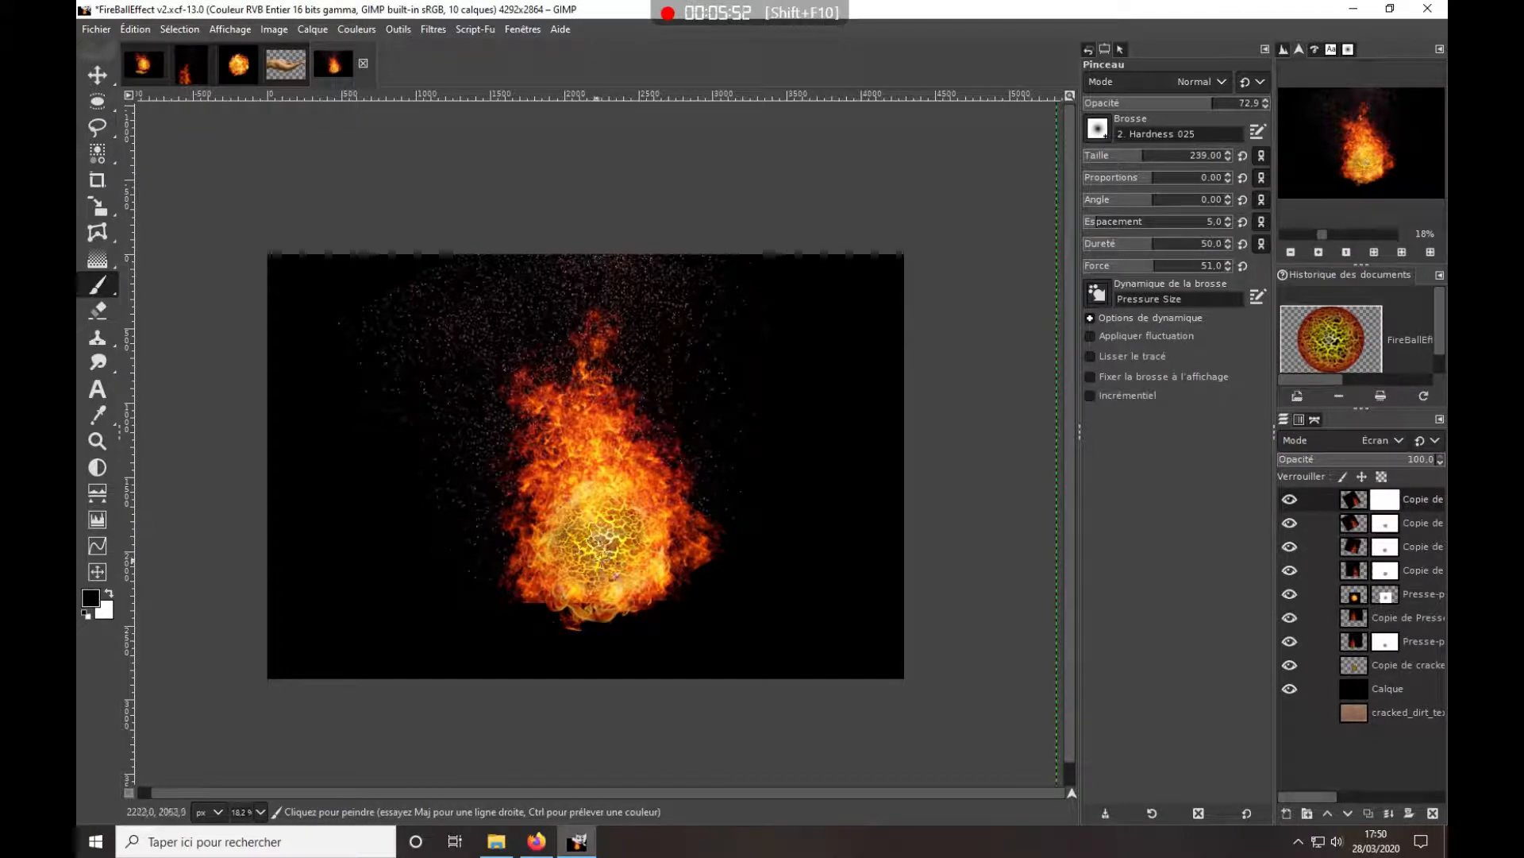
left_click(596, 528)
Set the explosion layer's opacity to 84 and expand its layer boundary to the image size
left_click(1360, 602)
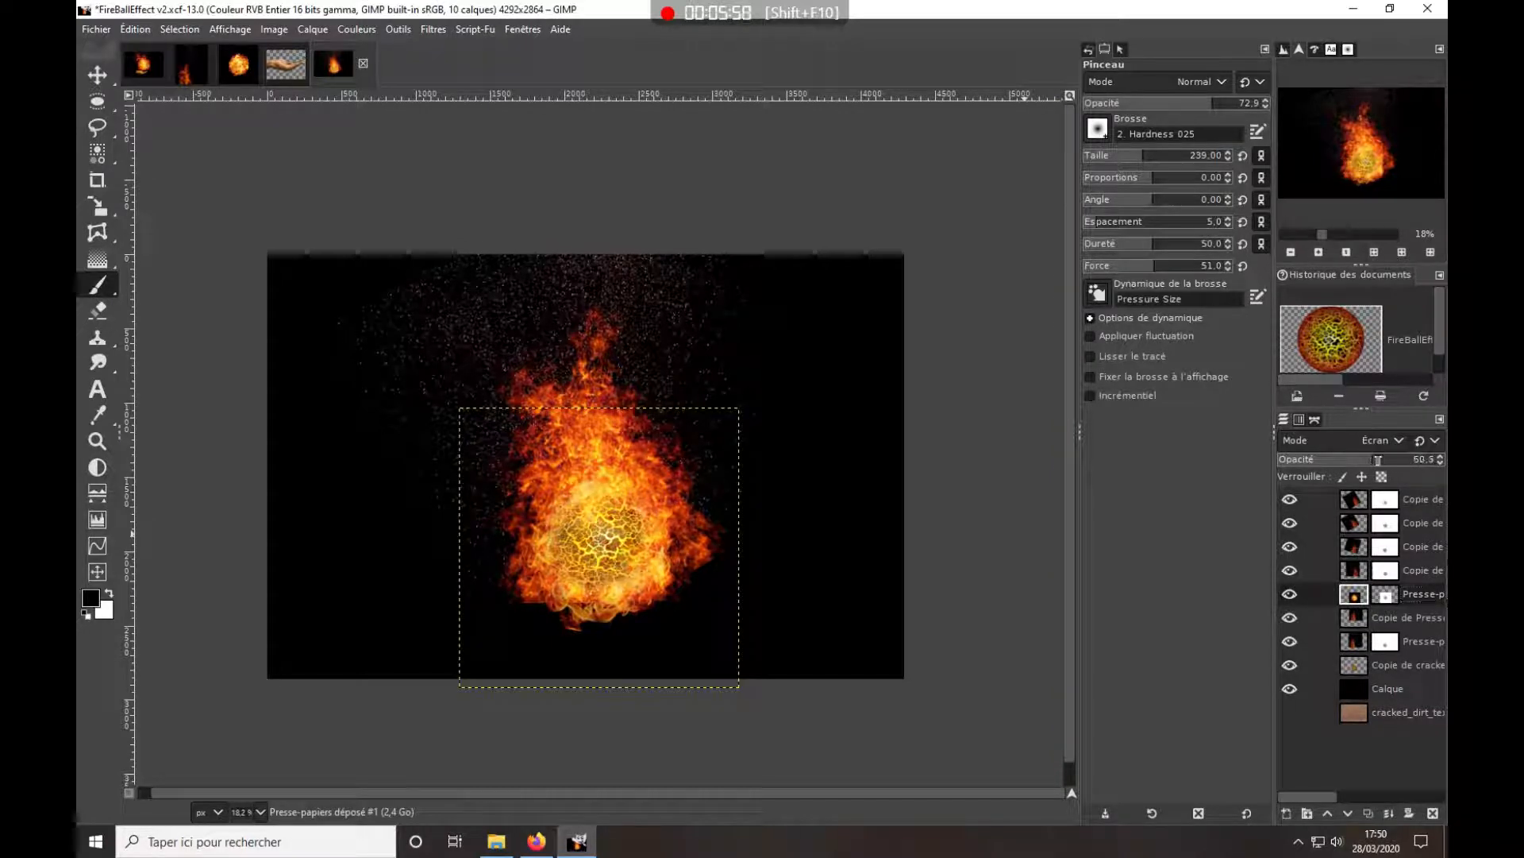
left_click_drag(1393, 459, 1411, 459)
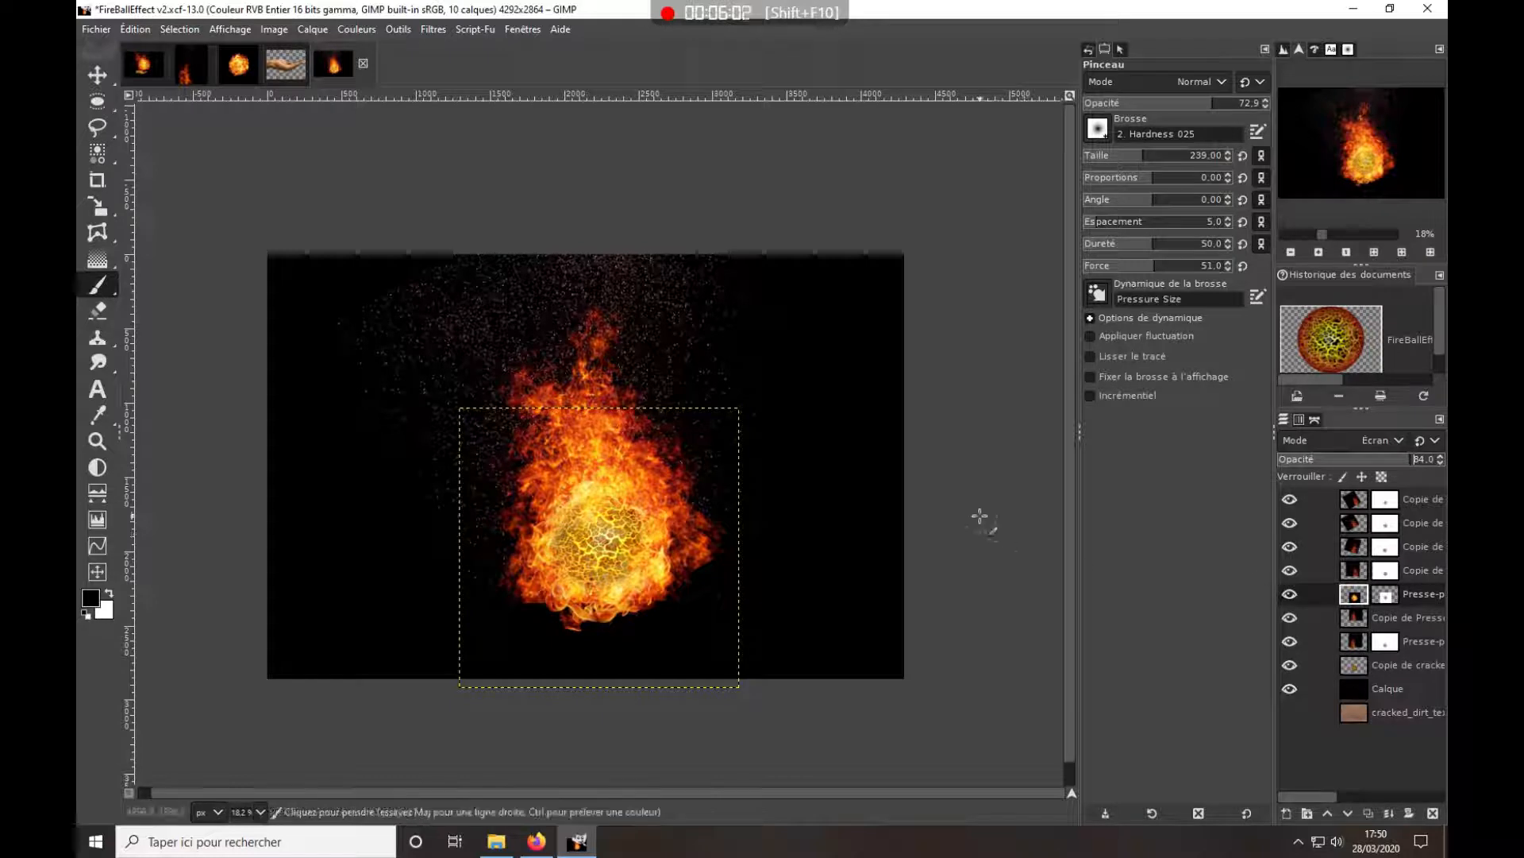
right_click(1376, 602)
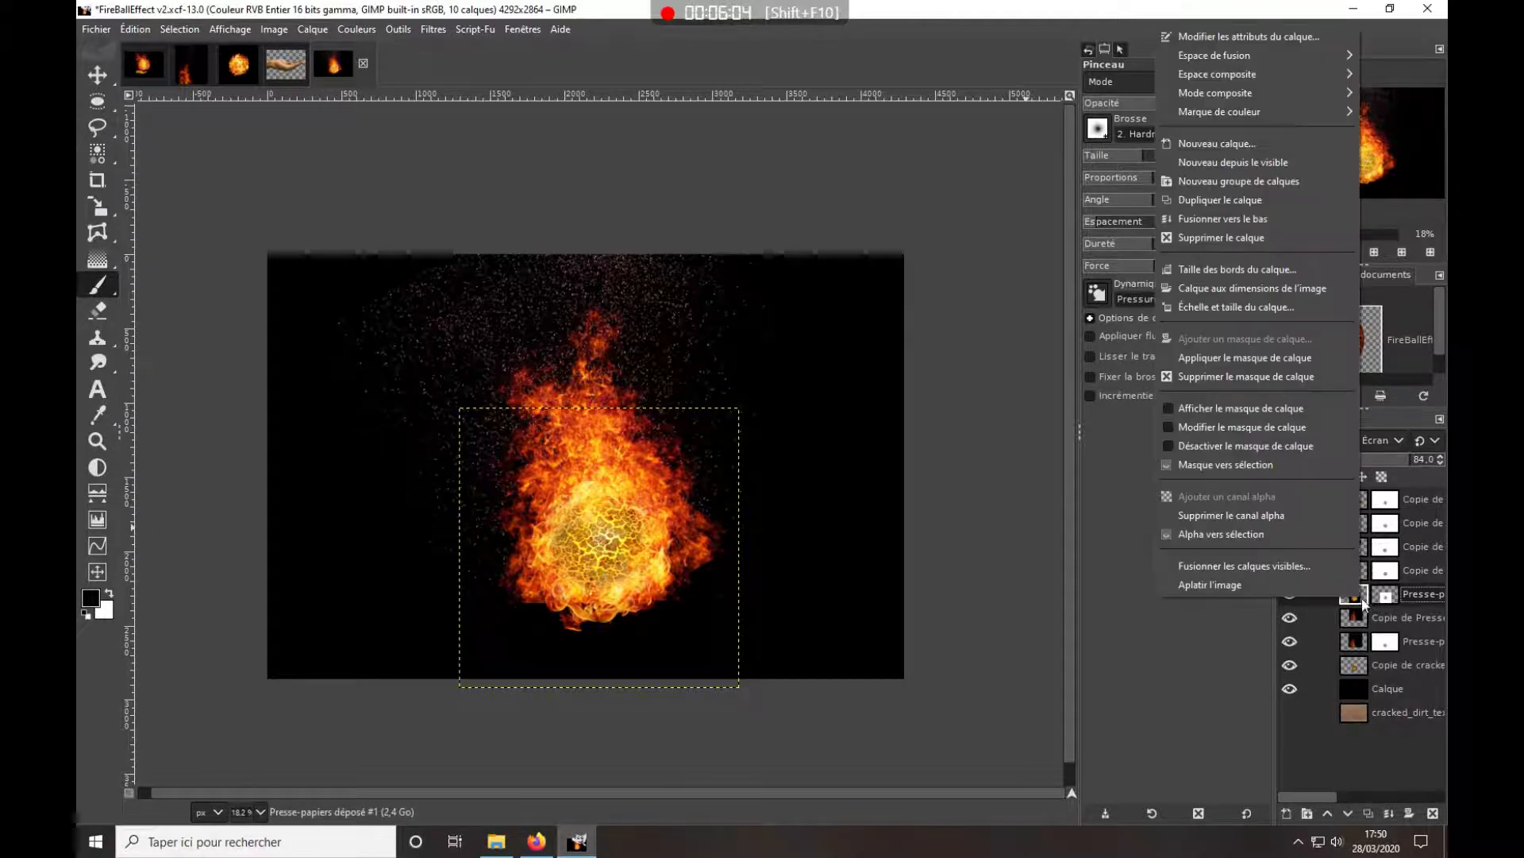
left_click(1239, 288)
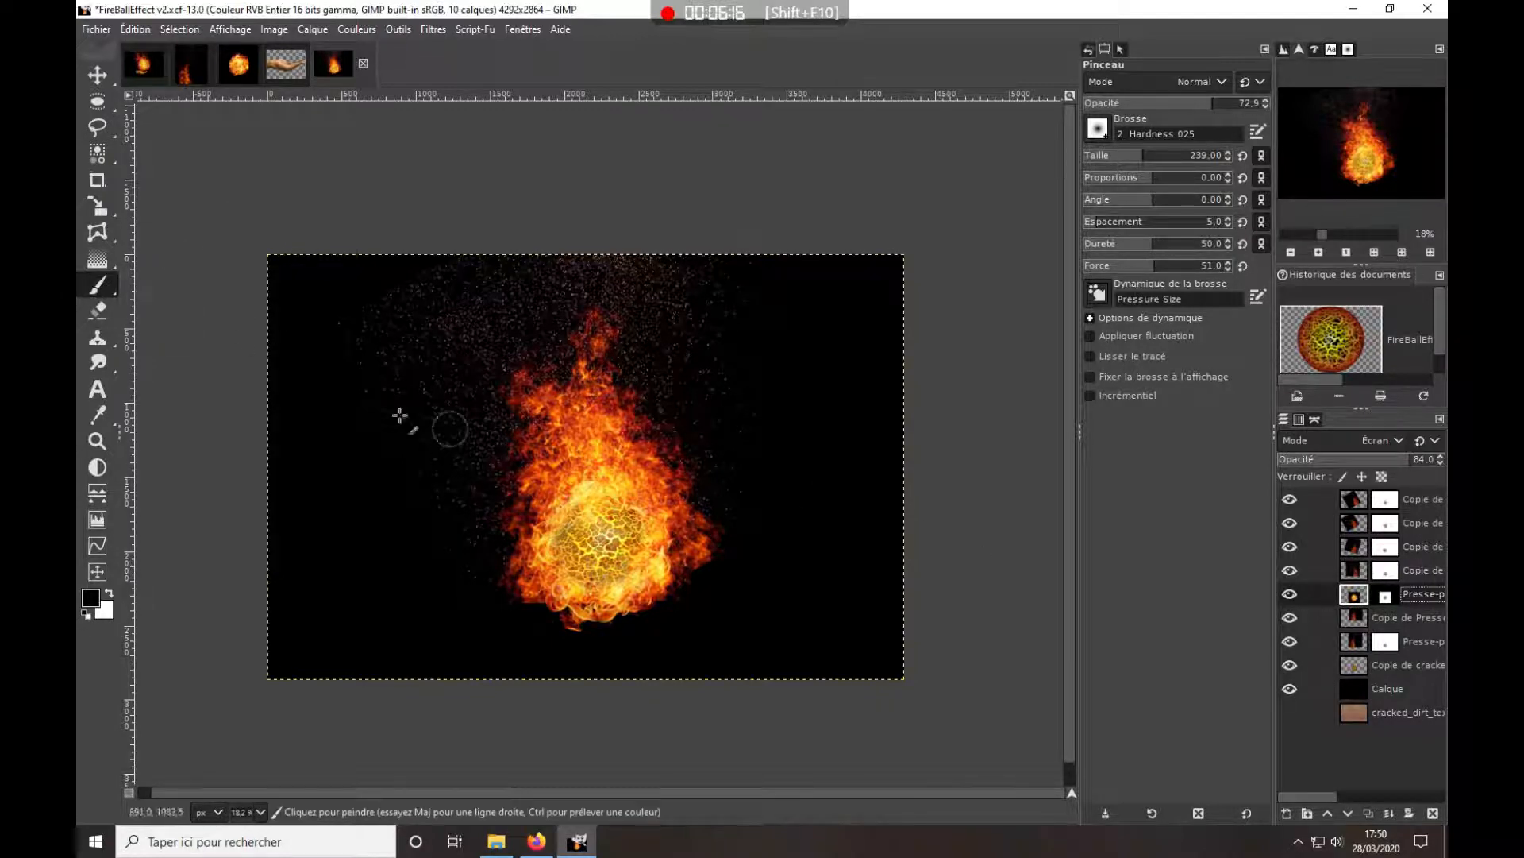
Bring the hand from Main001 into the fireball image, place its layer just below the cracked sphere layer, and move it beneath the fireball
left_click(275, 67)
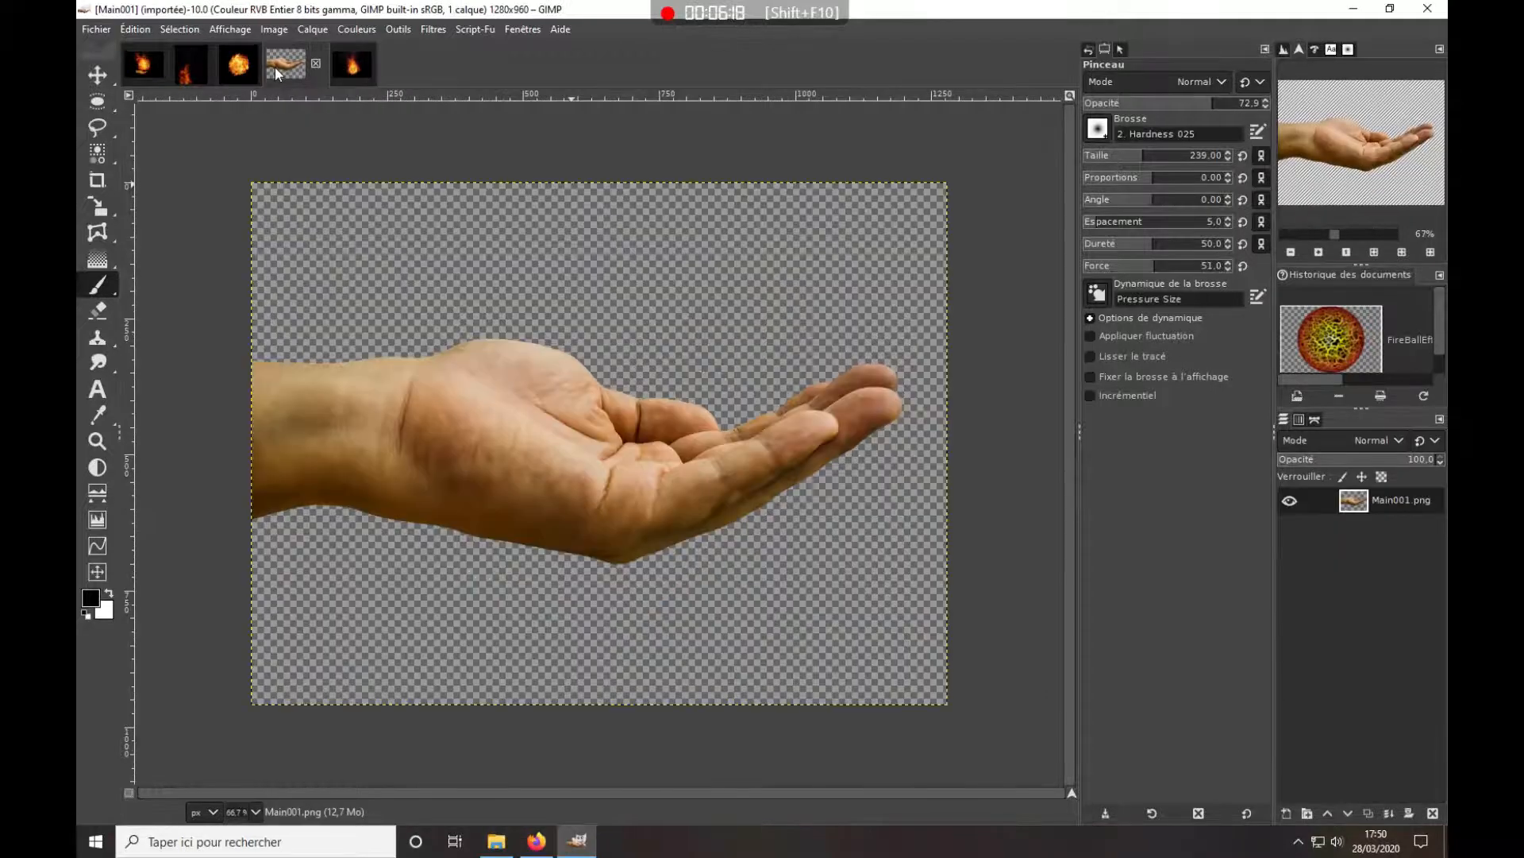
left_click_drag(275, 67, 504, 629)
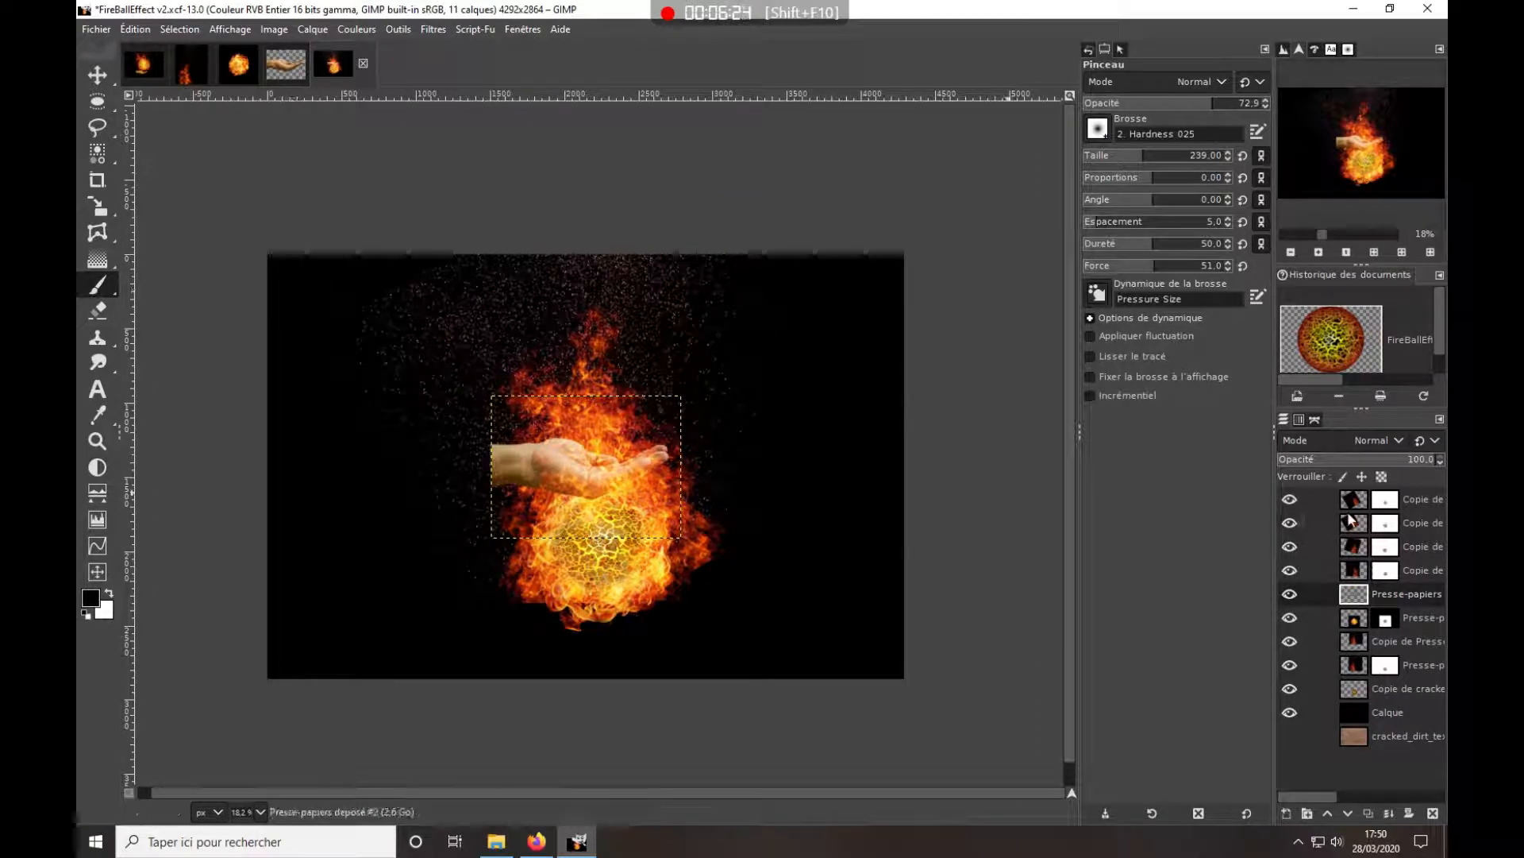
left_click_drag(1365, 596, 1370, 694)
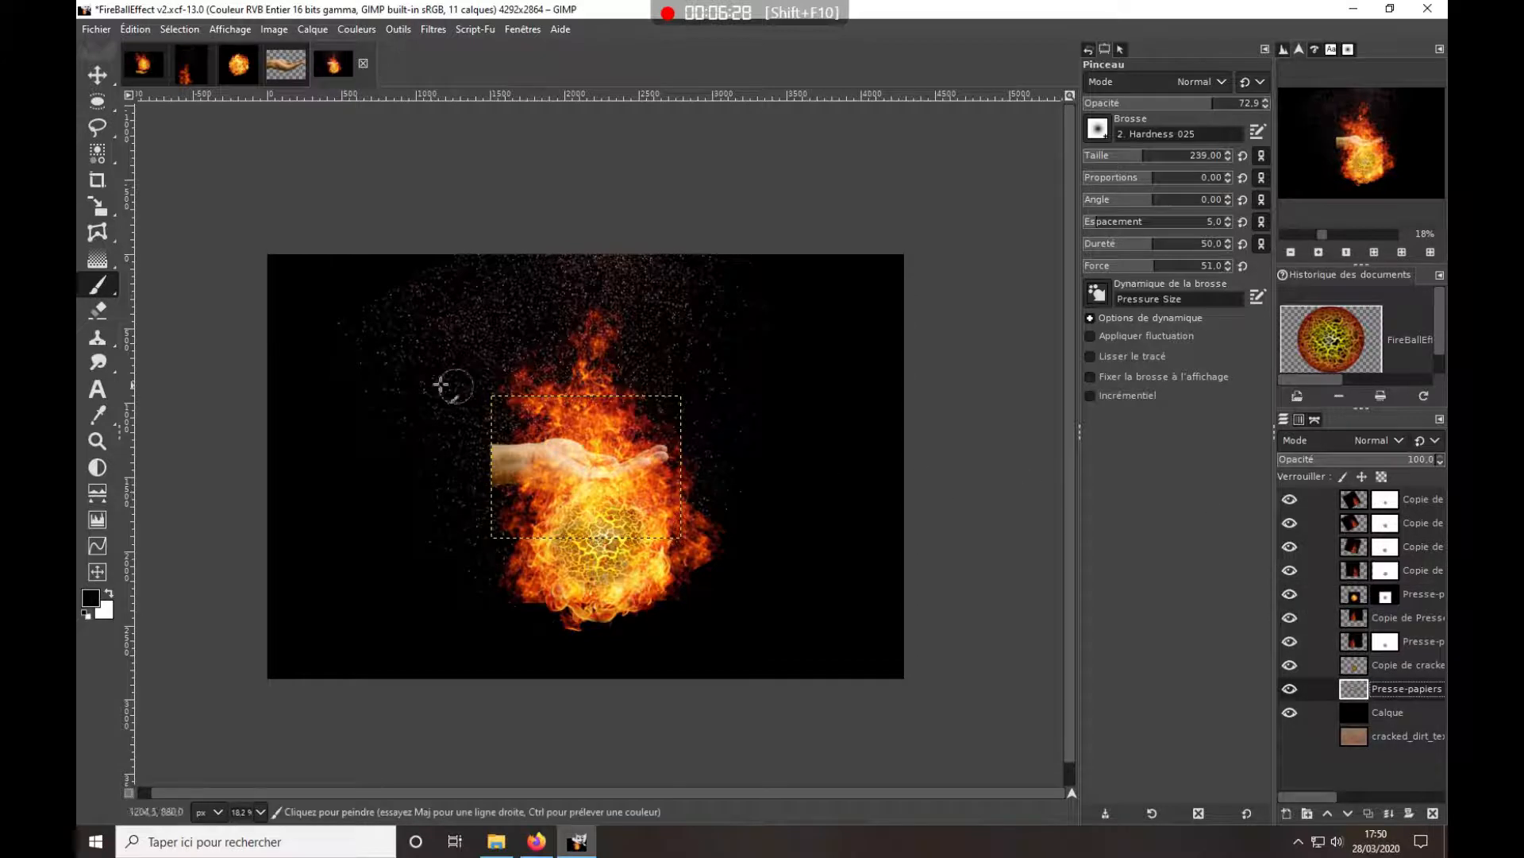
left_click(97, 74)
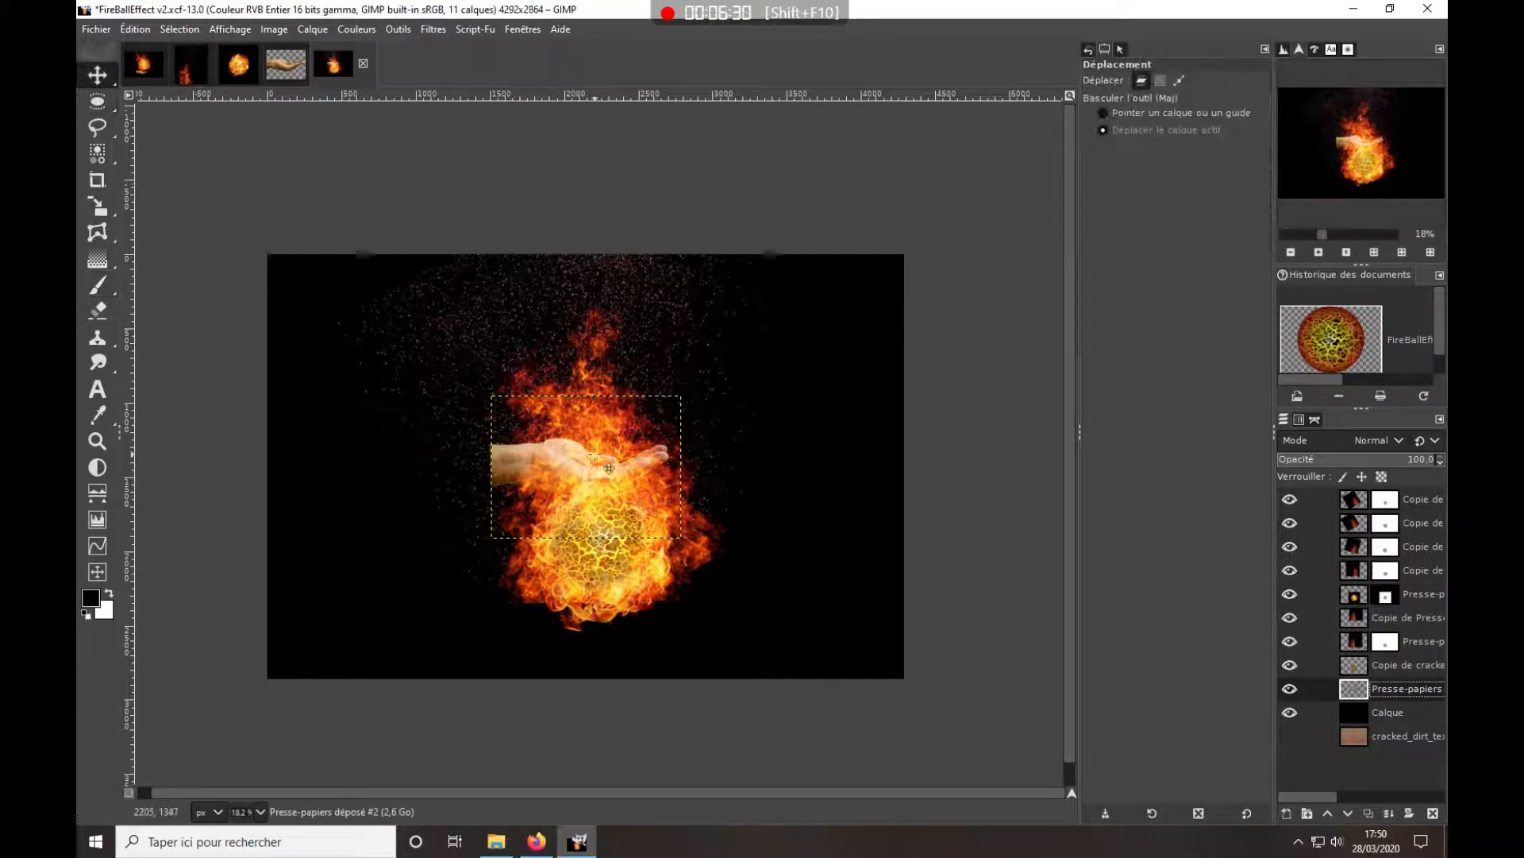
left_click_drag(596, 466, 578, 633)
Link all the flame, explosion and cracked sphere layers and move the fireball up about 154 px
left_click(1313, 501)
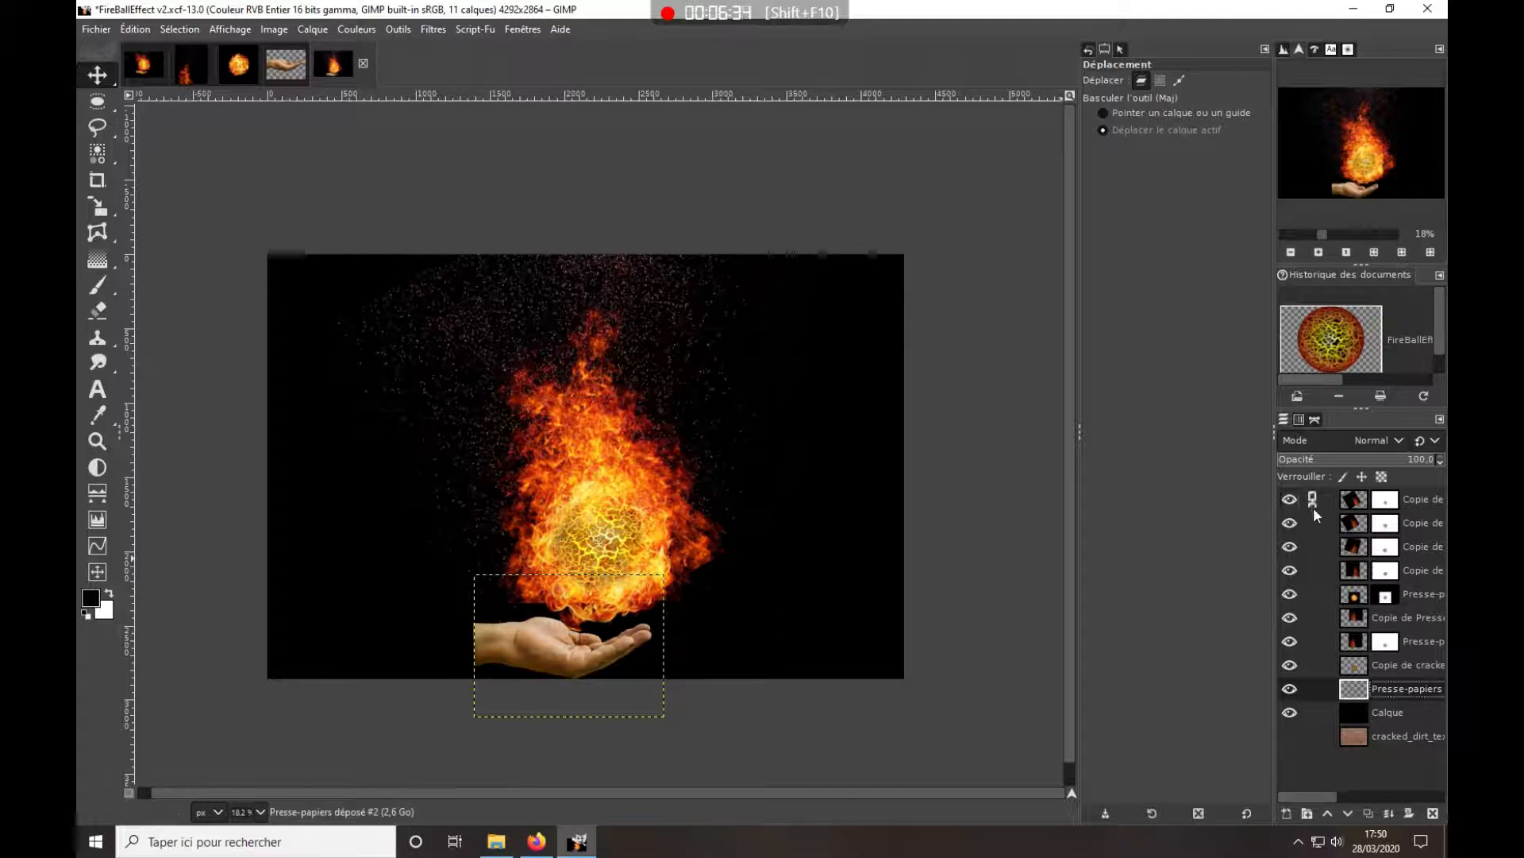
left_click(1312, 525)
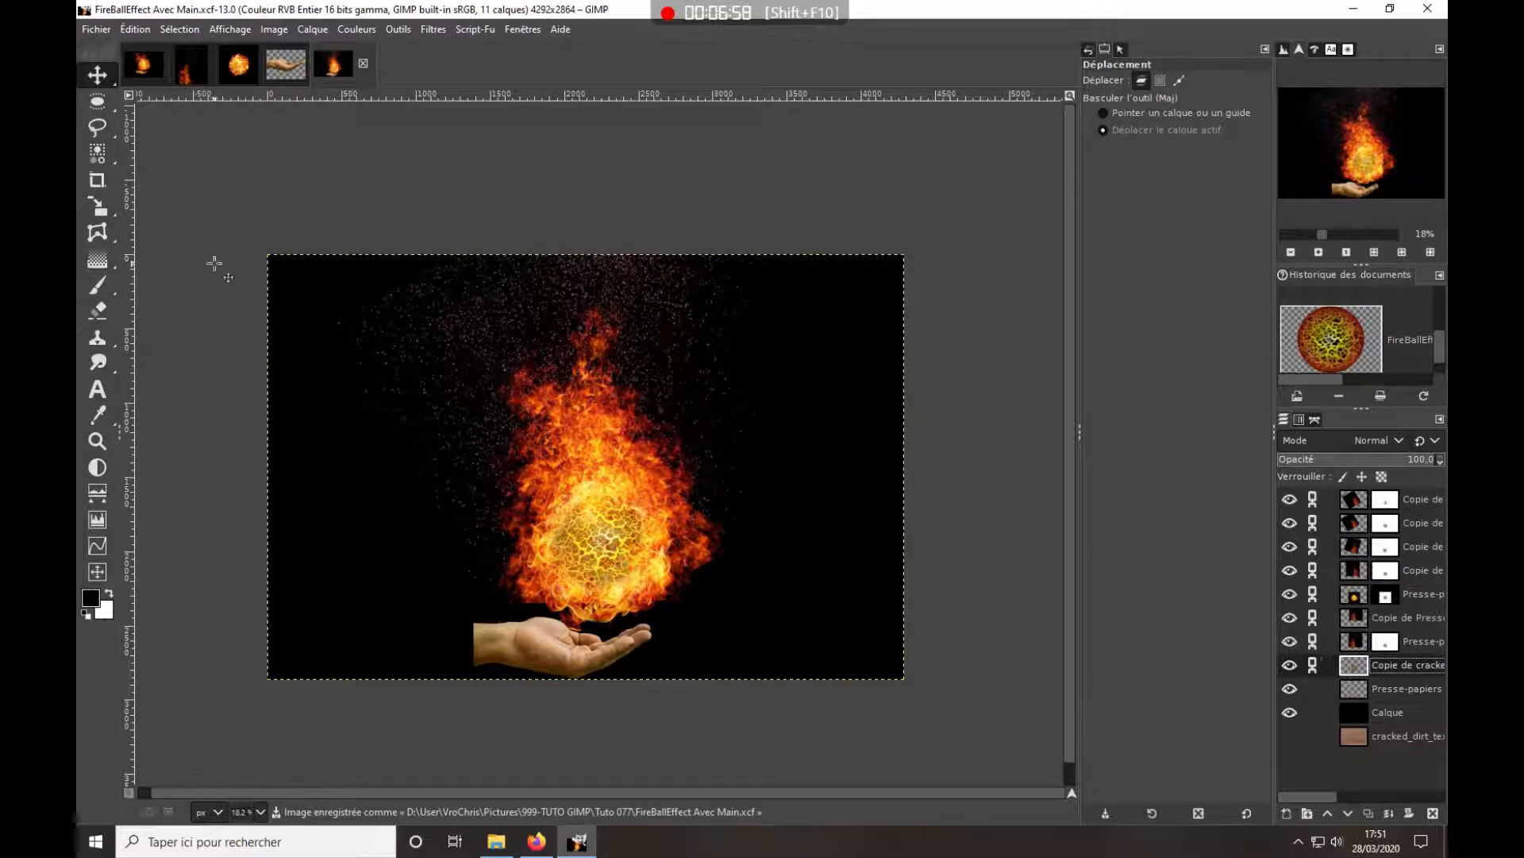
left_click_drag(593, 507, 594, 484)
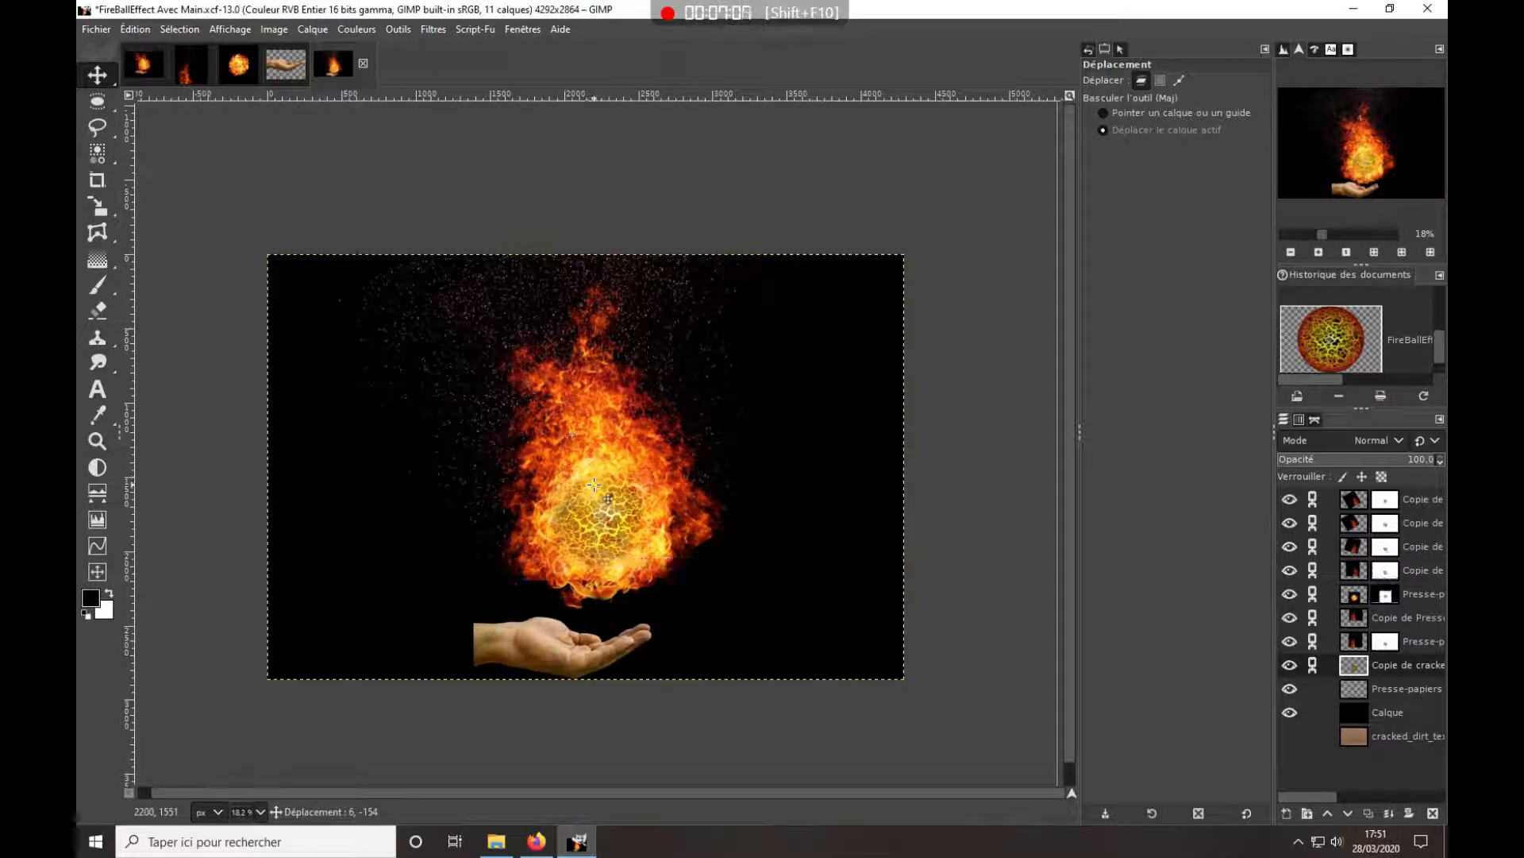
Move the hand layer slightly up and left, and scale it to 1693 × 1065 px without keeping its proportions
left_click(1356, 689)
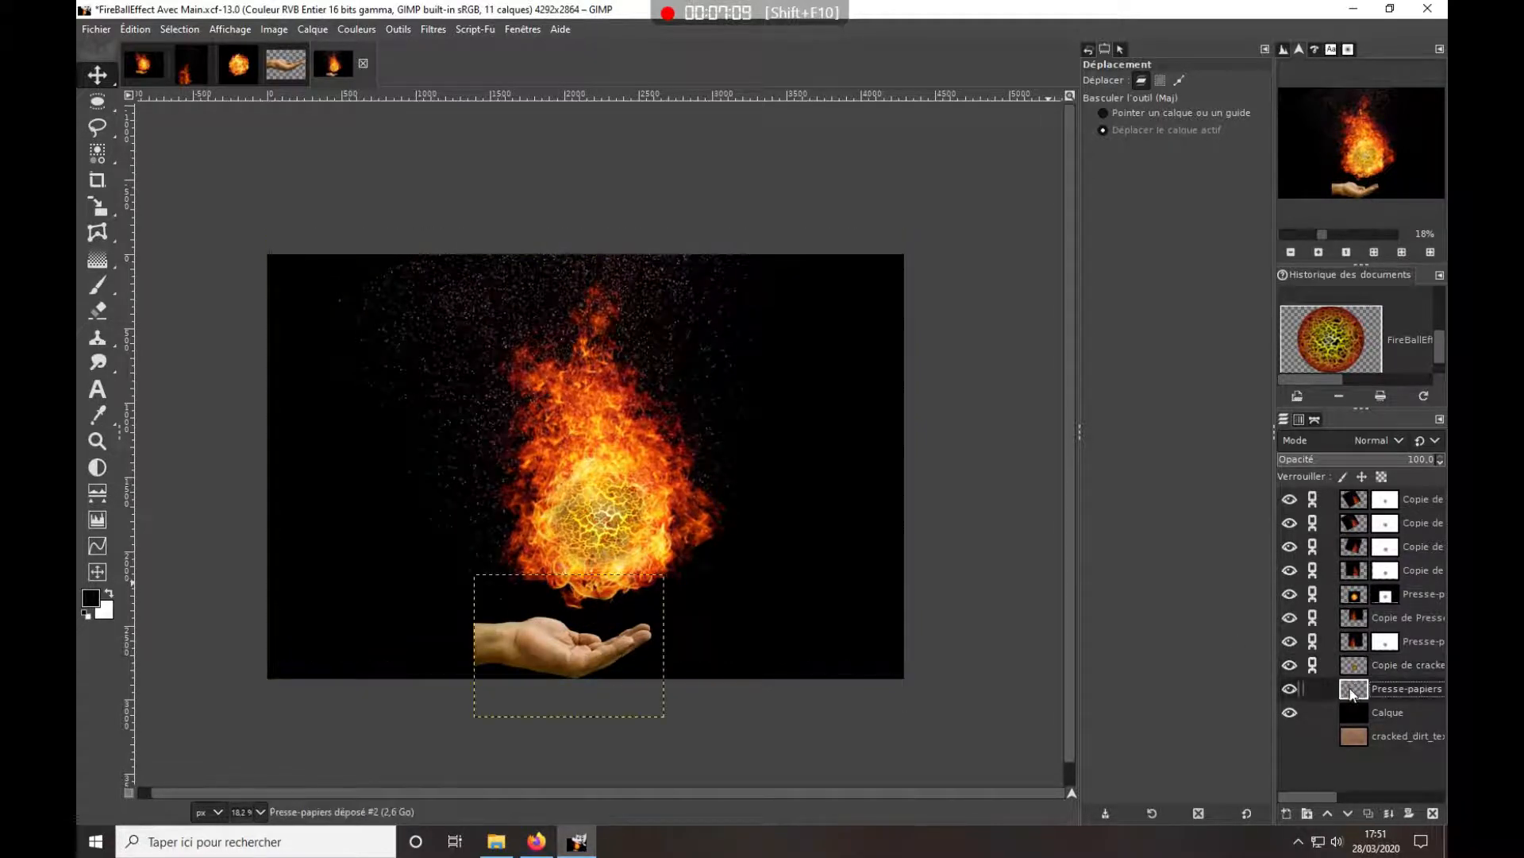
left_click_drag(577, 656, 570, 637)
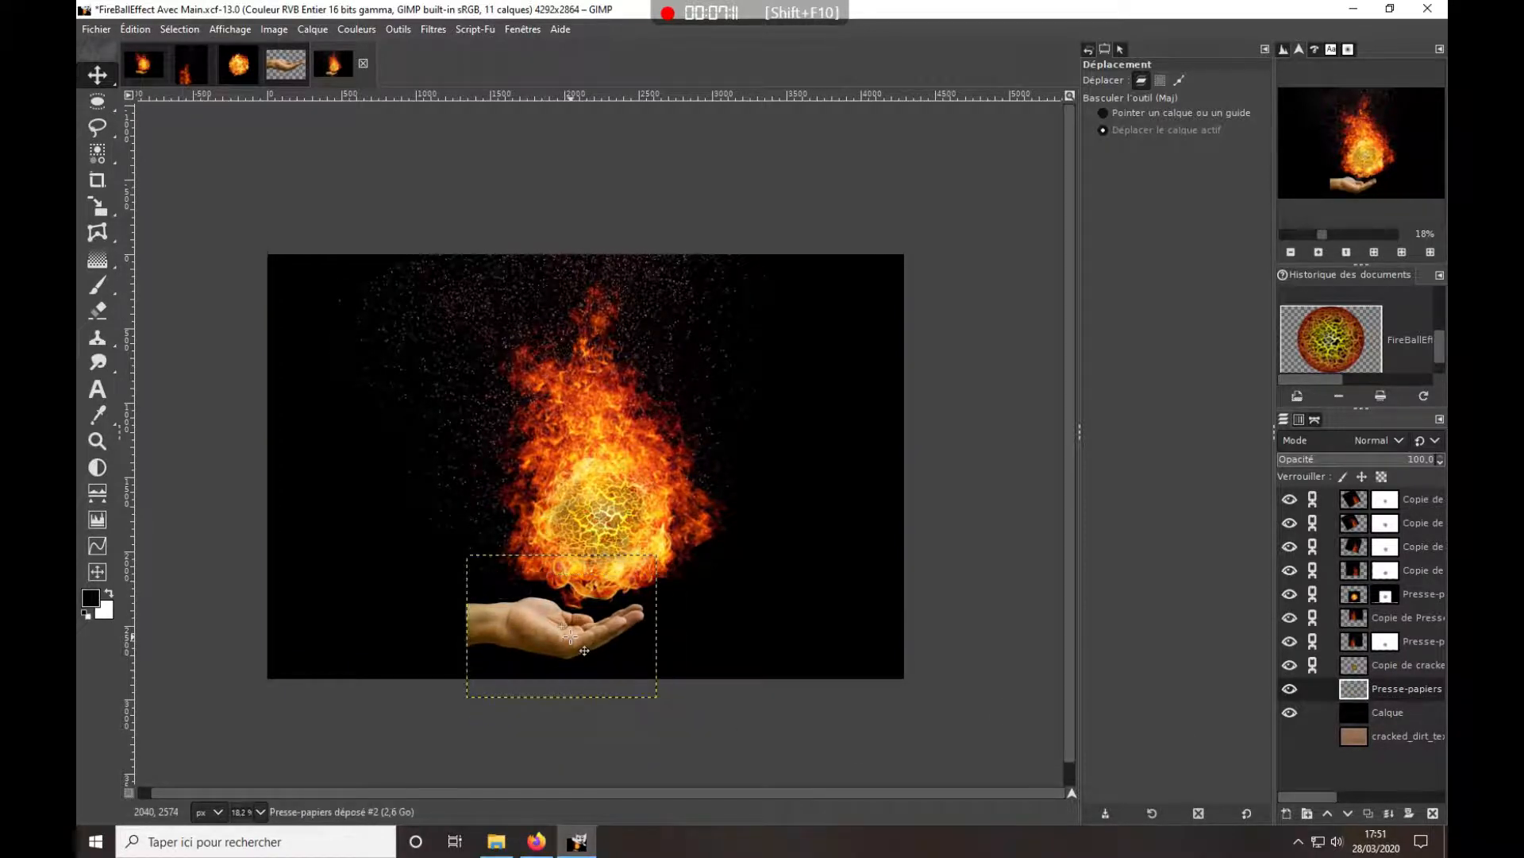
left_click(105, 216)
left_click(602, 612)
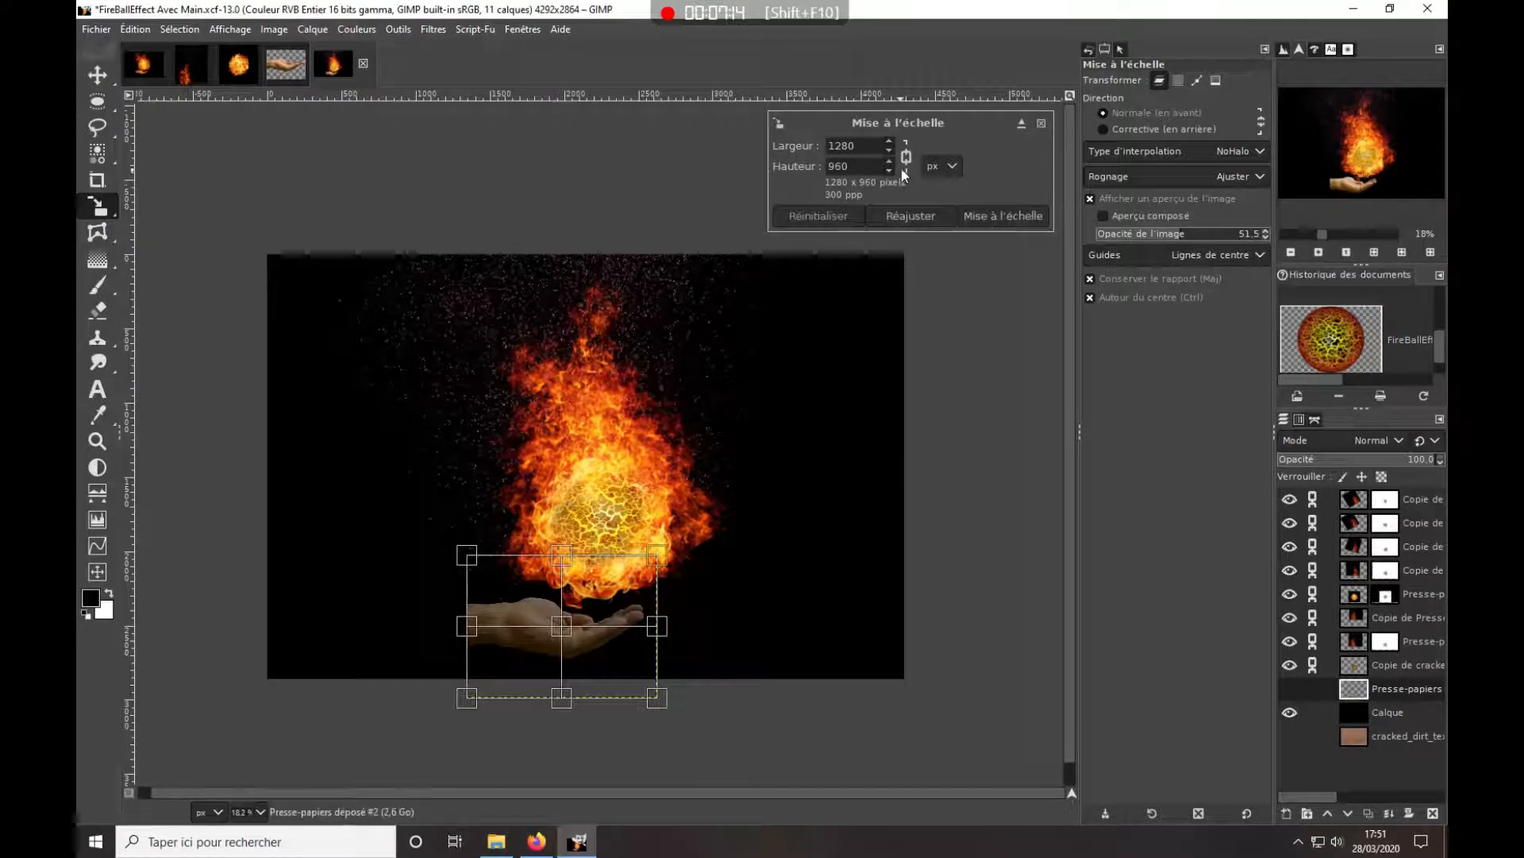
left_click_drag(681, 633, 724, 638)
mouse_move(571, 704)
left_mouse_down()
mouse_move(572, 725)
mouse_move(565, 707)
left_mouse_up()
left_click_drag(564, 633, 598, 651)
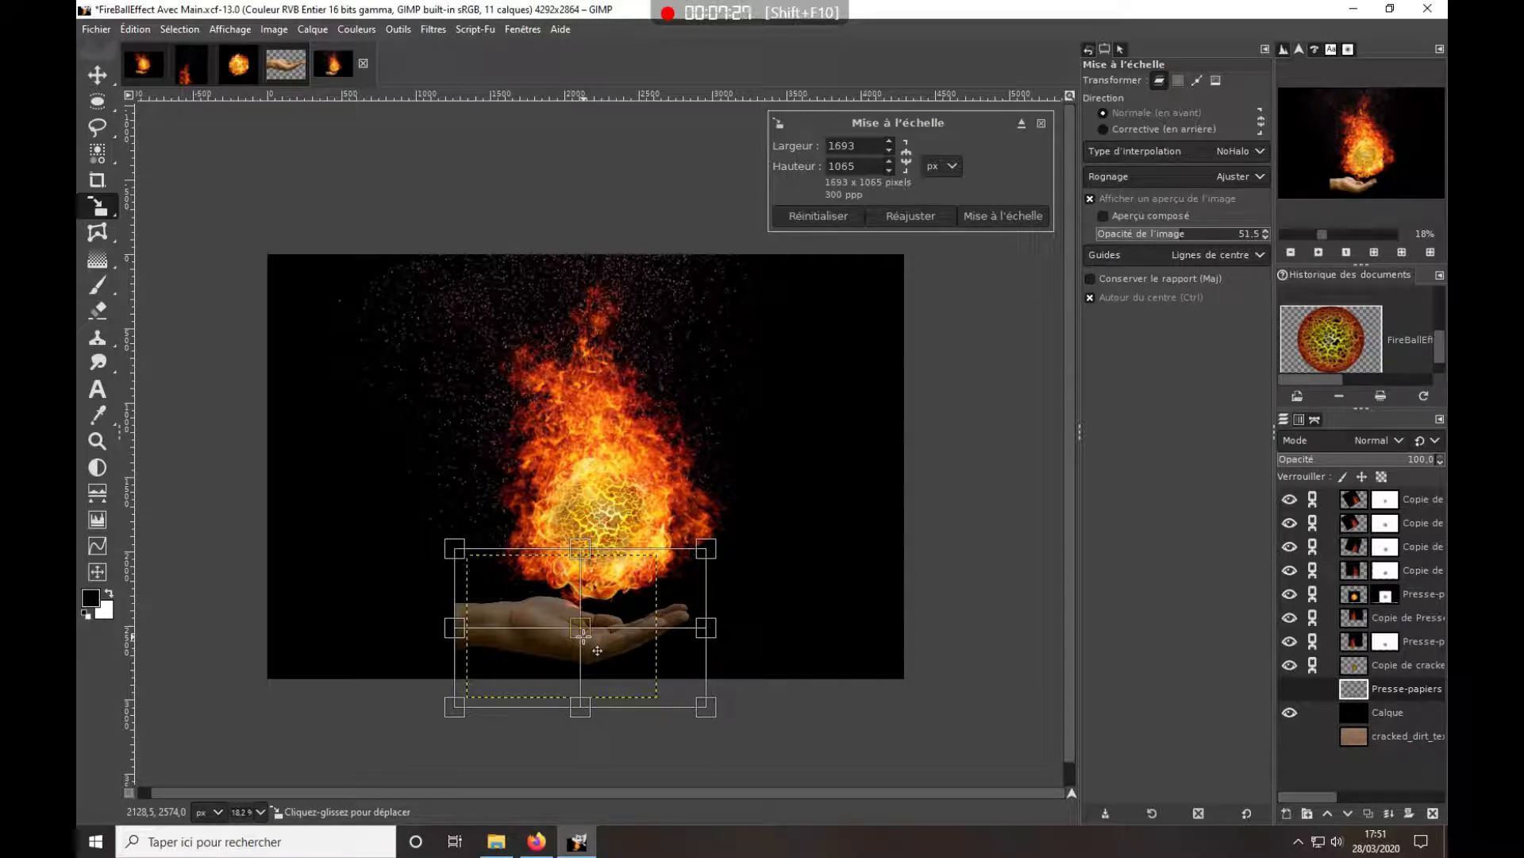
left_click(1020, 216)
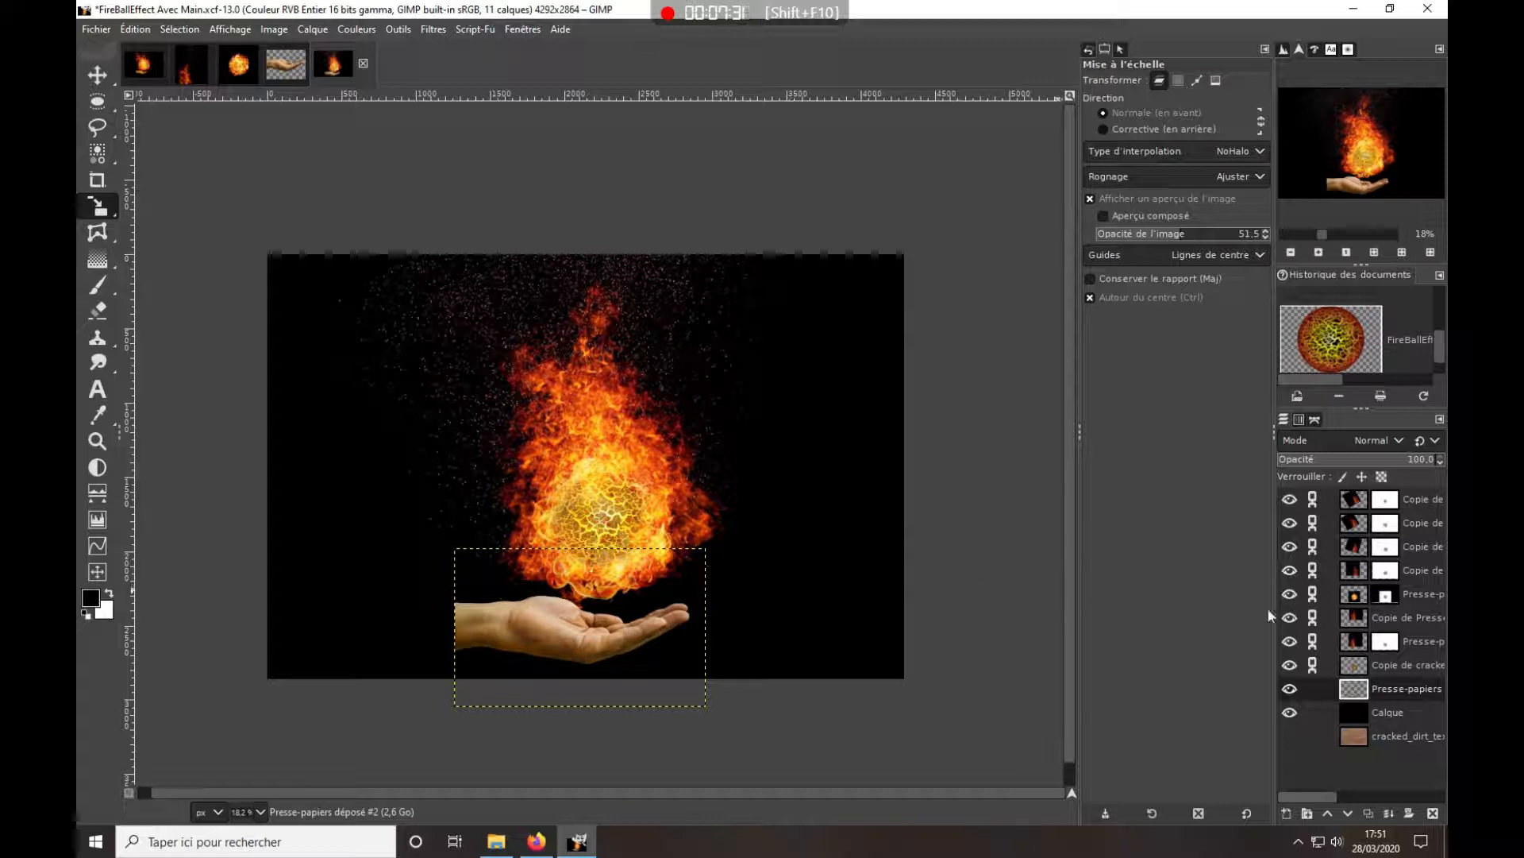
left_click(1364, 663)
left_click(608, 517)
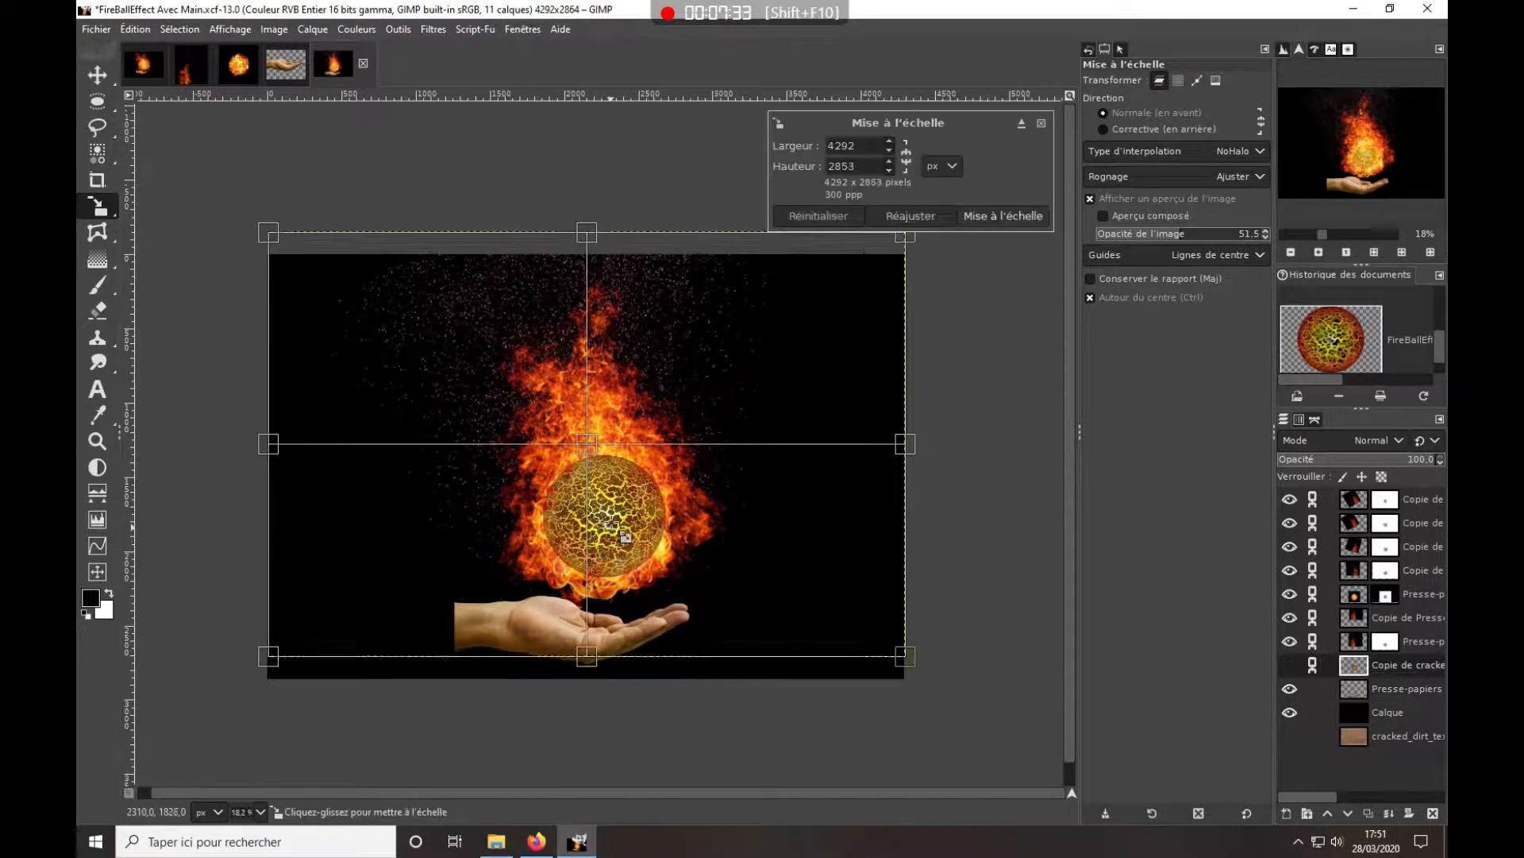
left_click(819, 215)
left_click(1041, 123)
Move the linked fireball layers slightly up and to the right above the palm
key("m")
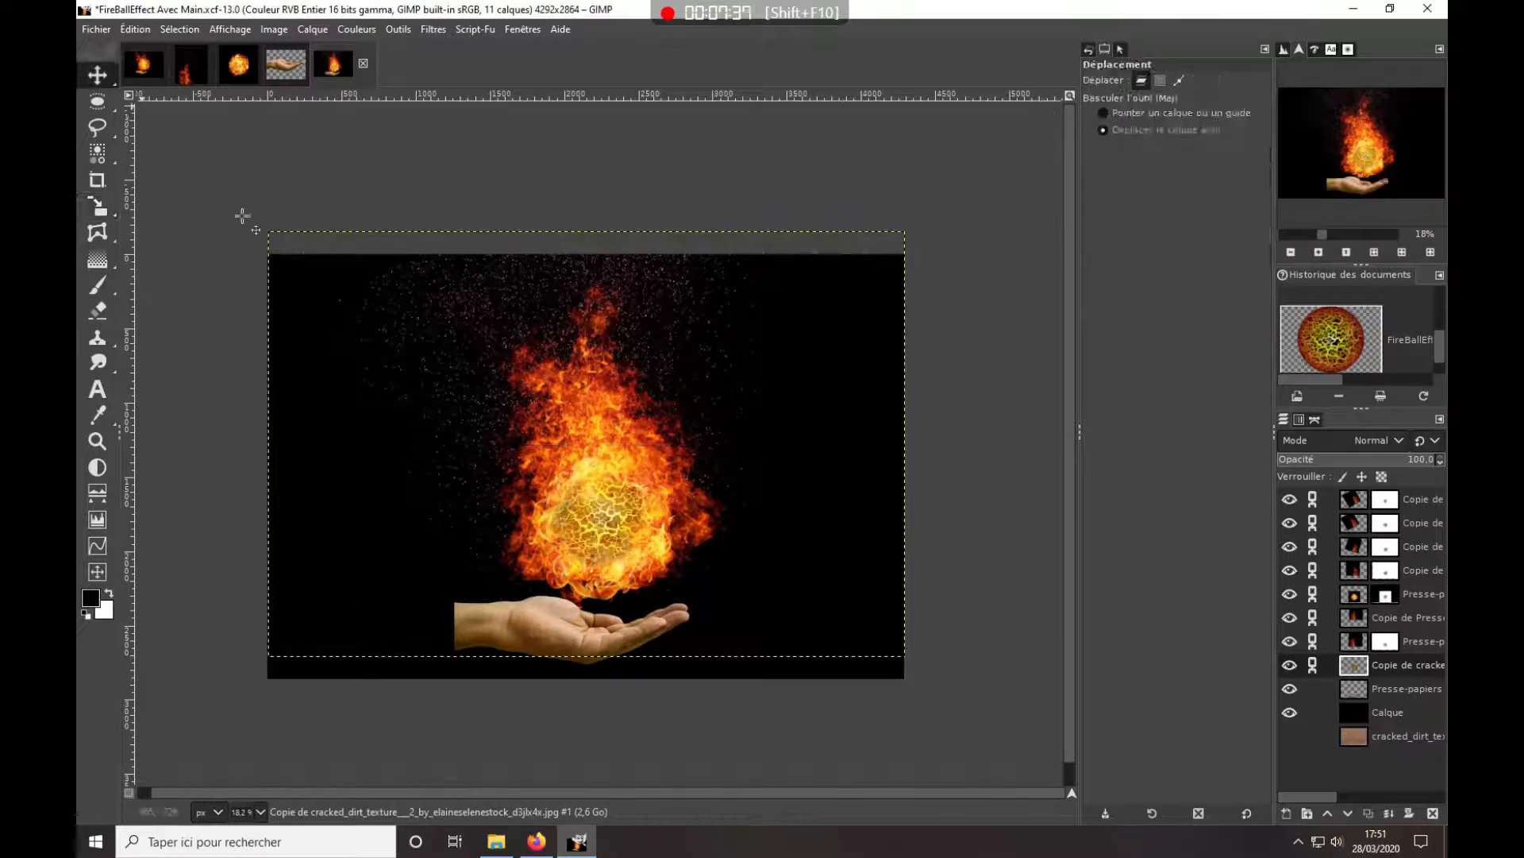
left_click_drag(646, 541, 656, 536)
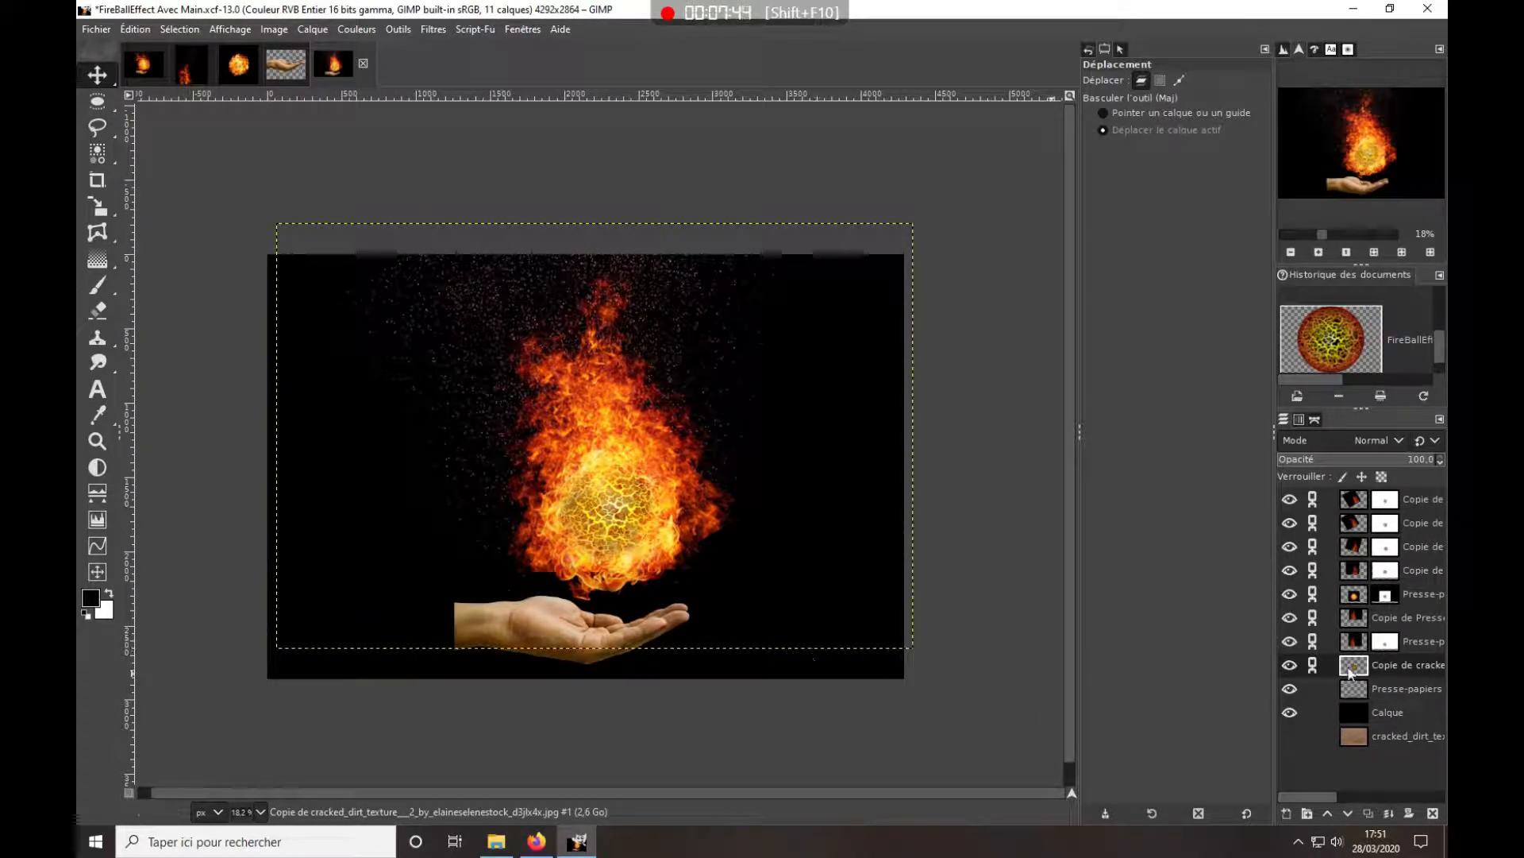
Create a new 4292 × 2864 px layer filled with transparency directly above the hand layer
left_click(1361, 688)
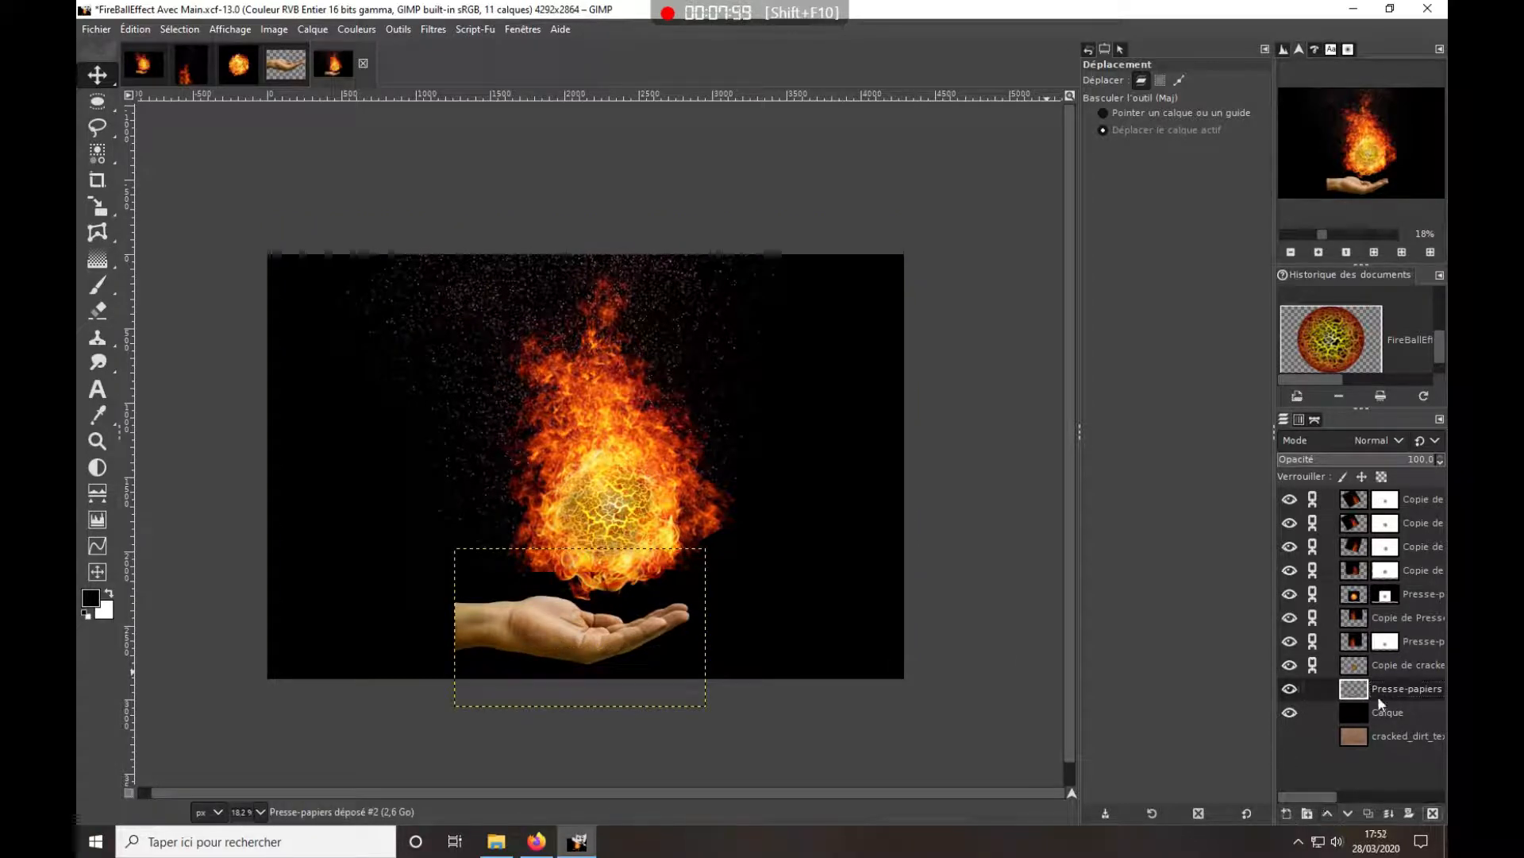
left_click(1287, 814)
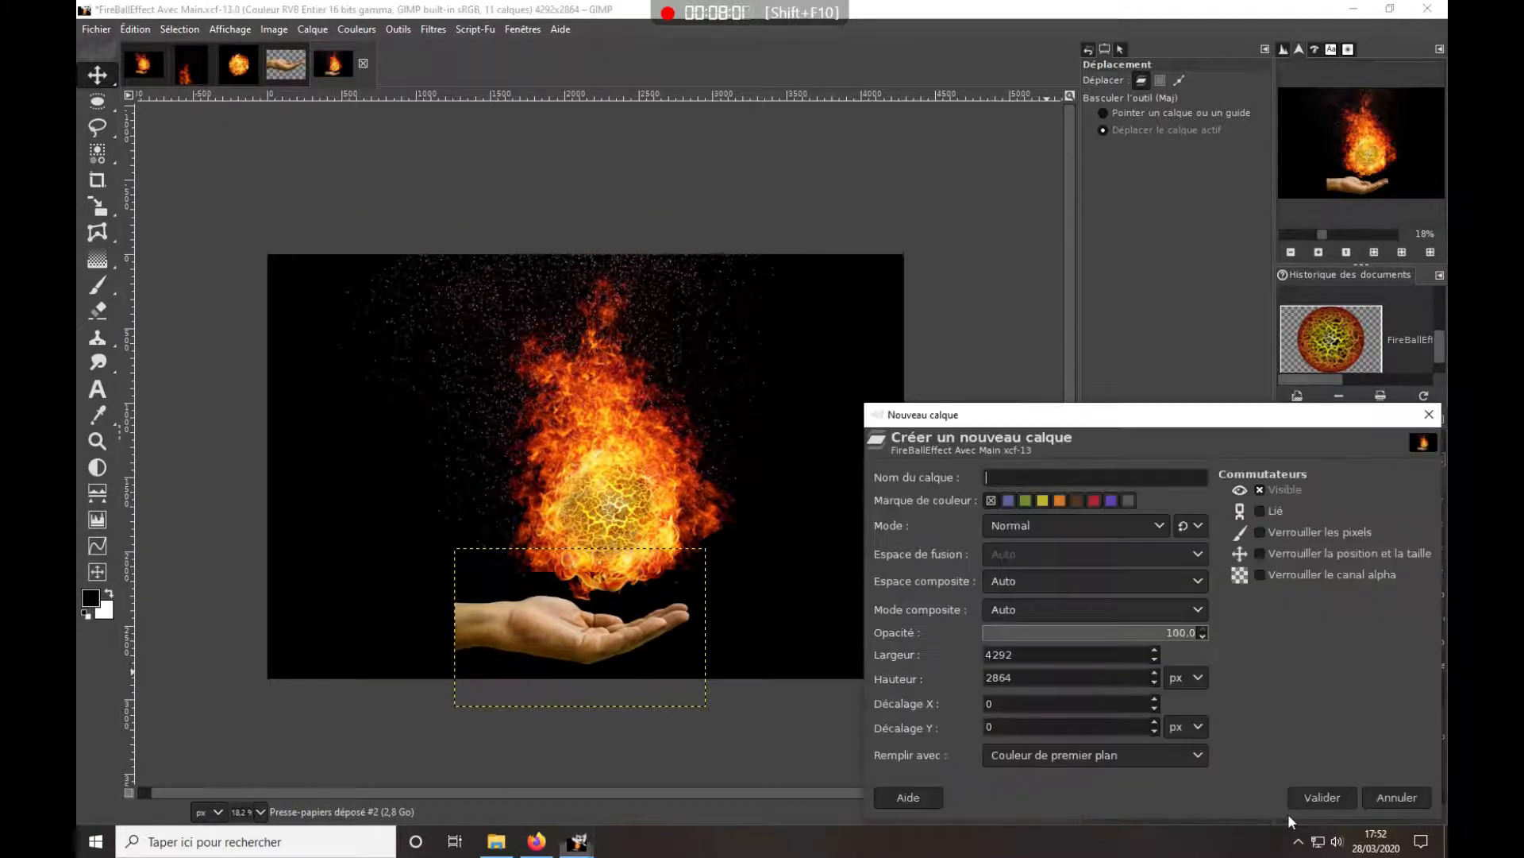
left_click(1167, 754)
left_click(1018, 818)
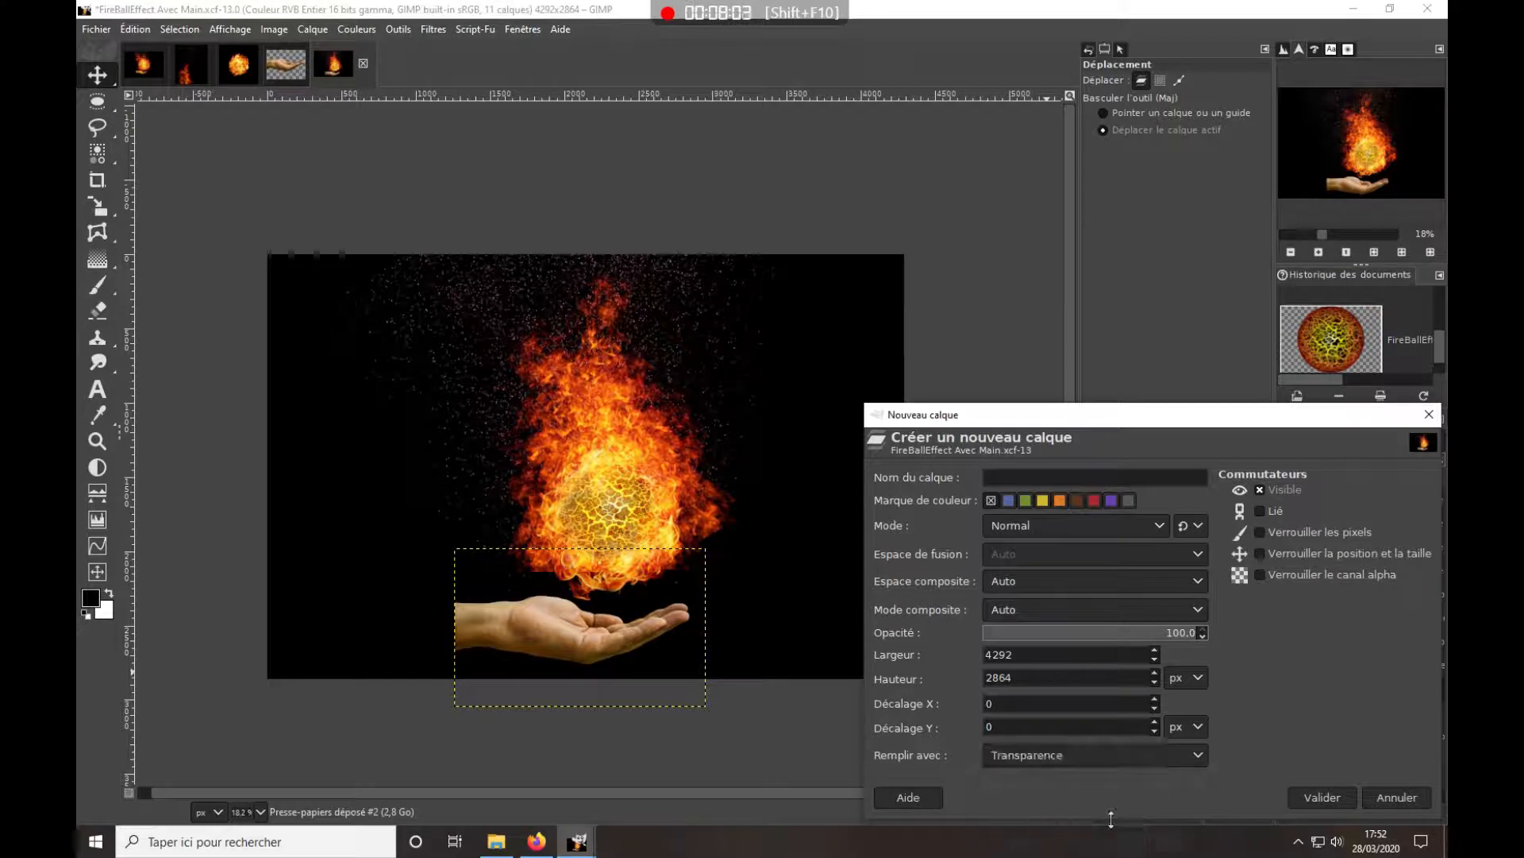
left_click(1339, 797)
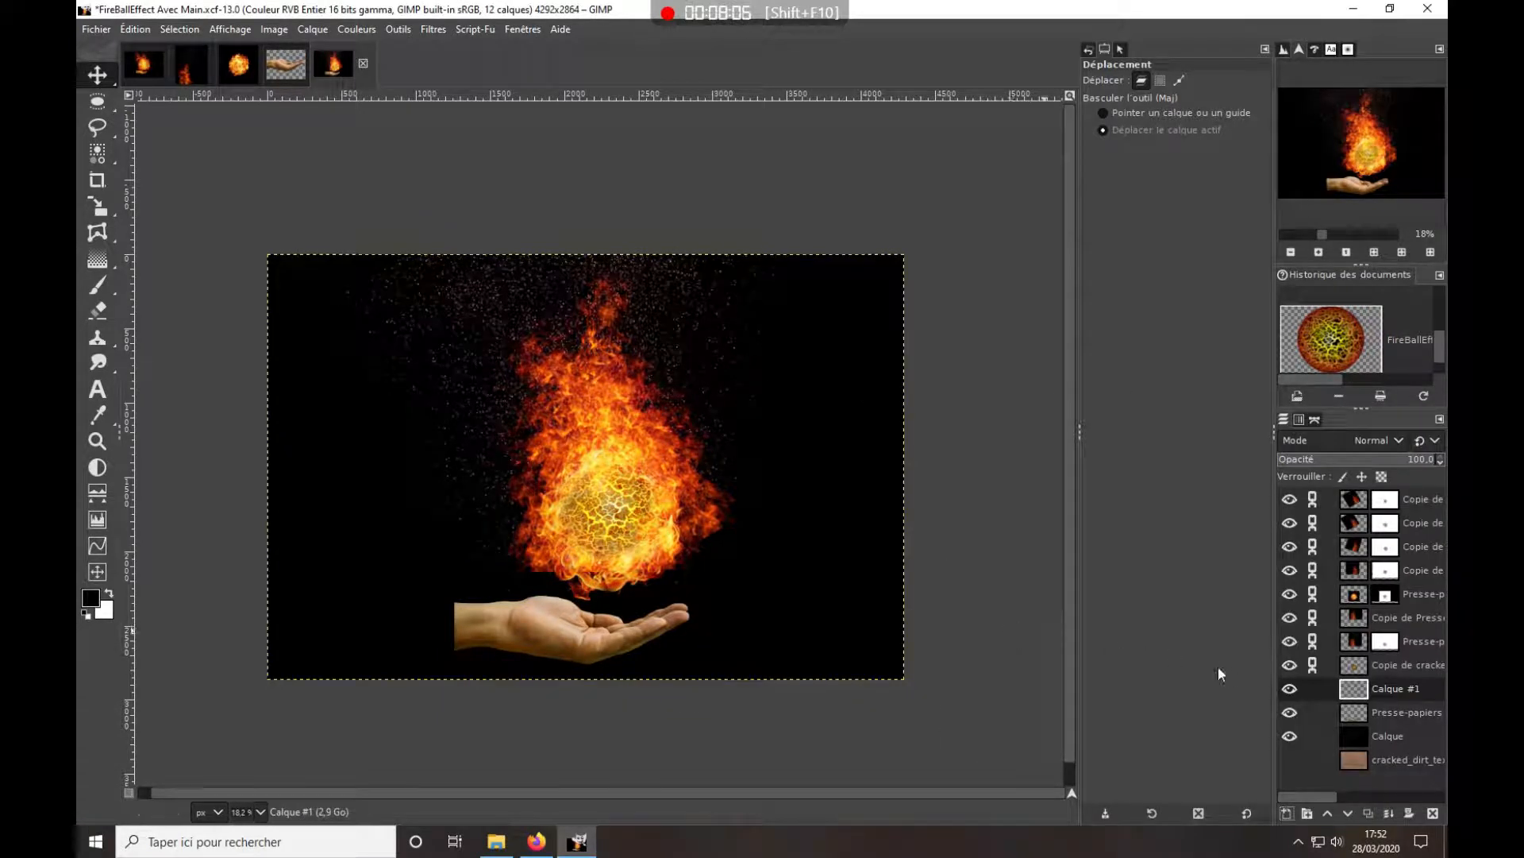
Set the foreground colour to the orange bd6616
left_click(94, 601)
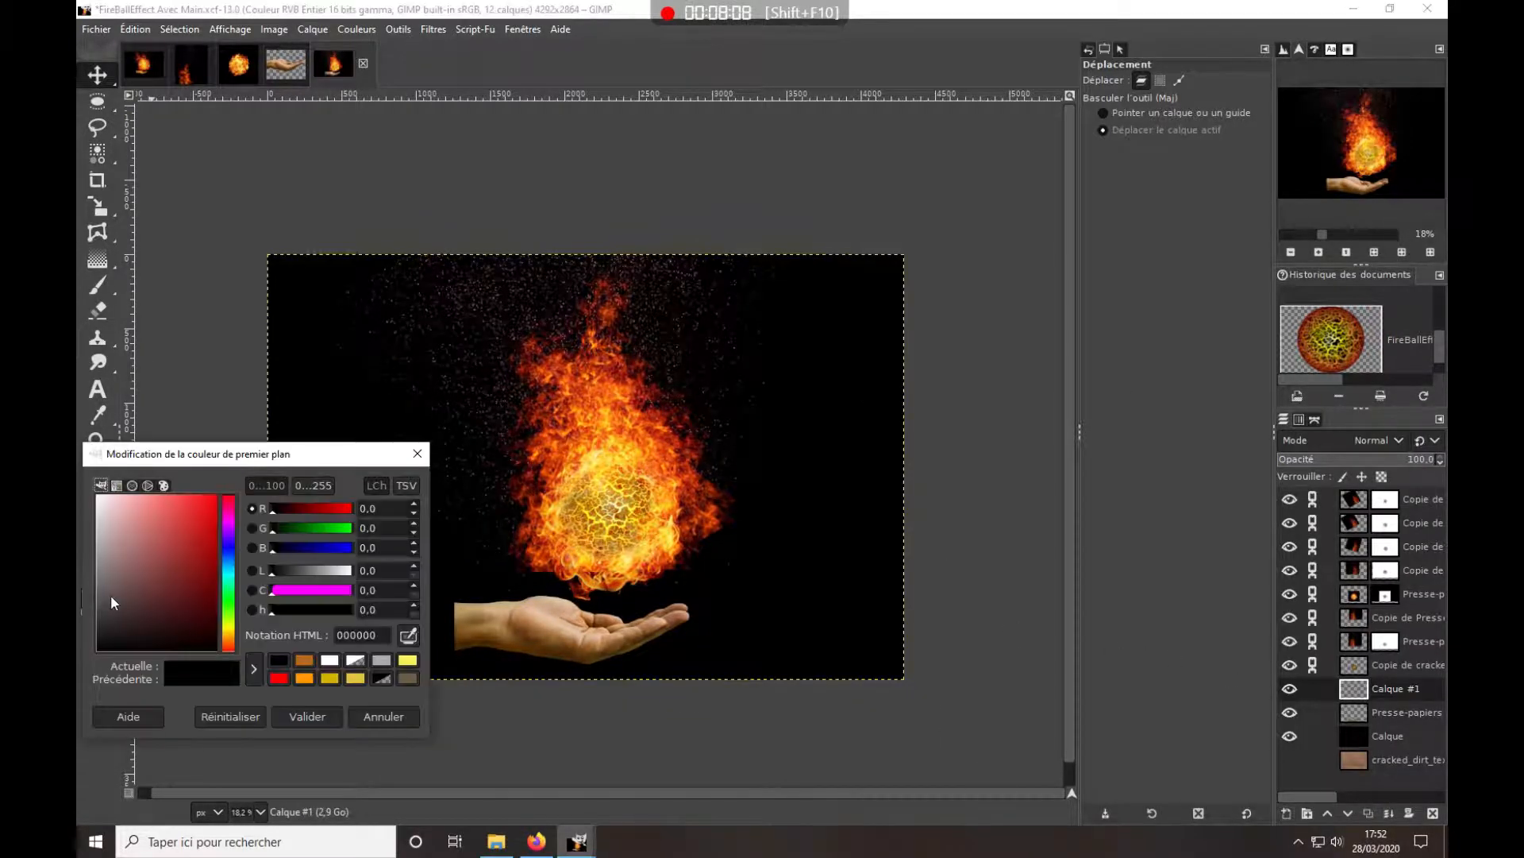
left_click(305, 662)
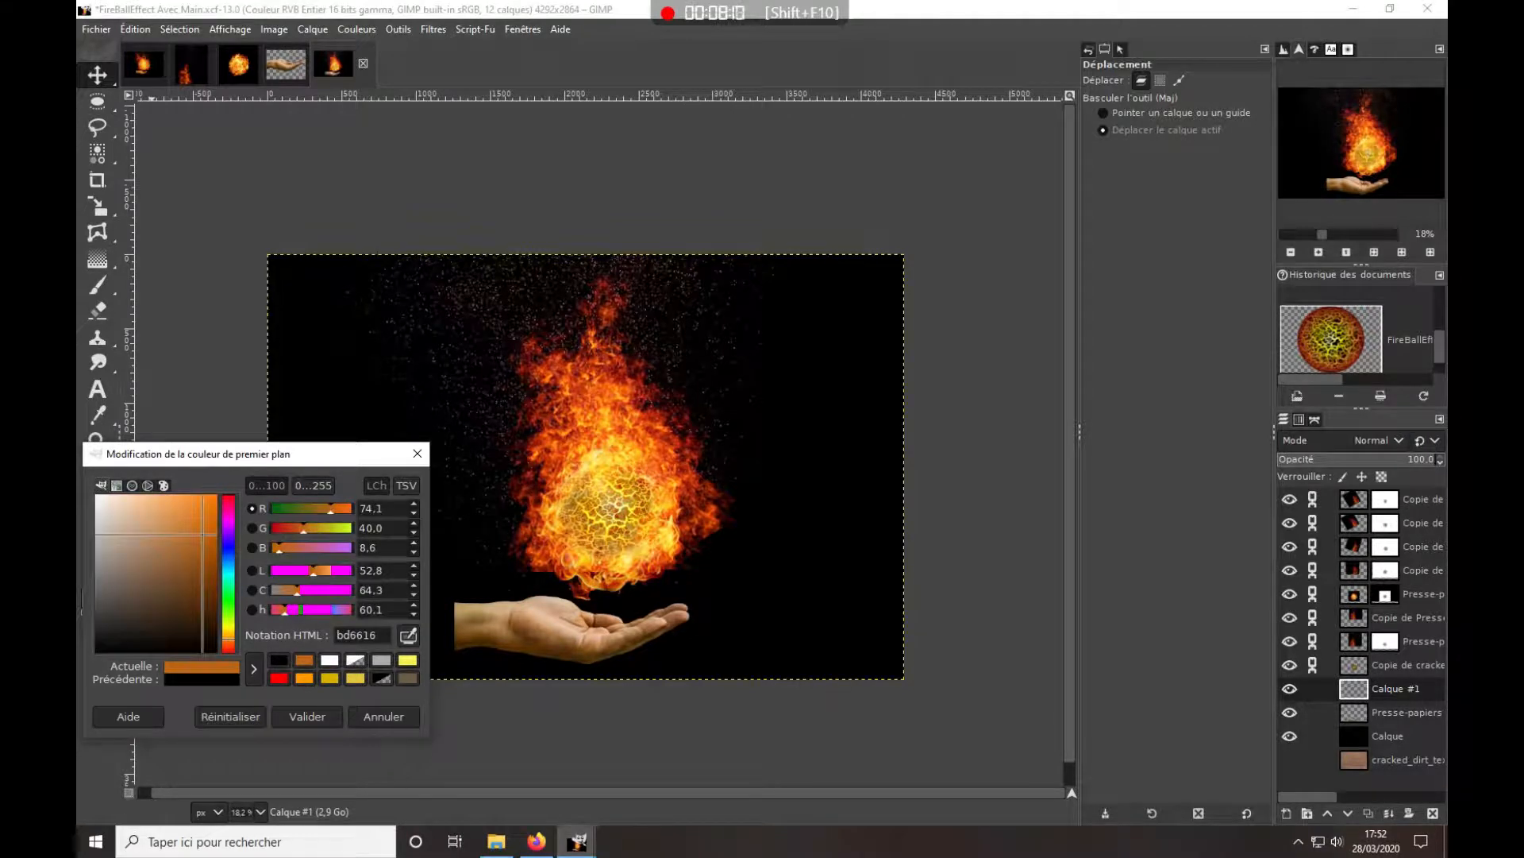
left_click(301, 715)
Set the Paintbrush to 100 opacity and enlarge its 2. Hardness 025 brush to size 254
left_click(97, 284)
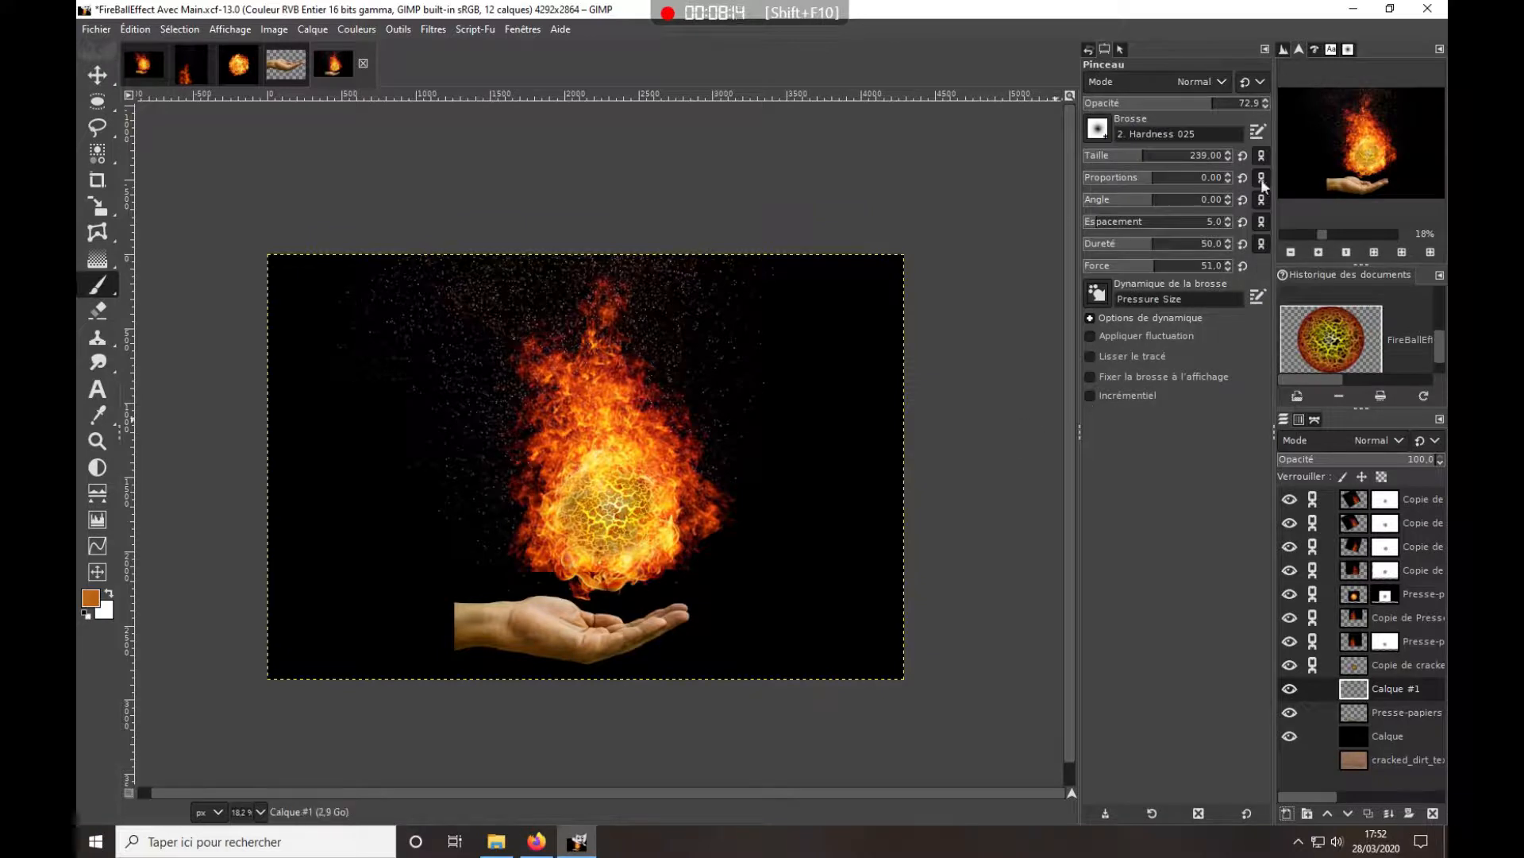
left_click_drag(1209, 106, 1266, 103)
triple_click(1157, 134)
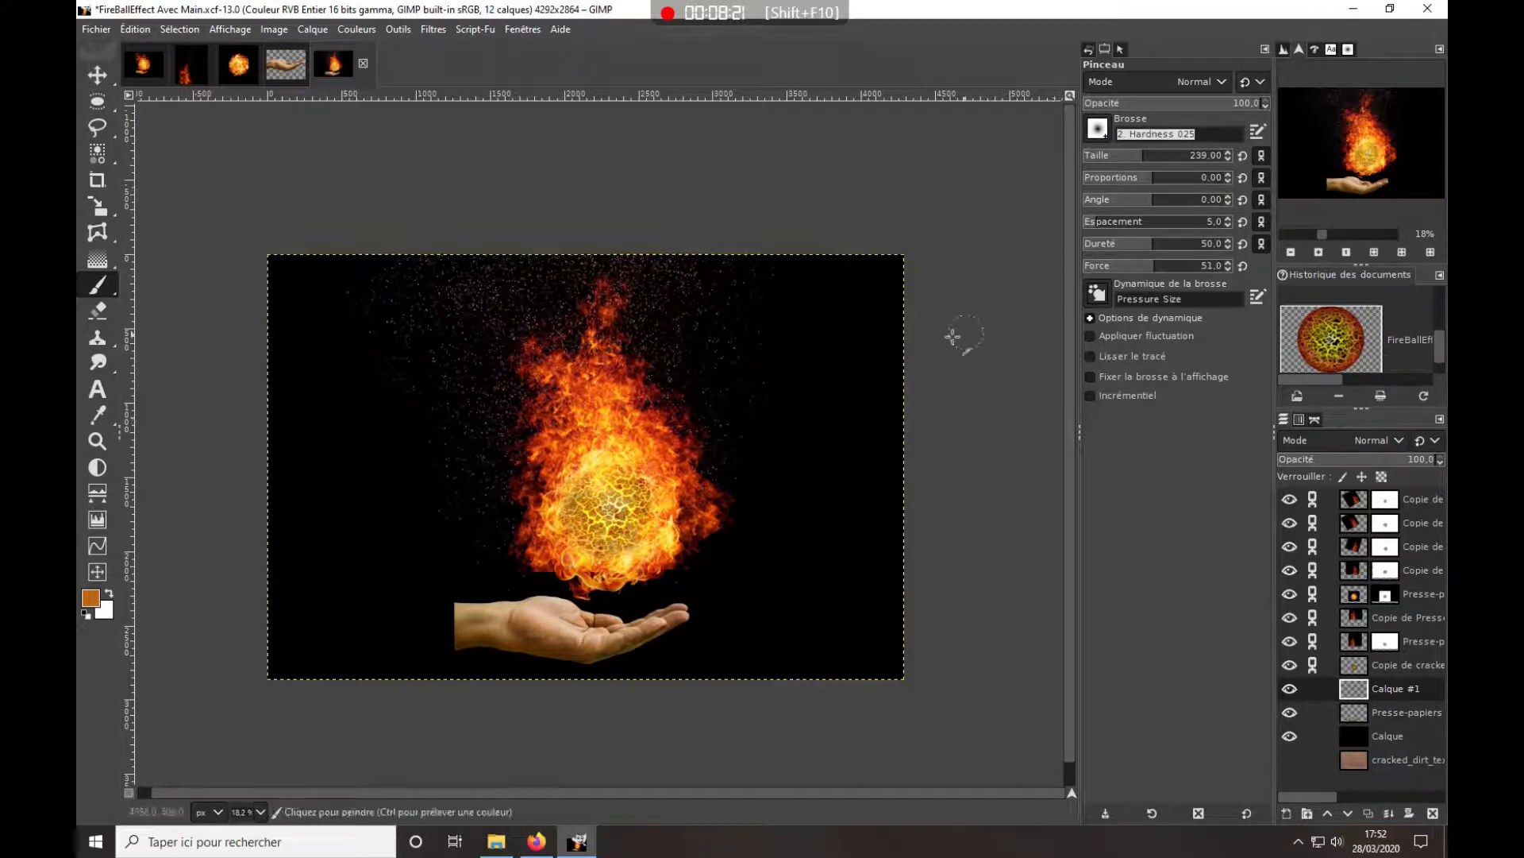
key("bracketright")
key("bracketright")
key("bracketright")
key("bracketright")
key("bracketright")
key("bracketright")
key("bracketright")
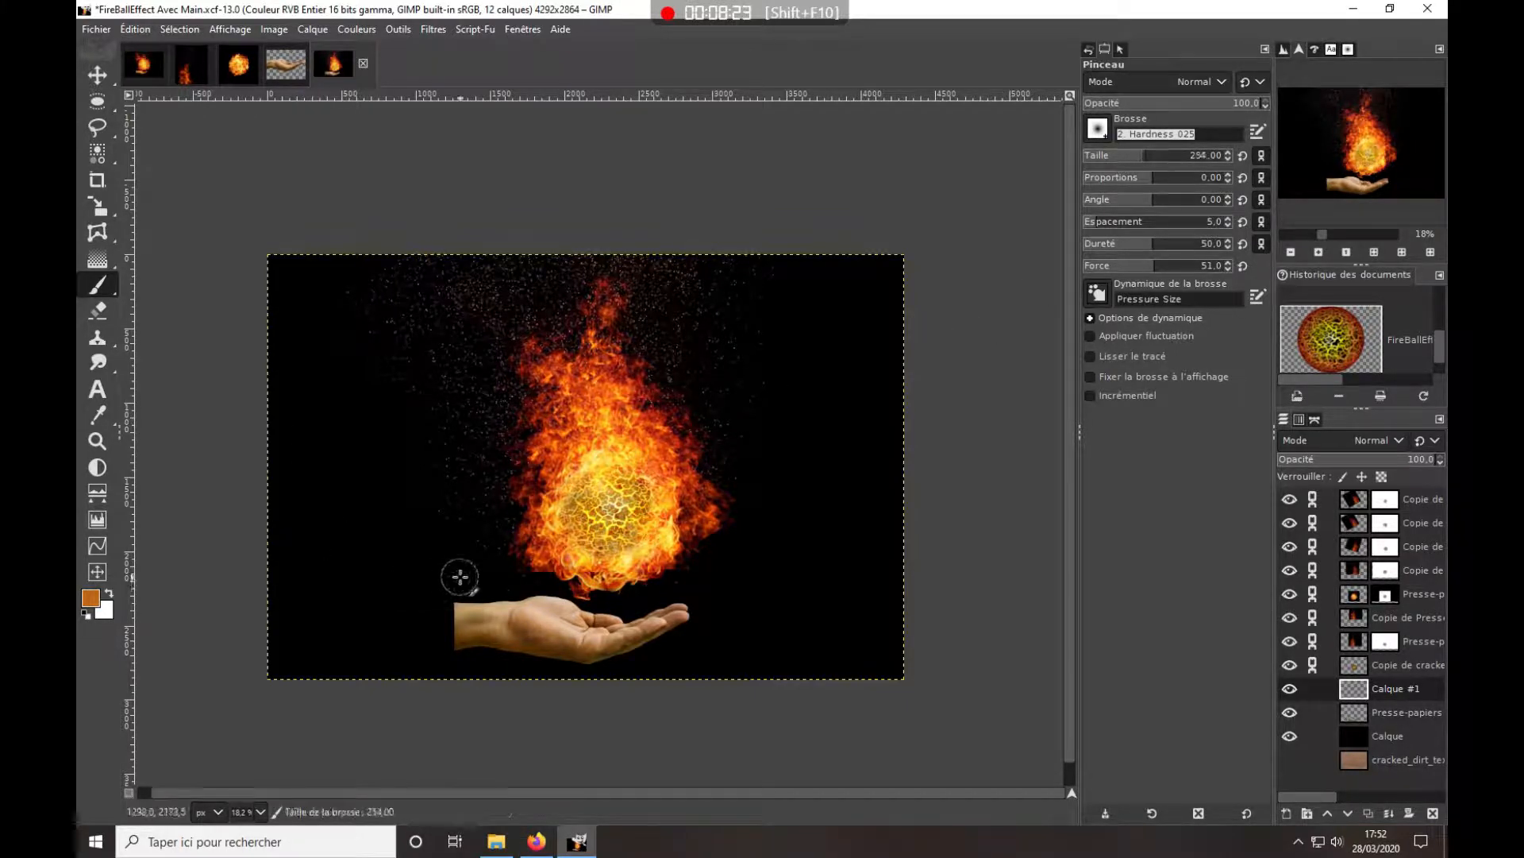
Enlarge the brush to size 359 and paint an orange dab over the upper edge of the wrist
key("bracketright")
left_click(1145, 157)
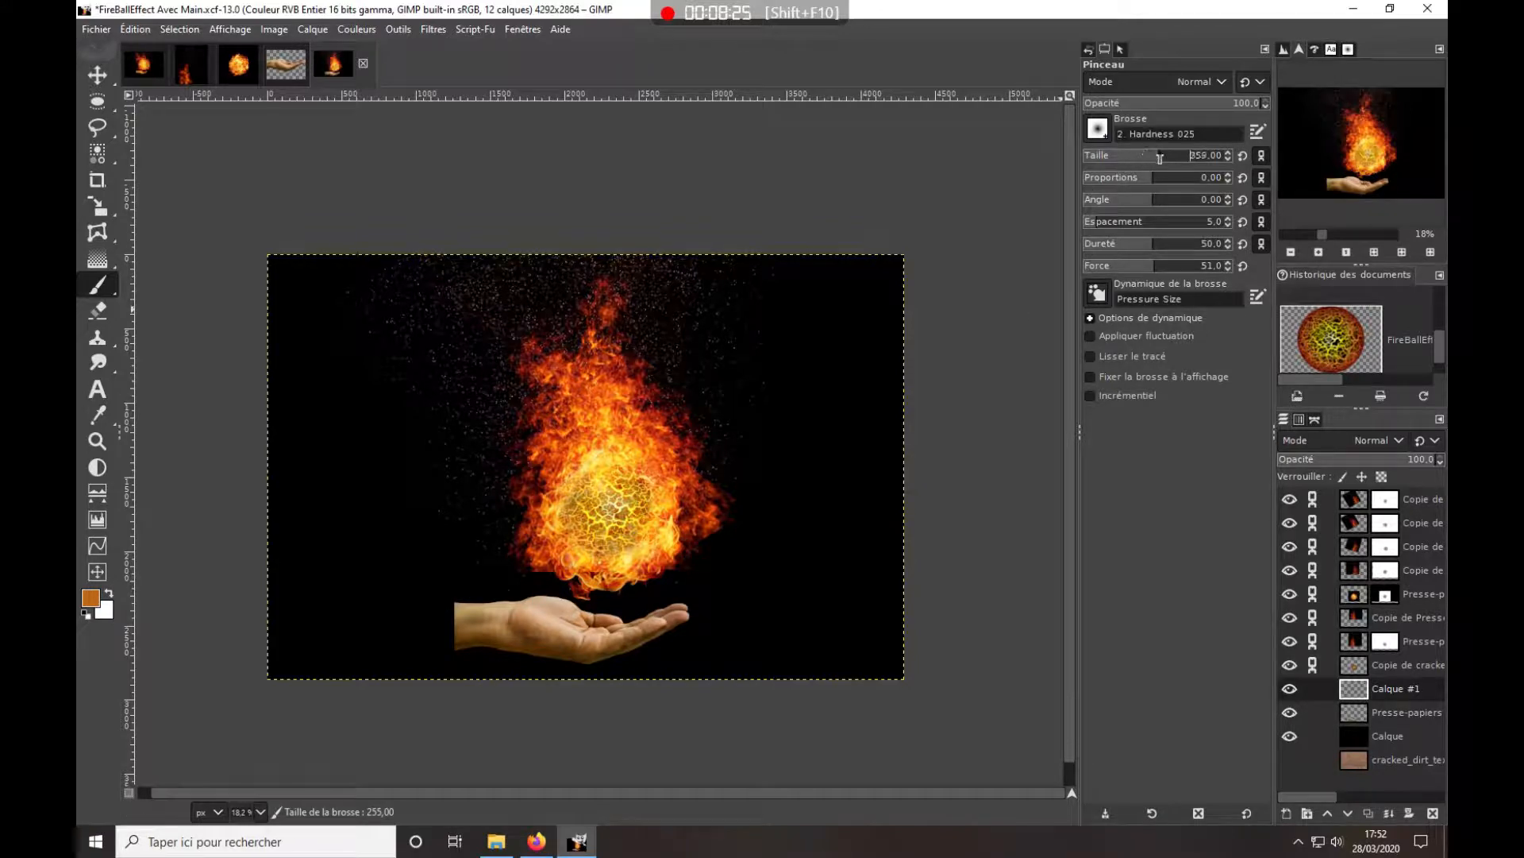
left_click(453, 592)
left_click_drag(453, 591, 458, 591)
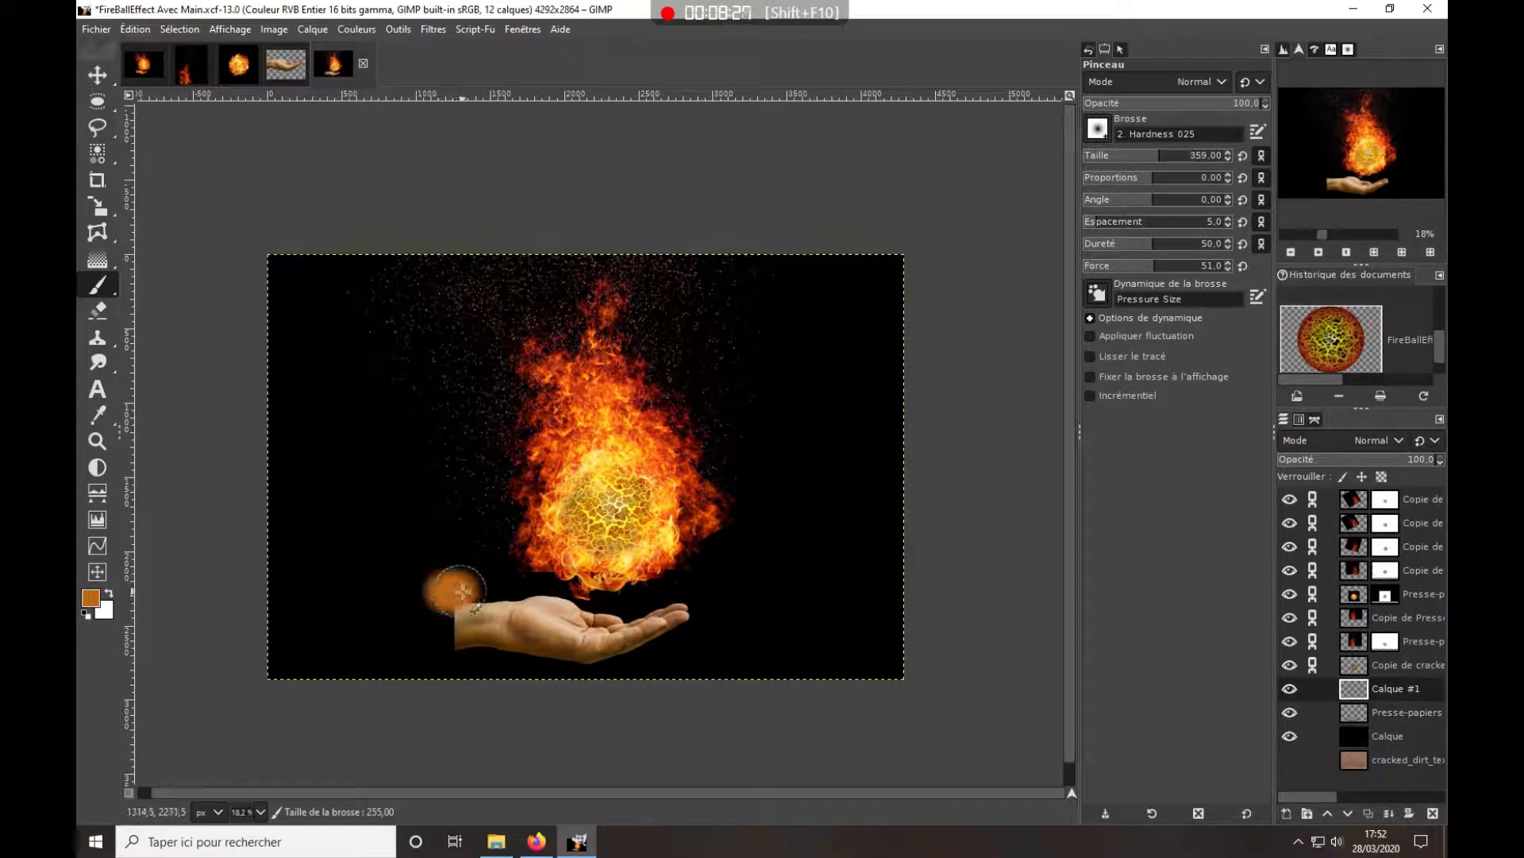
Set the new layer's blend mode to Superposer and paint orange light along the upper side of the hand and wrist
left_click(1400, 439)
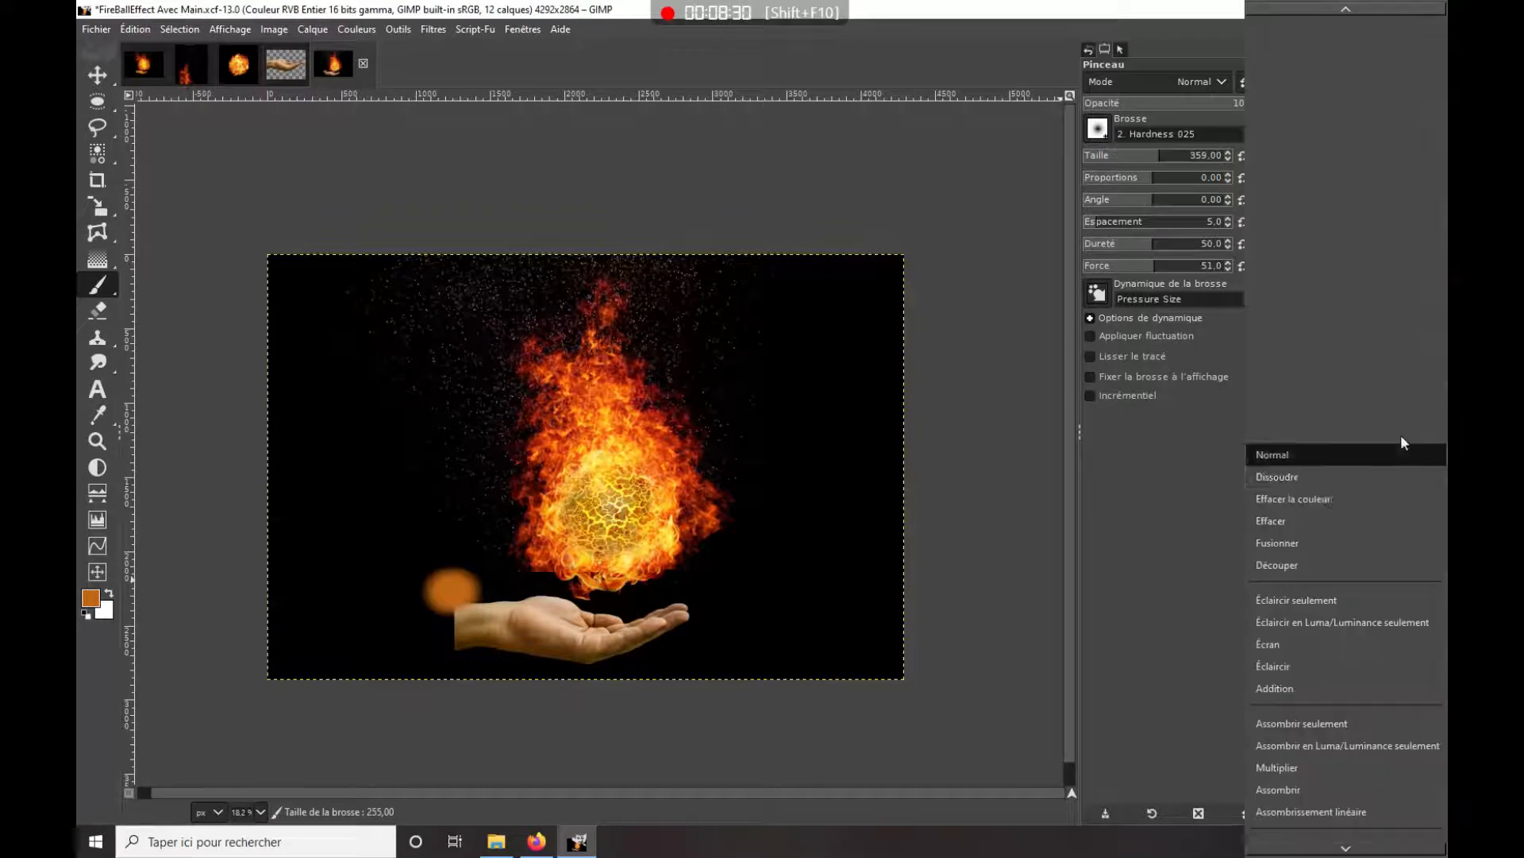
scroll(1298, 790, "down", 2)
left_click(1296, 792)
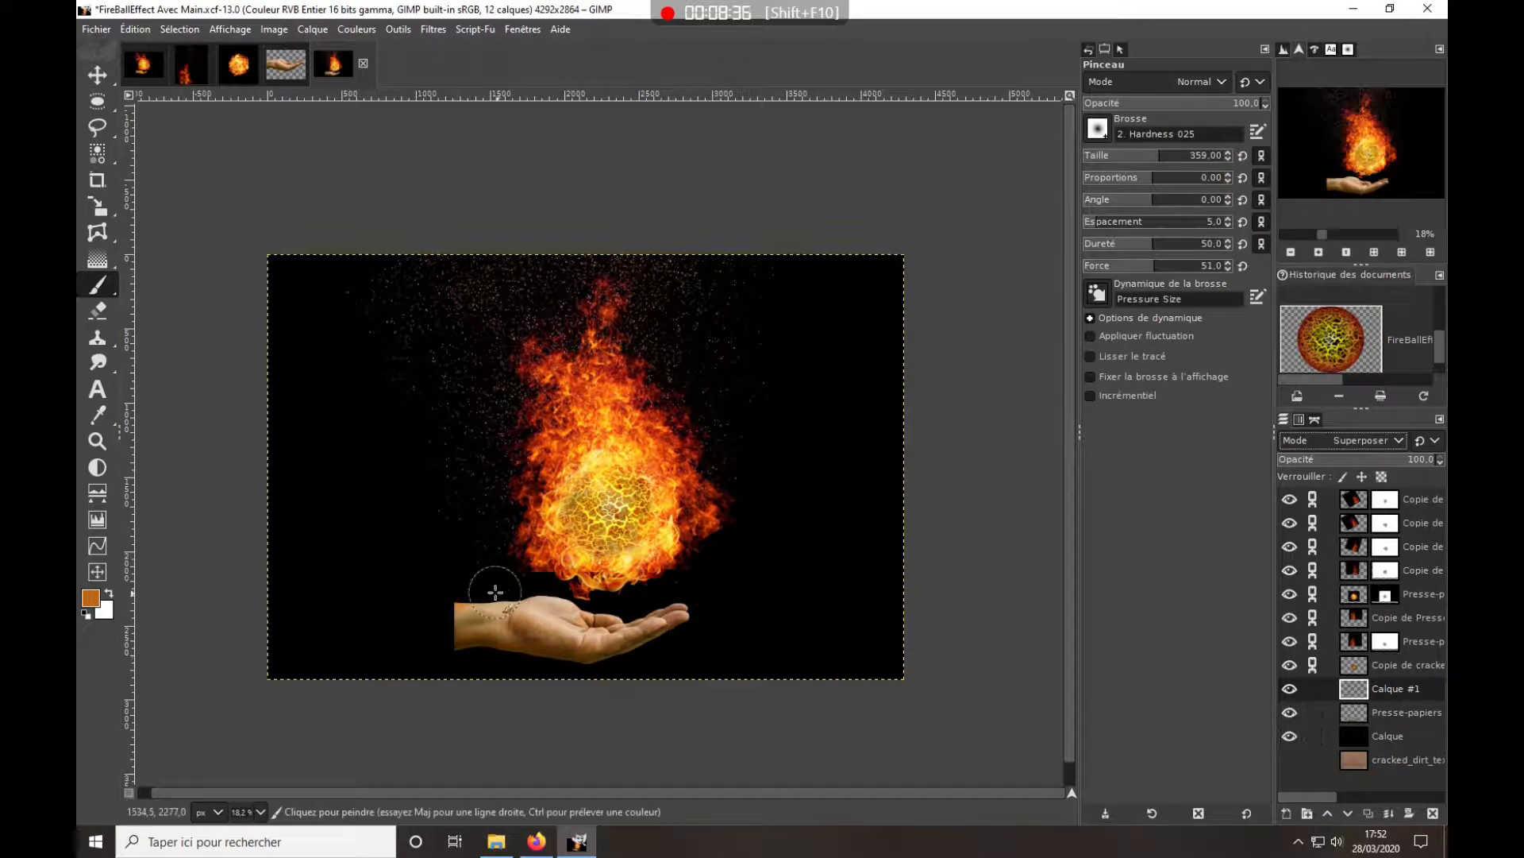
mouse_move(494, 596)
left_mouse_down()
mouse_move(633, 609)
mouse_move(684, 589)
mouse_move(612, 606)
mouse_move(426, 598)
left_mouse_up()
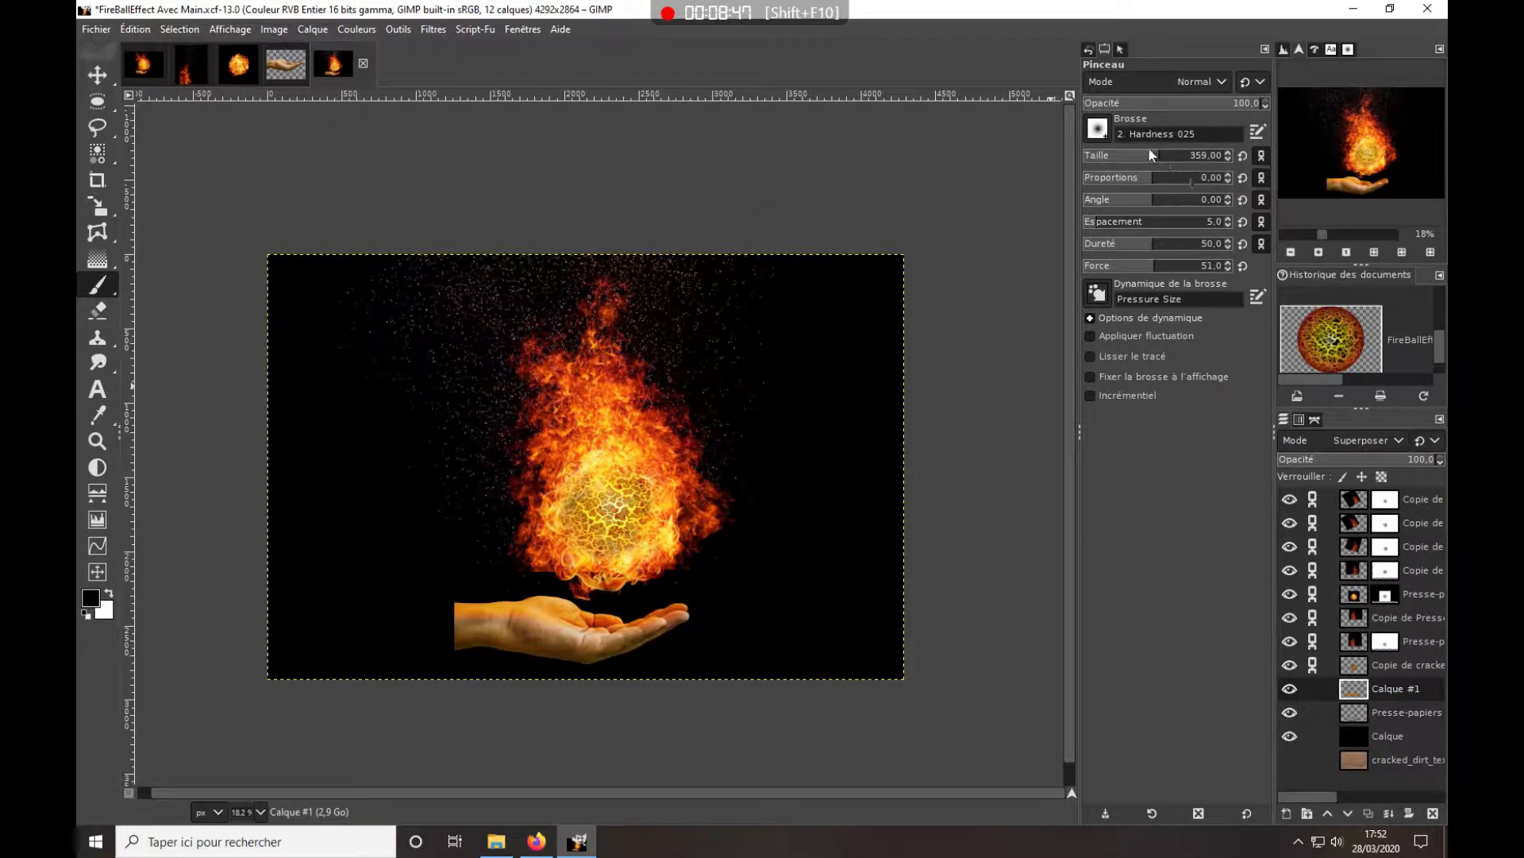
Set the brush to size 168 and opacity 53.7, and paint black shading along the underside of the wrist and hand
left_click_drag(1150, 148, 1120, 157)
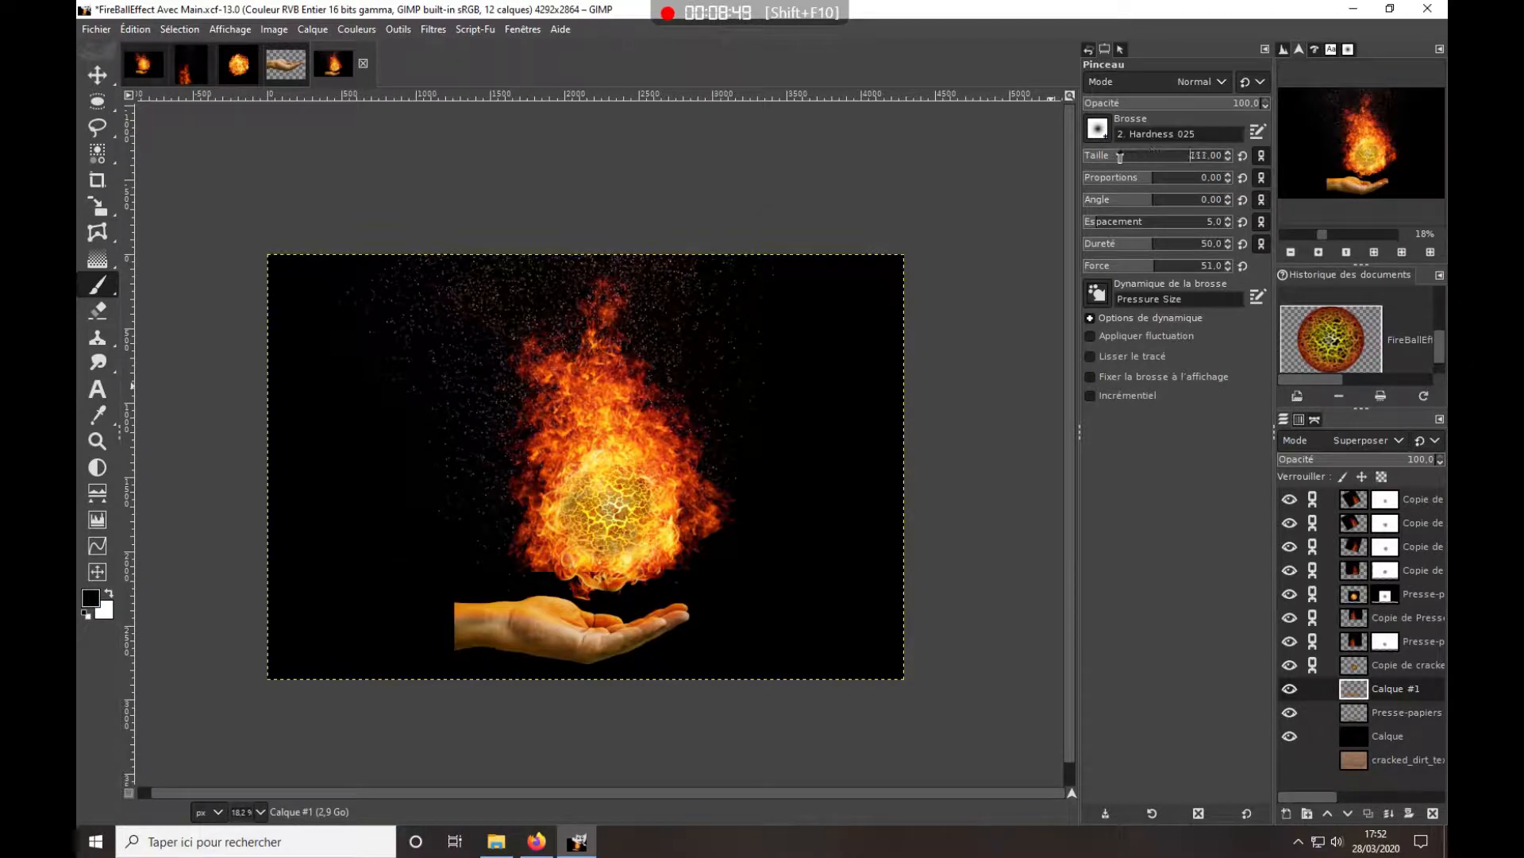
left_click(1179, 97)
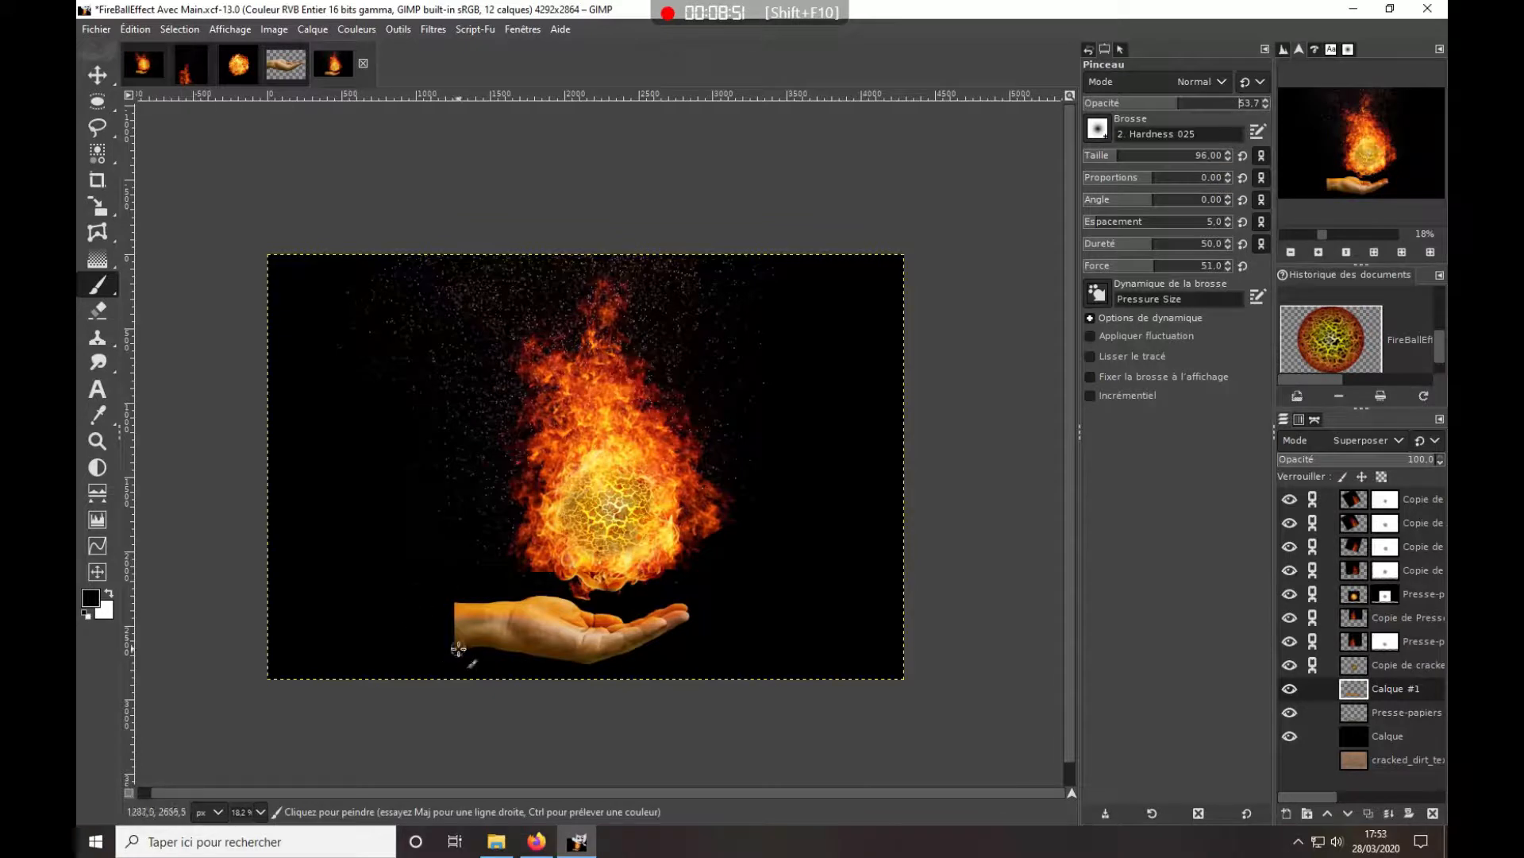
left_click(1131, 156)
left_click_drag(470, 648, 600, 655)
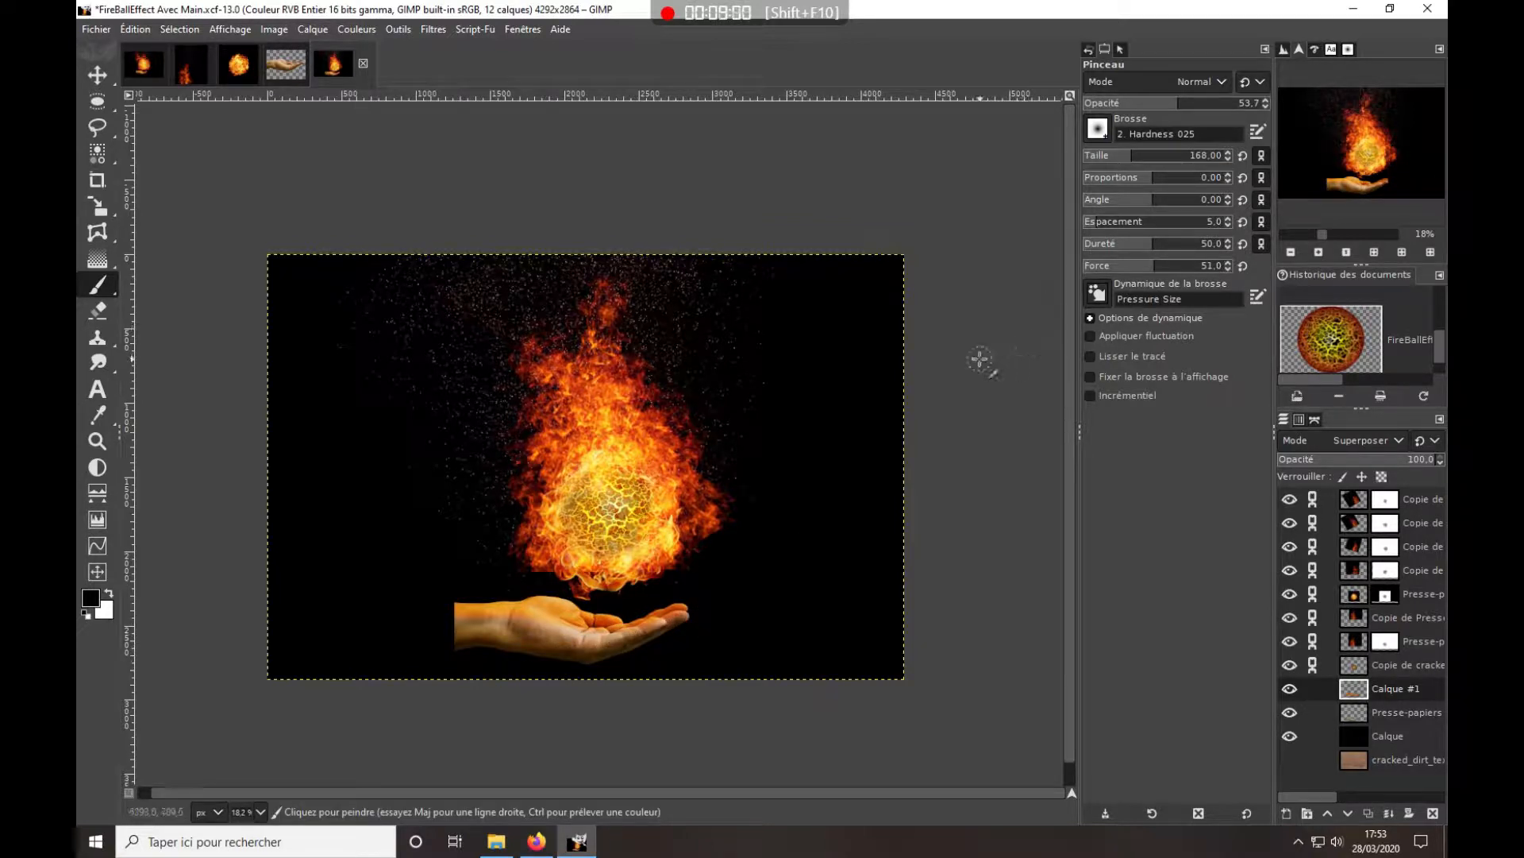
scroll(702, 555, "up", 2)
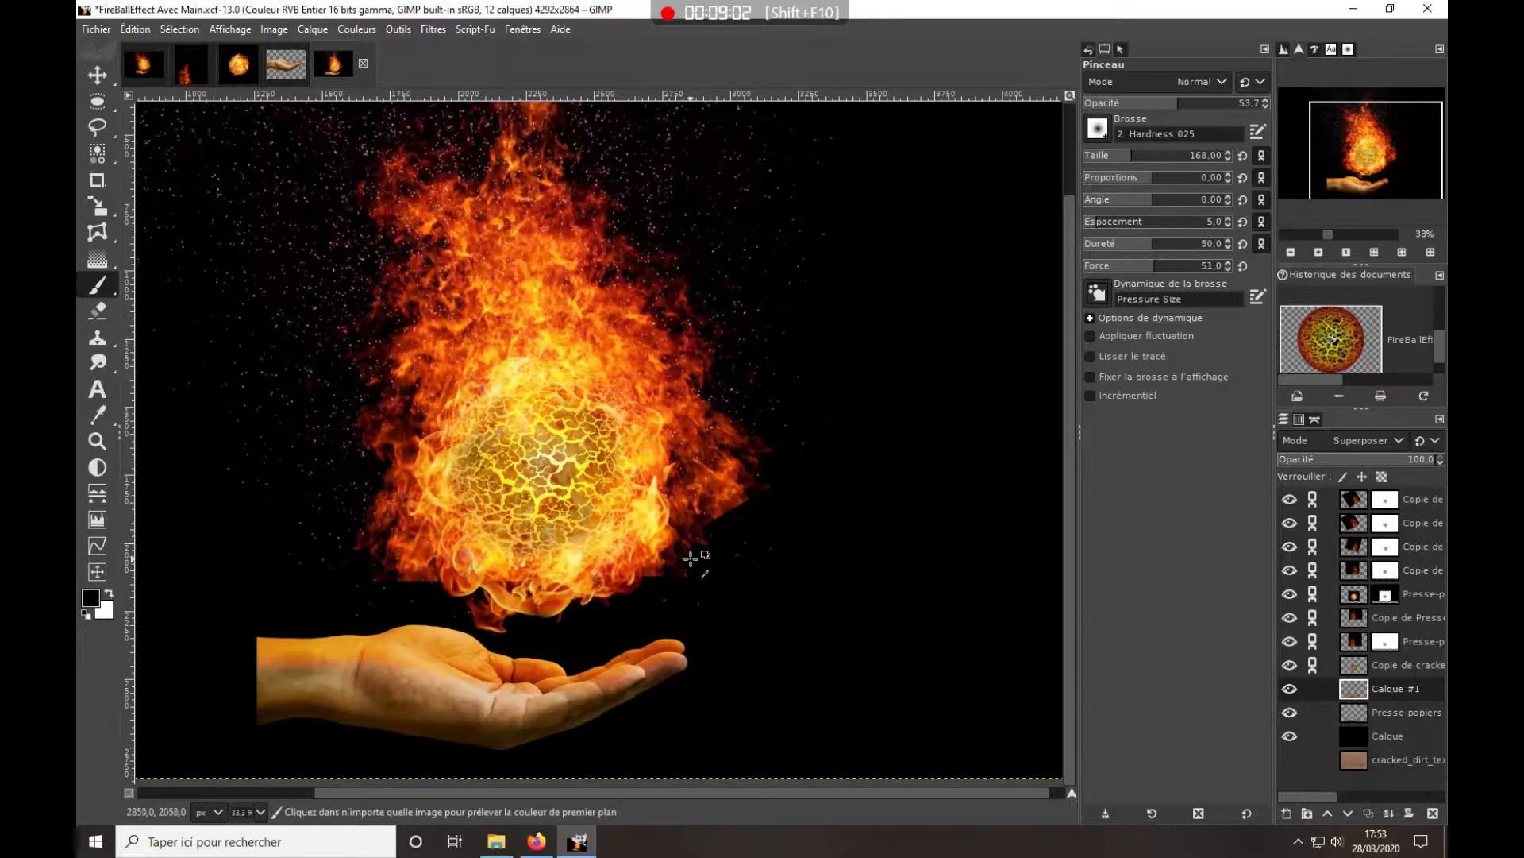
left_click_drag(268, 727, 509, 748)
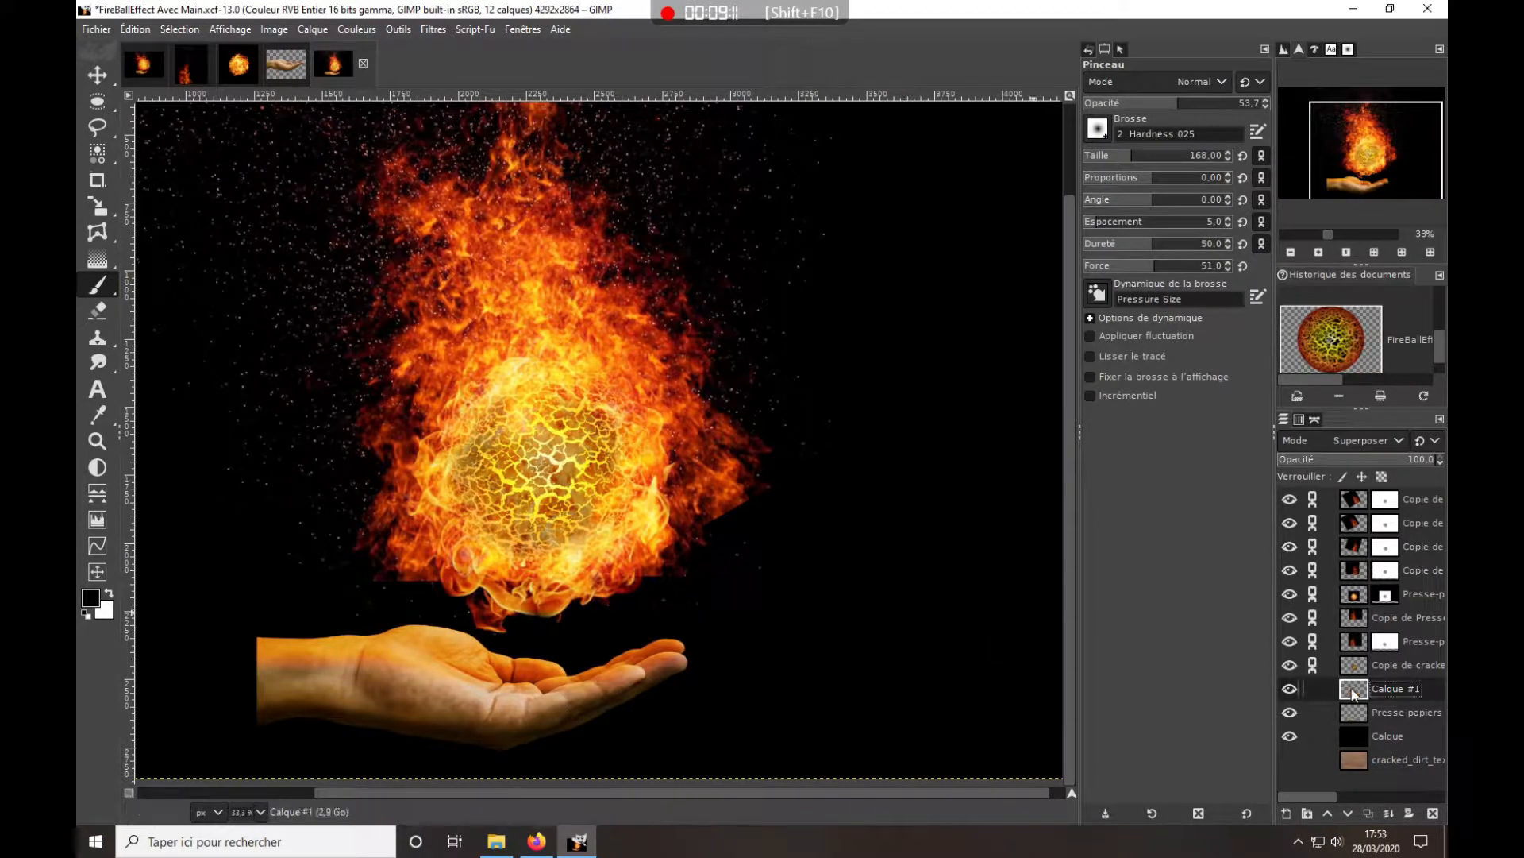
Apply a Gaussian blur of 12.25 in both X and Y to the painted light layer
left_click(440, 30)
mouse_move(492, 136)
left_click(706, 135)
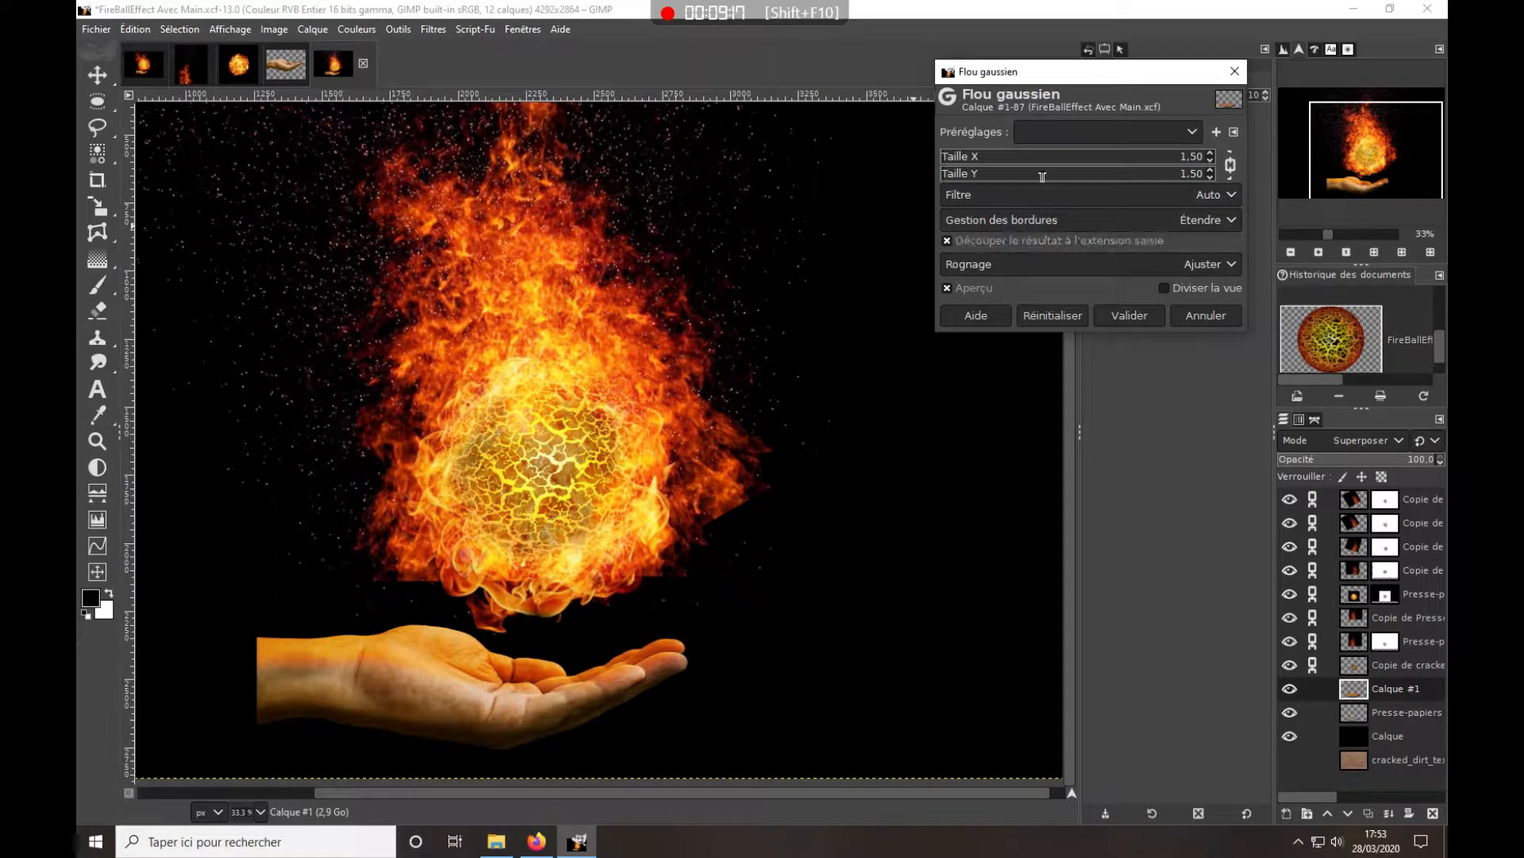
left_click_drag(979, 154, 972, 157)
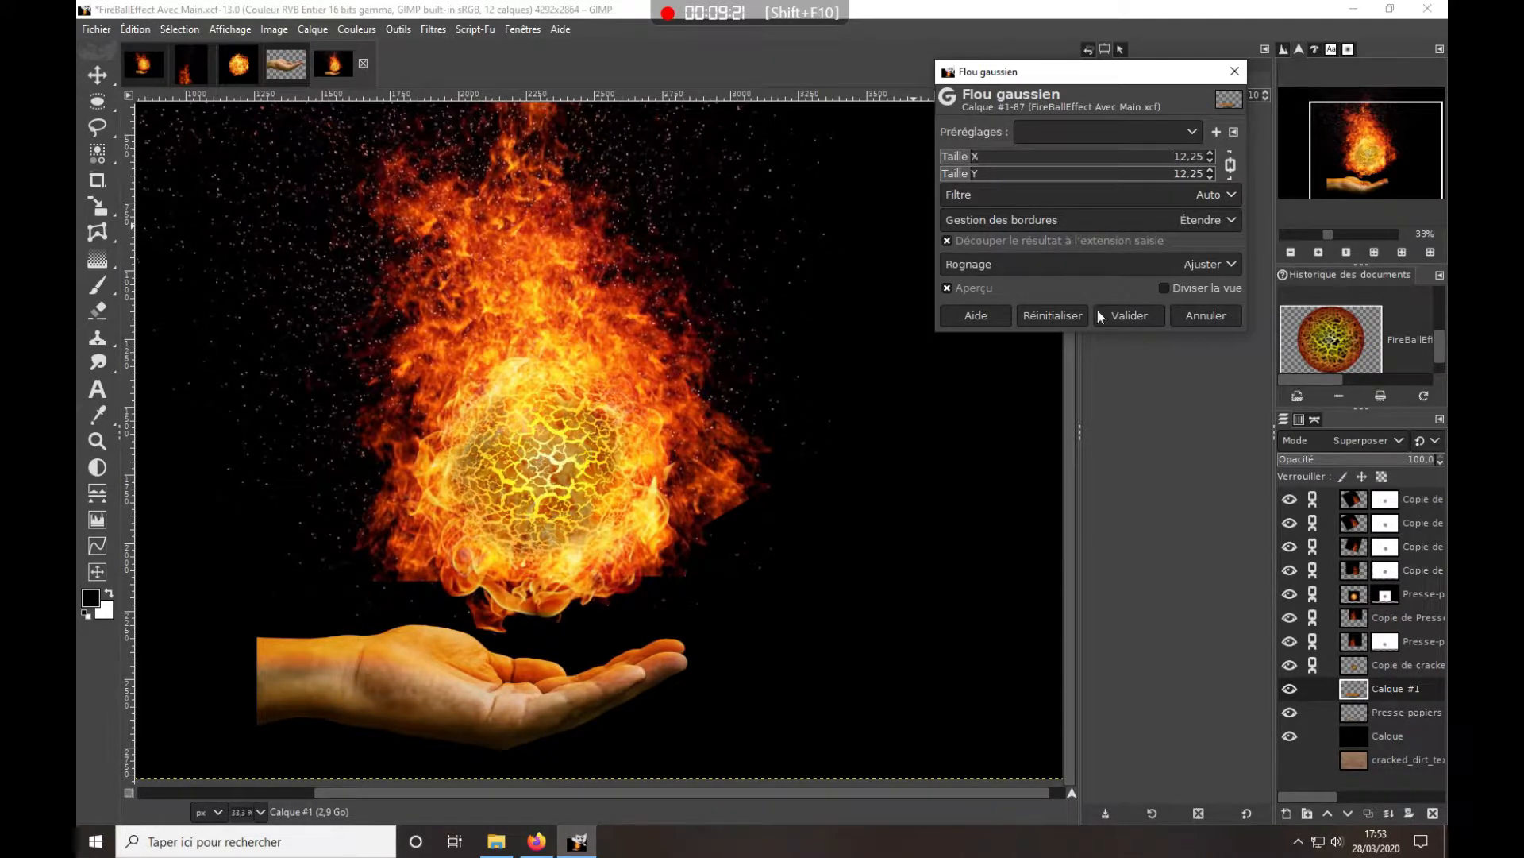
left_click(1125, 316)
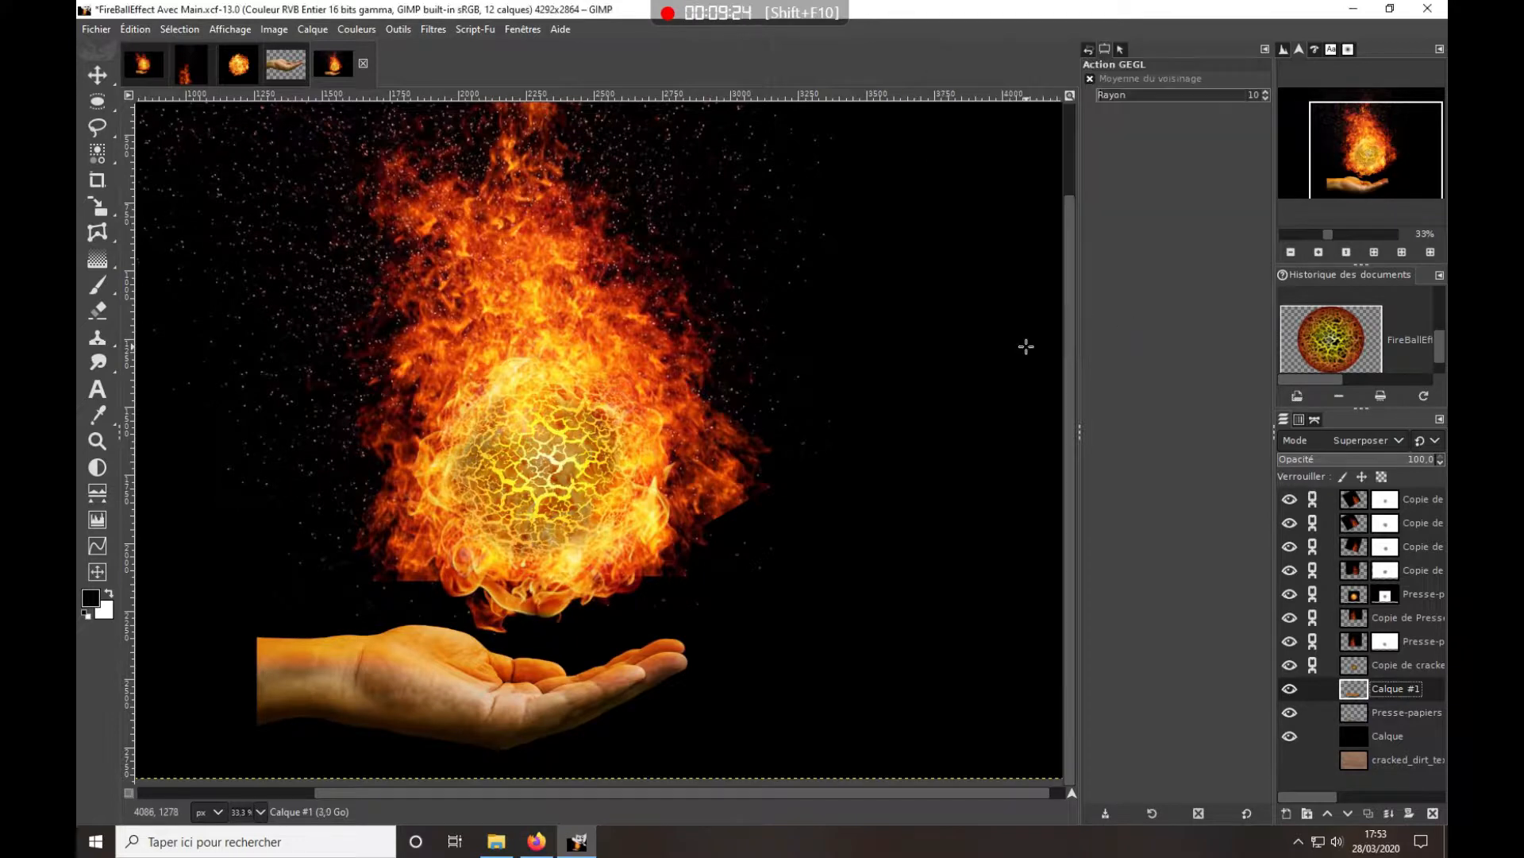
key("minus")
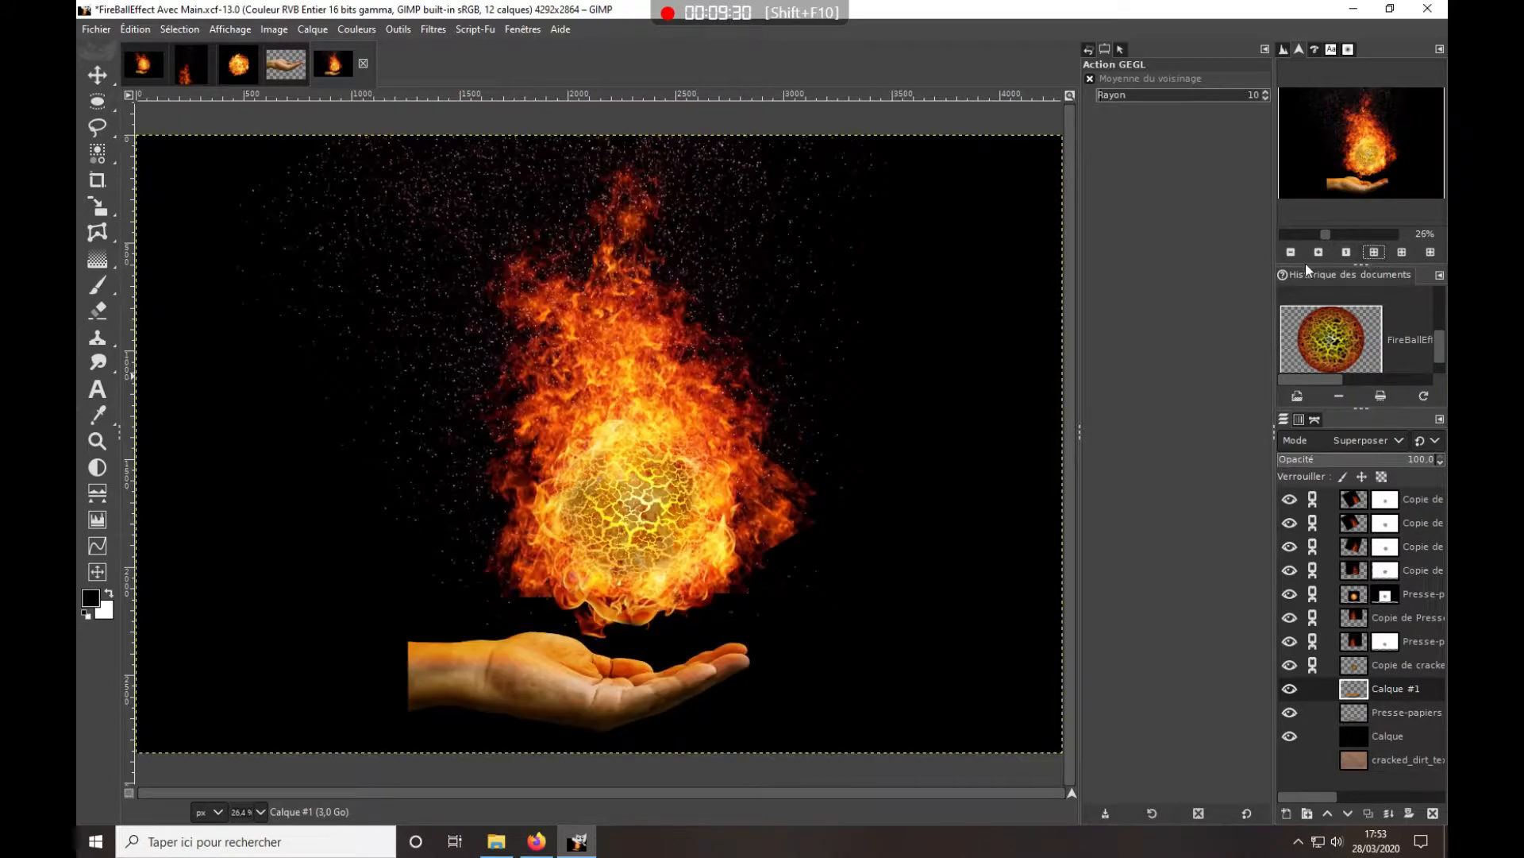
left_click(1291, 253)
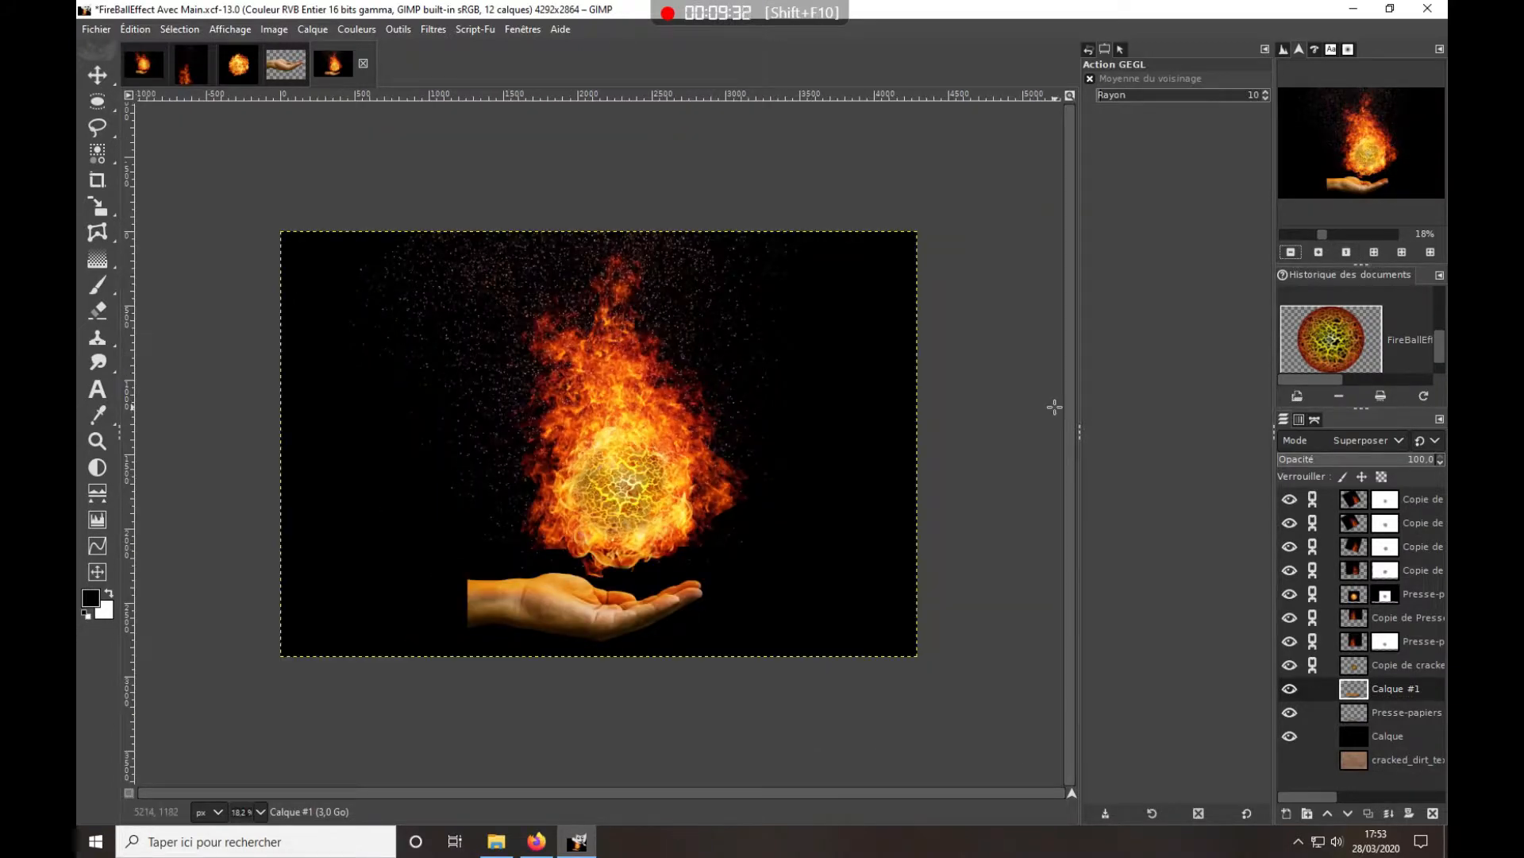